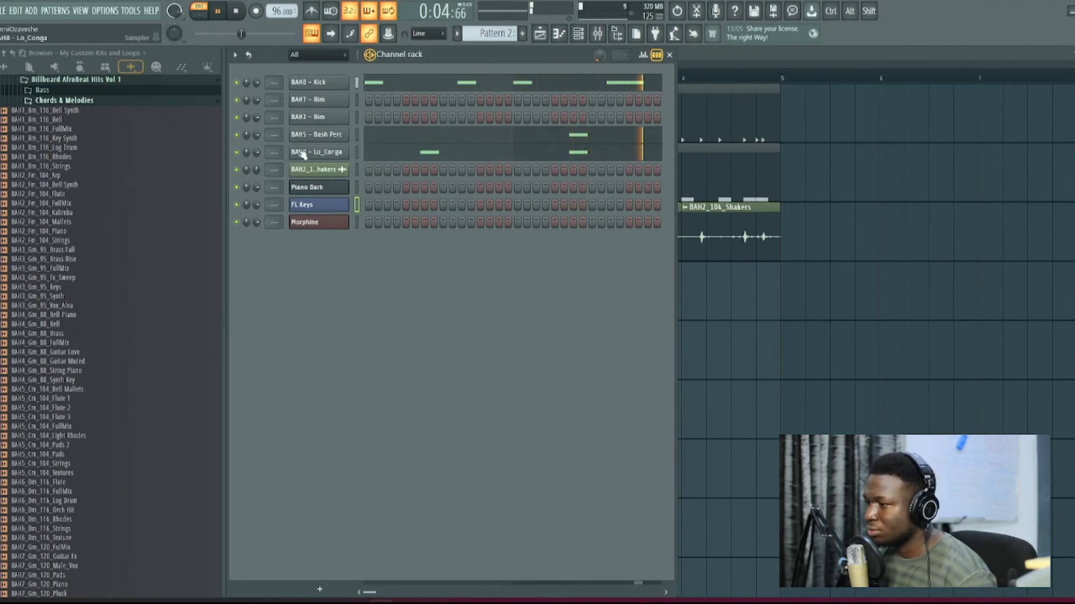
Step: Lower the volume of the BAH5 - Bash Perc channel slightly and stop the pattern's playback
drag(257, 135, 257, 140)
key(space)
key(F6)
Step: Listen to the shakers on Track 3 in solo, unmute the other tracks and check the channel rack
right_click(372, 257)
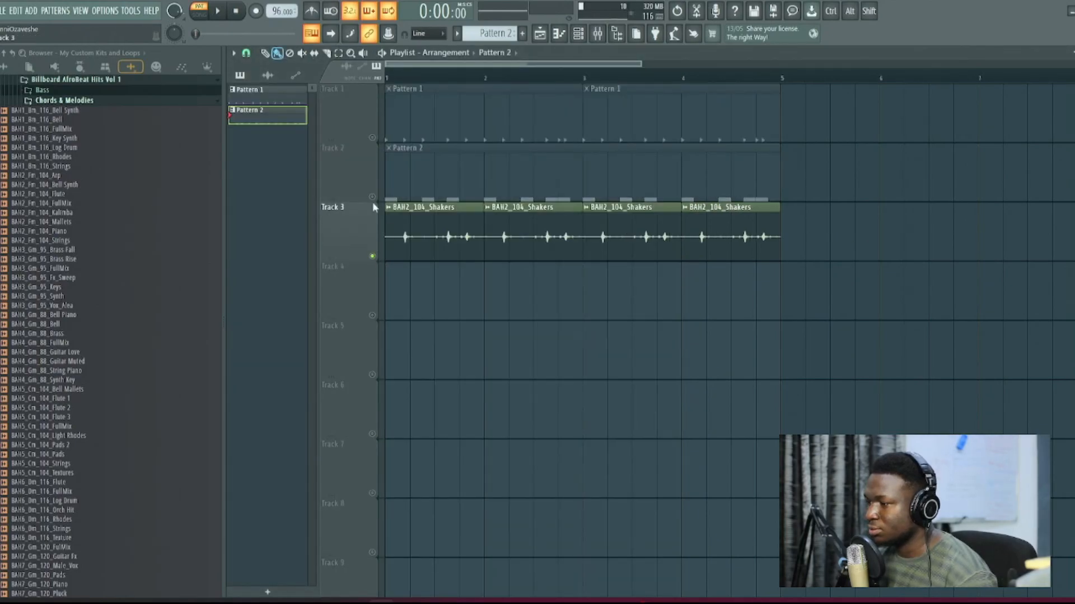
key(space)
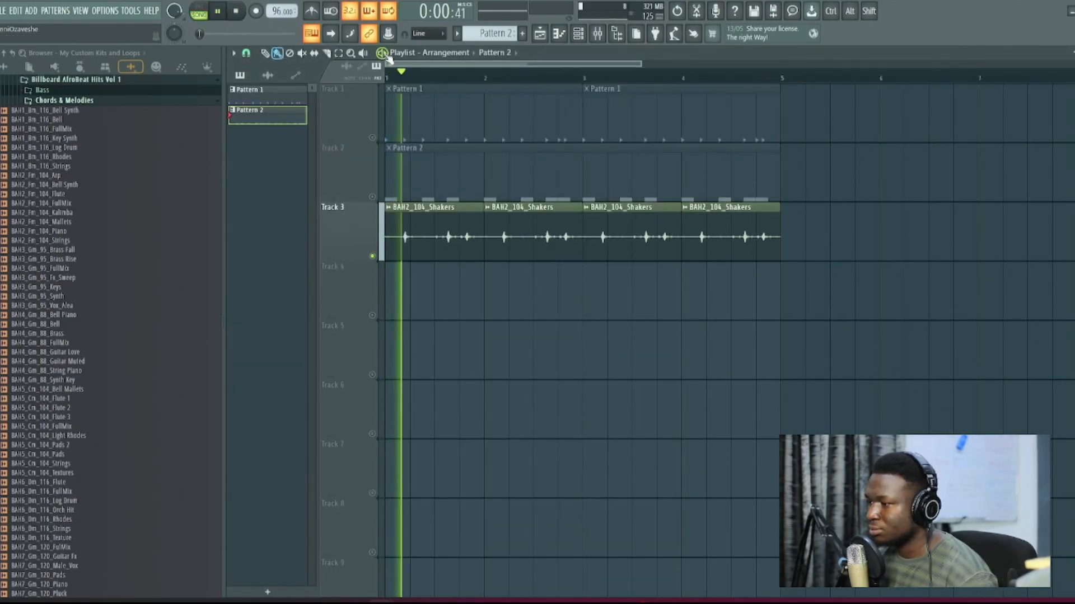
right_click(373, 257)
key(space)
click(578, 40)
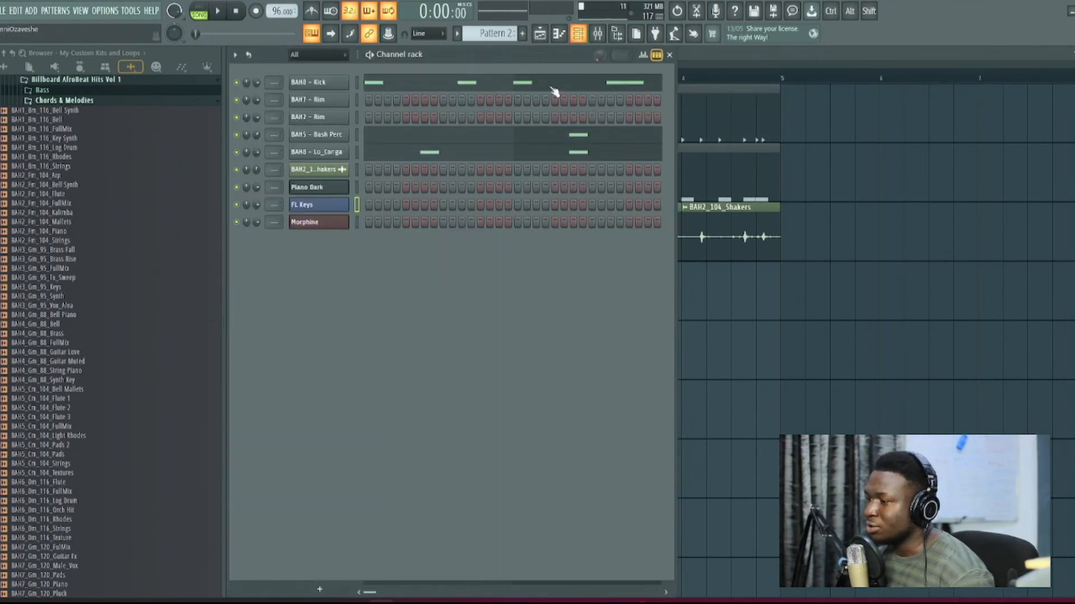
key(F6)
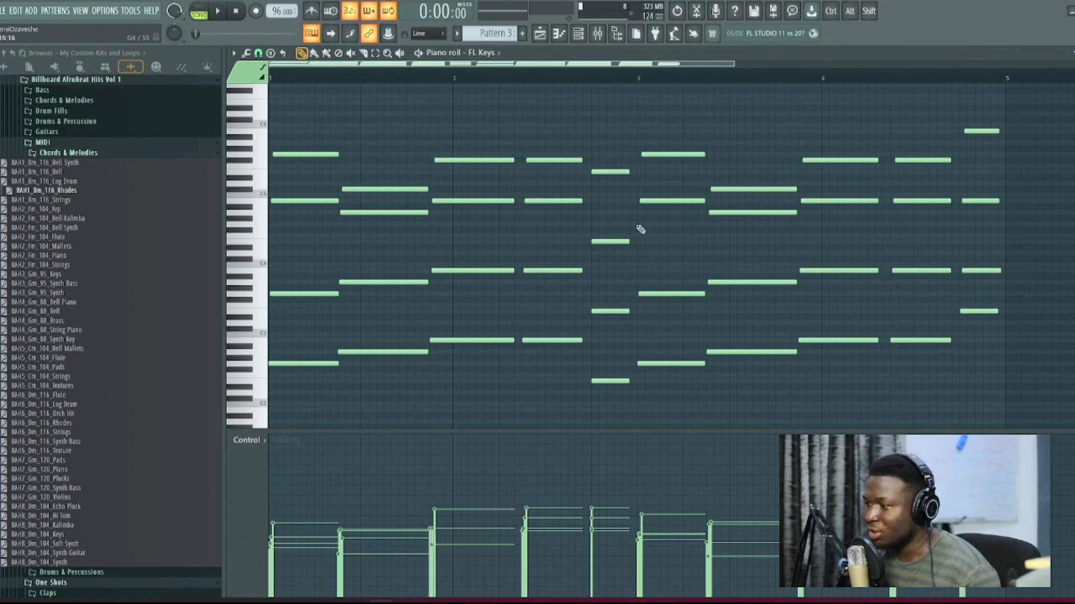
Step: Delete the FL Keys chords from bar 3 onward and the second-to-last chord in bar 2
drag(1016, 359, 1018, 417)
key(Delete)
drag(889, 64, 677, 90)
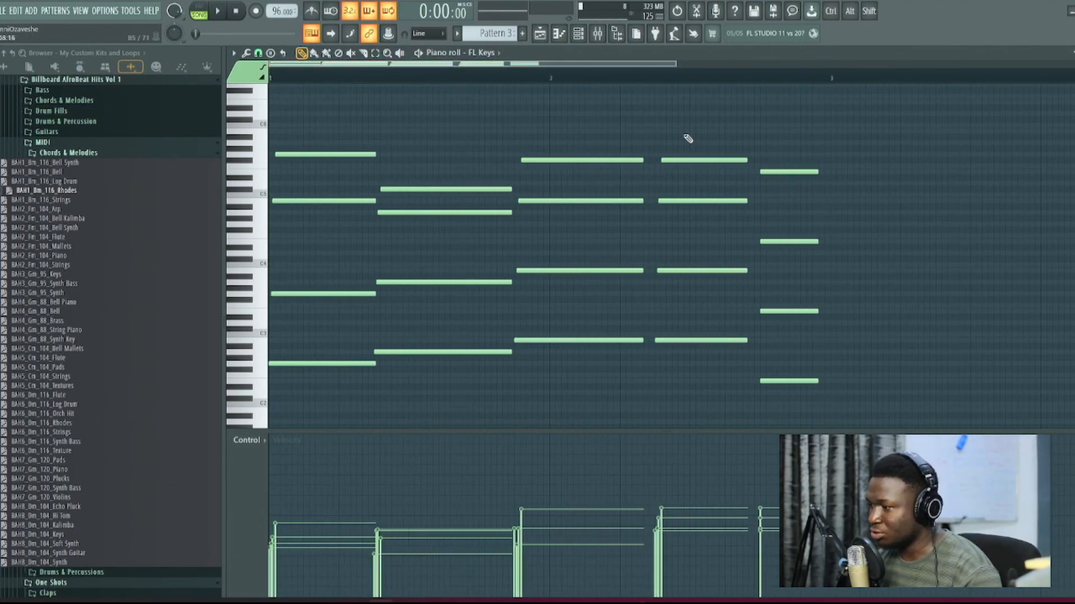
right_click(692, 160)
right_click(689, 201)
right_click(684, 270)
right_click(680, 340)
Step: Move the last chord earlier so that it starts at the middle of bar 2
drag(611, 372, 561, 153)
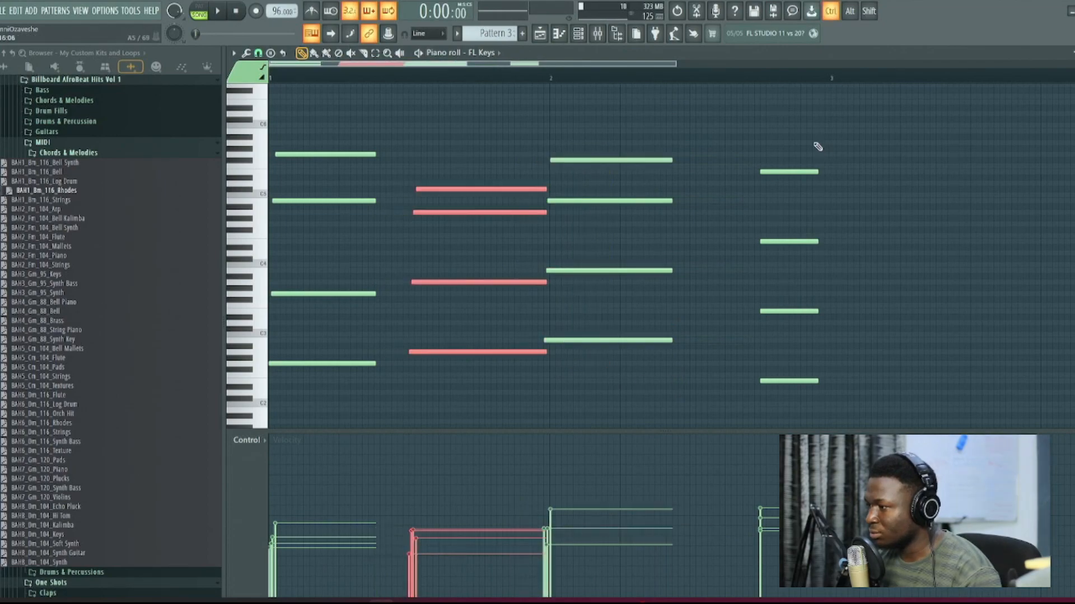
drag(812, 153, 706, 379)
scroll(829, 370, up, 5)
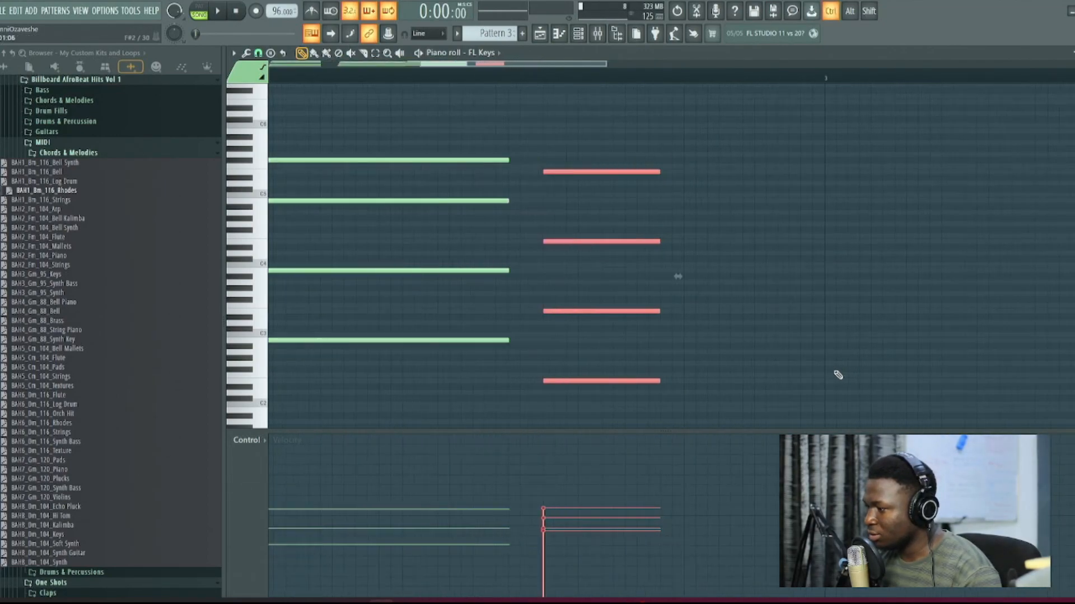
Step: Make all chords legato and quantized up to bar 3, using a temporary note at bar 3 that is deleted again
ctrl+click(826, 373)
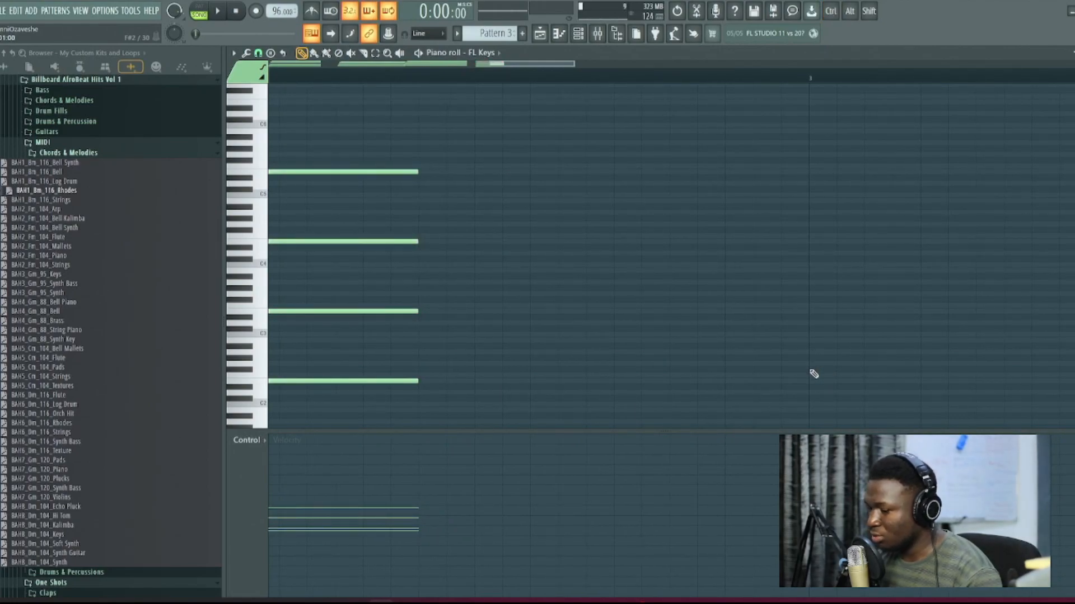
click(814, 370)
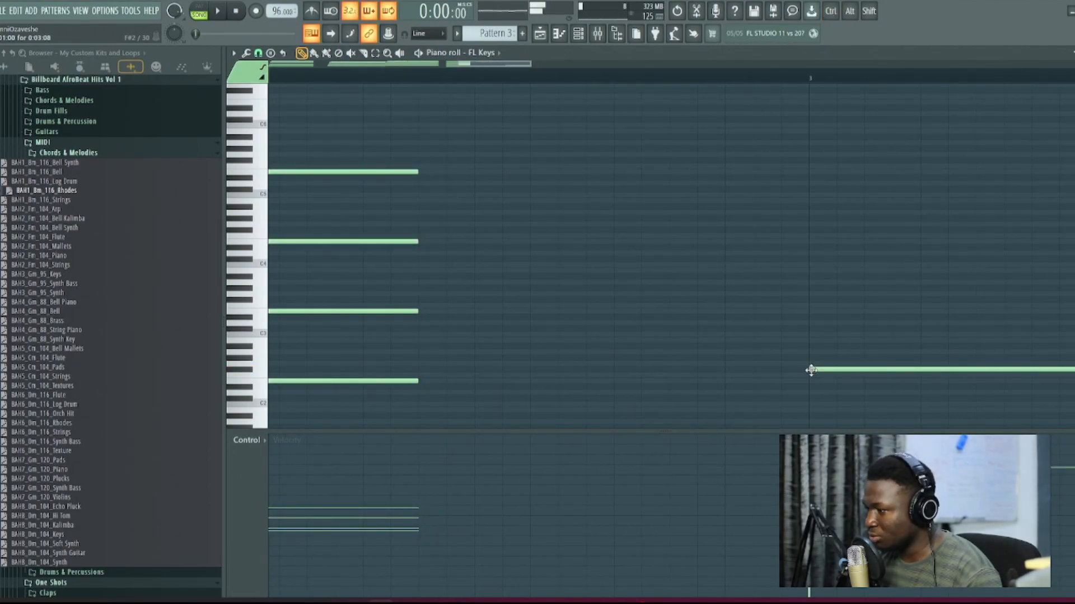
key(ctrl+l)
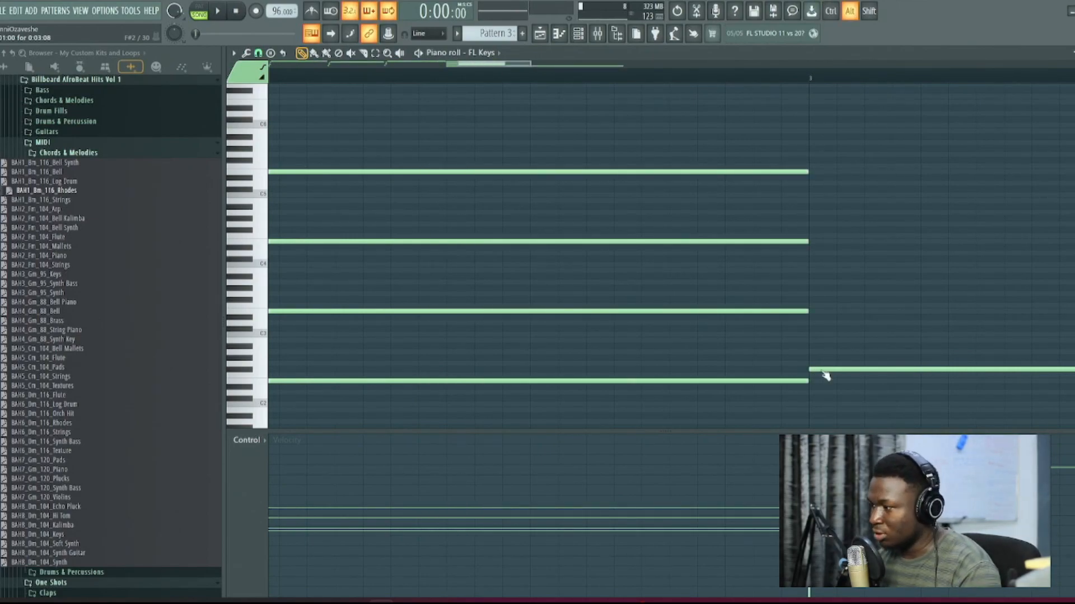
key(alt+q)
key(Return)
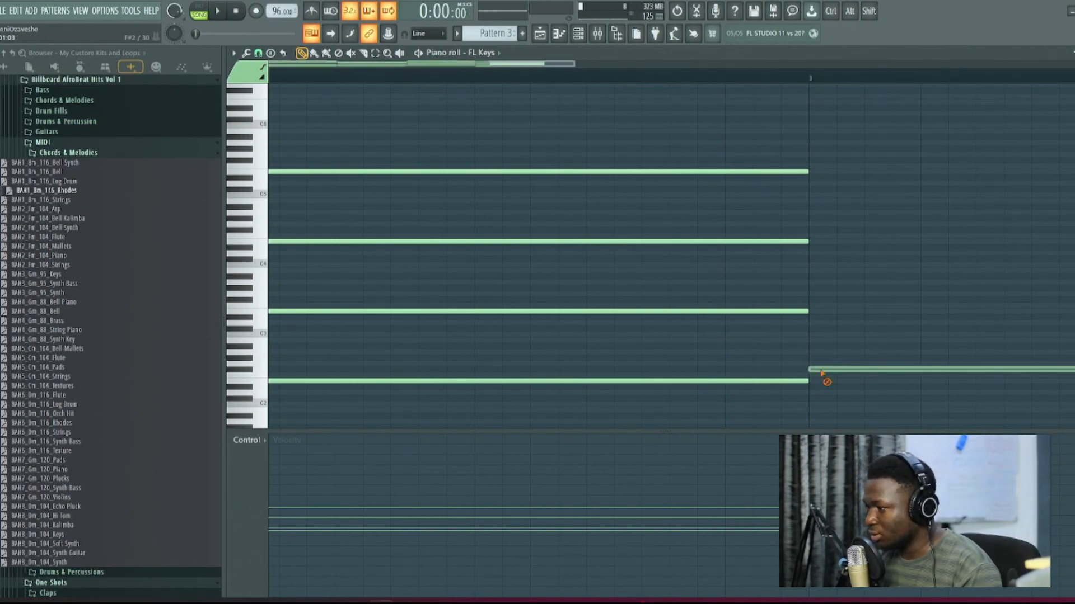
right_click(820, 372)
ctrl+right_click(821, 372)
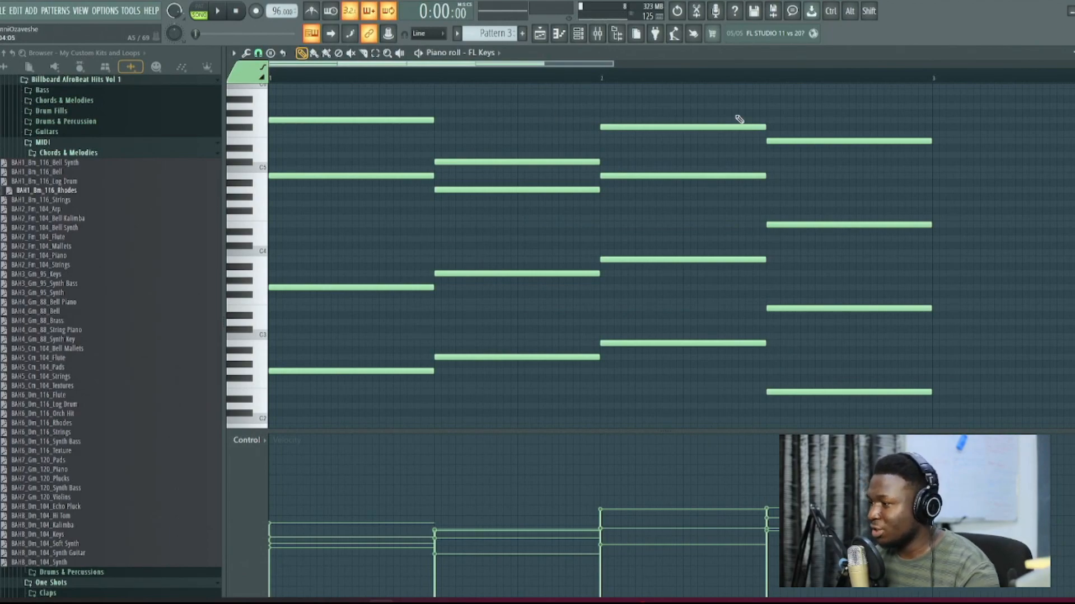
Step: Try compressing the whole chord progression to a single bar and listen to it
drag(885, 105, 361, 405)
mouse_move(948, 257)
mouse_down()
mouse_move(602, 243)
mouse_move(615, 243)
mouse_up()
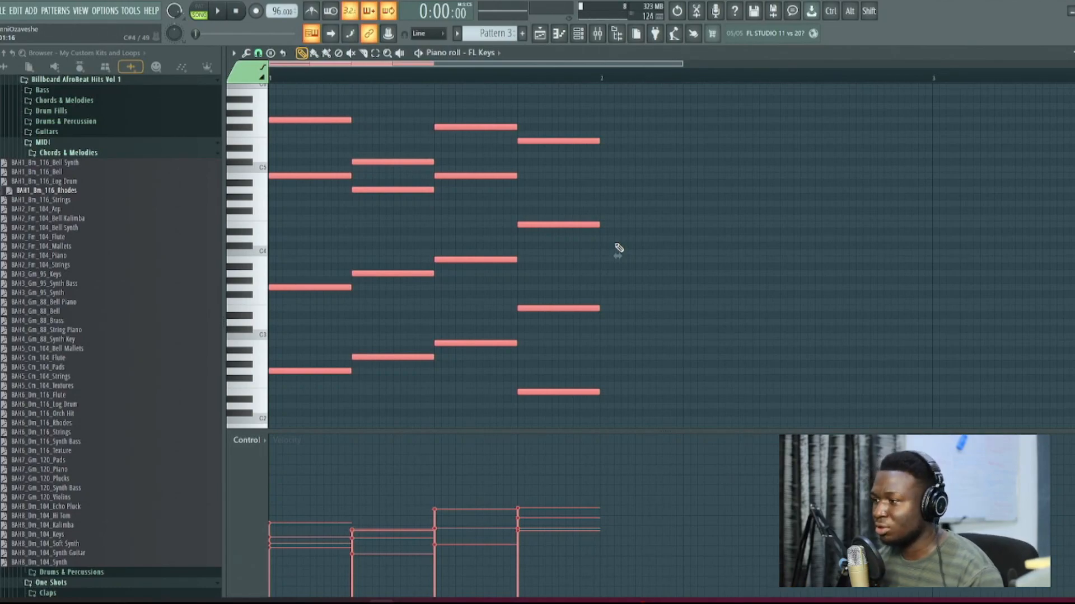
key(space)
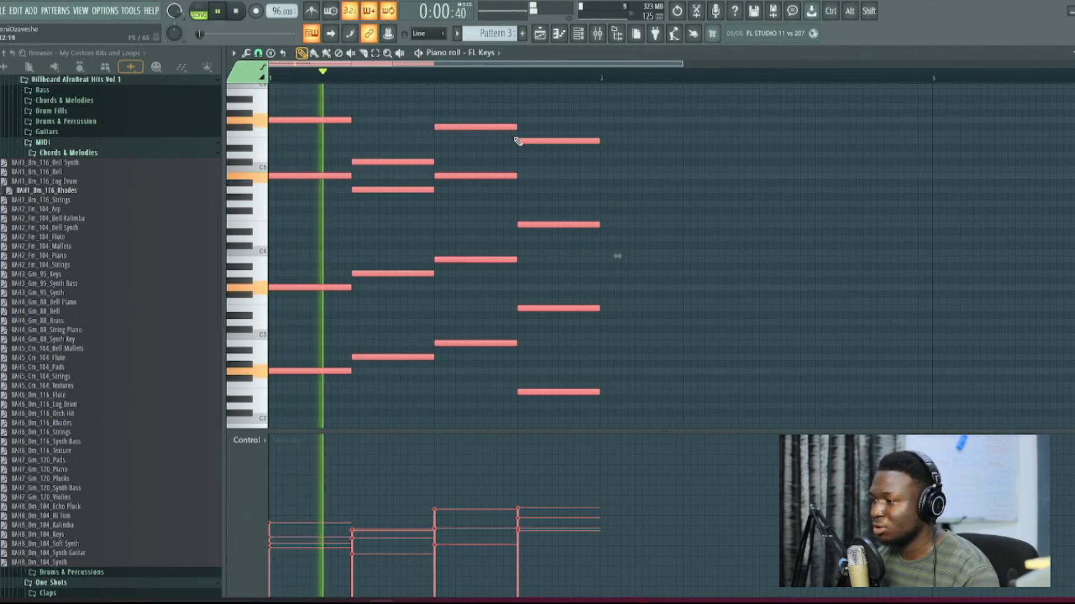
key(space)
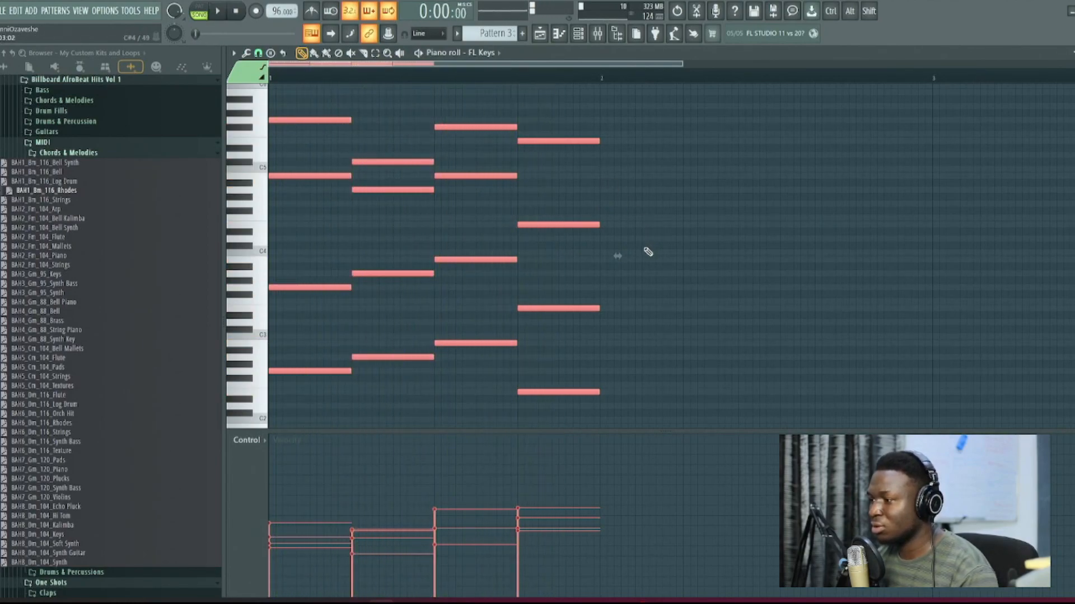
scroll(580, 283, down, 2)
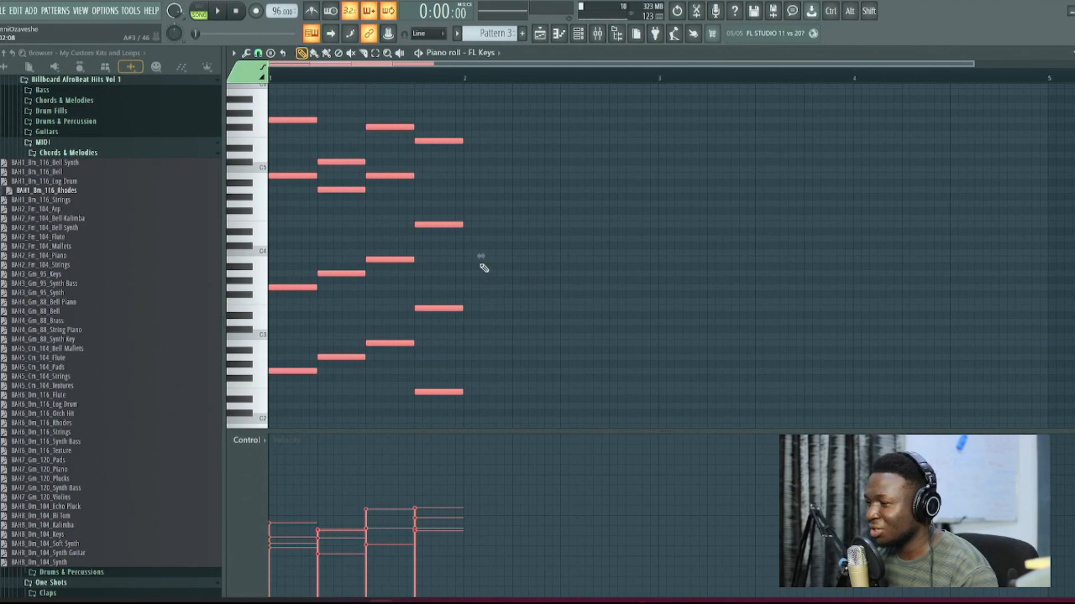
Step: Stretch the selected chords back to a total of two bars and play the progression
drag(480, 258, 675, 260)
scroll(674, 274, up, 3)
scroll(674, 274, down, 2)
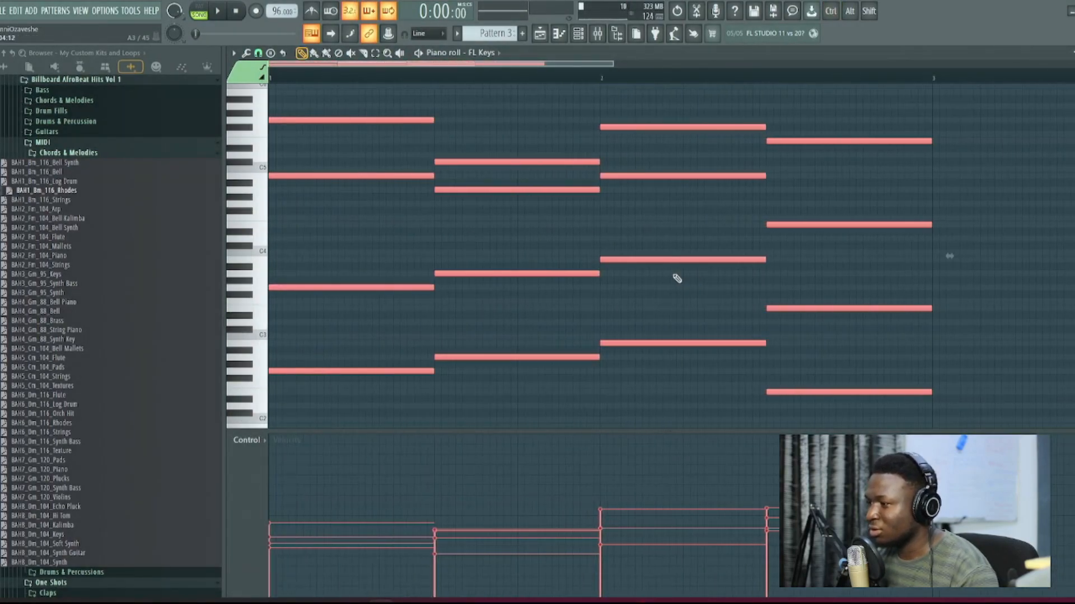
key(space)
ctrl+click(681, 244)
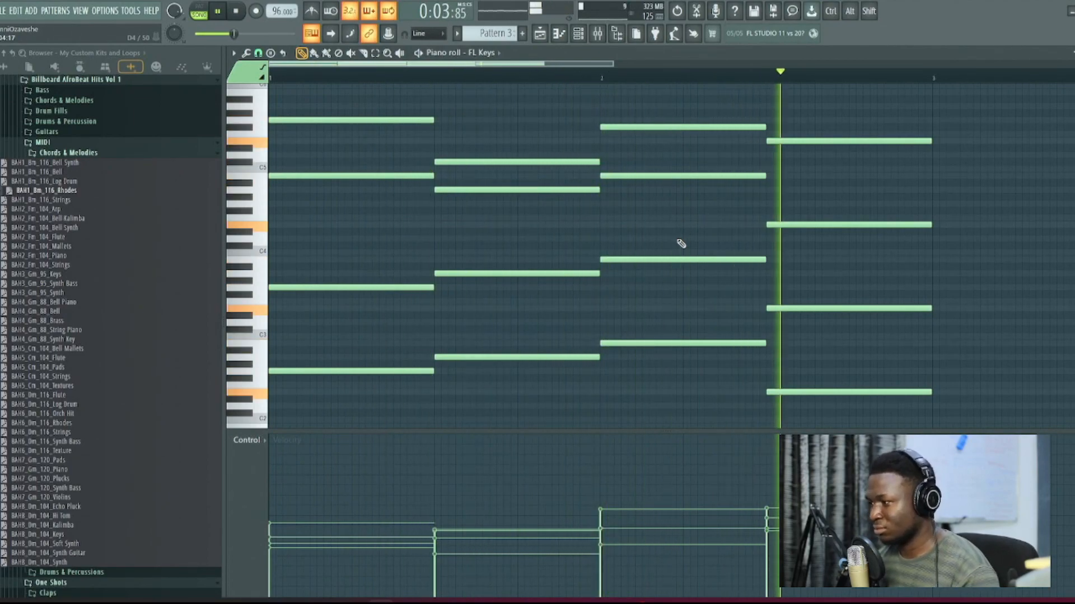
key(space)
Step: Try duplicating the Pattern 3 clip on Track 4 to fill bars 3 and 4 of the playlist
key(F5)
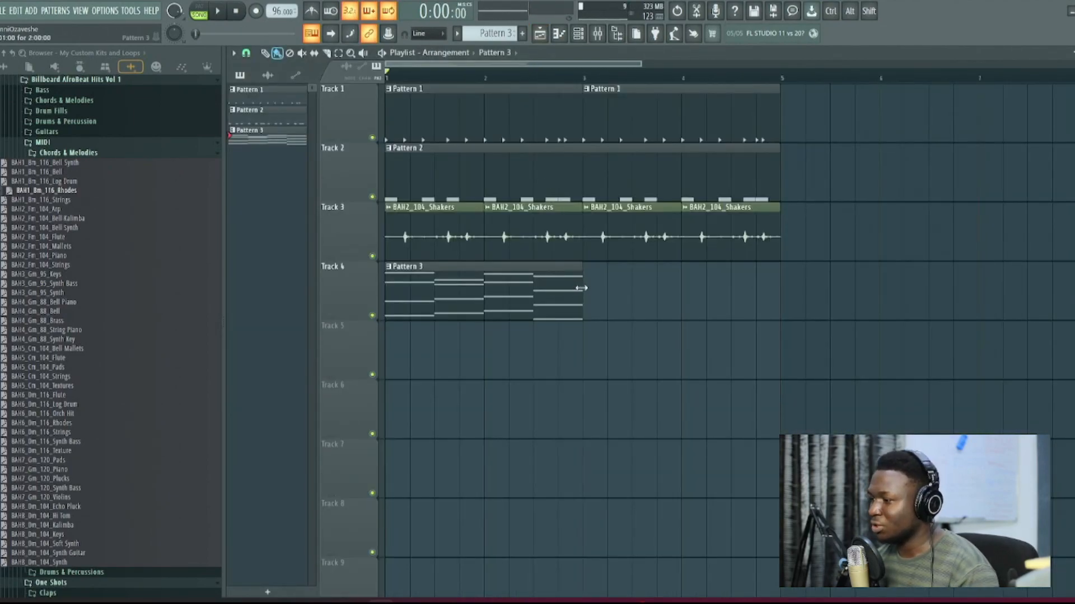
key(ctrl+b)
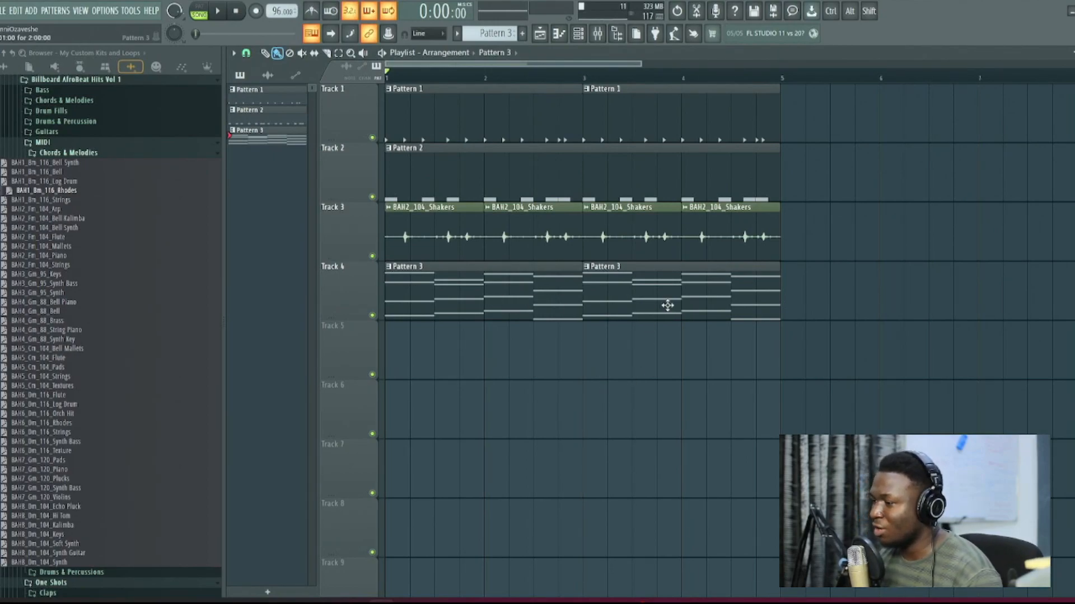
right_click(593, 308)
Step: Open the Pattern 3 clip's FL Keys notes and select all the chords
double_click(556, 300)
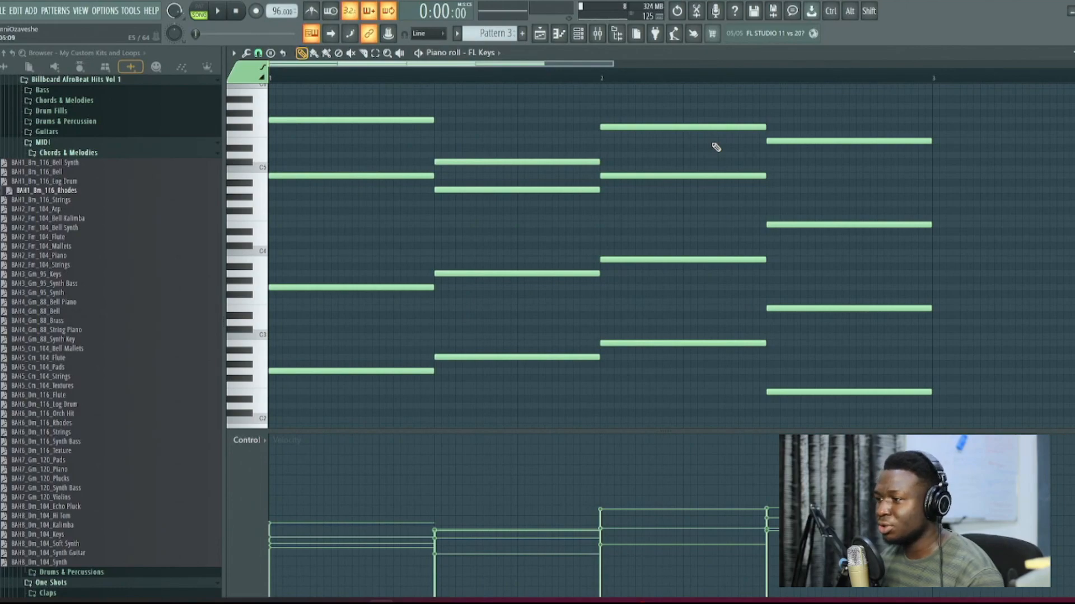
drag(858, 109, 326, 424)
scroll(391, 358, up, 3)
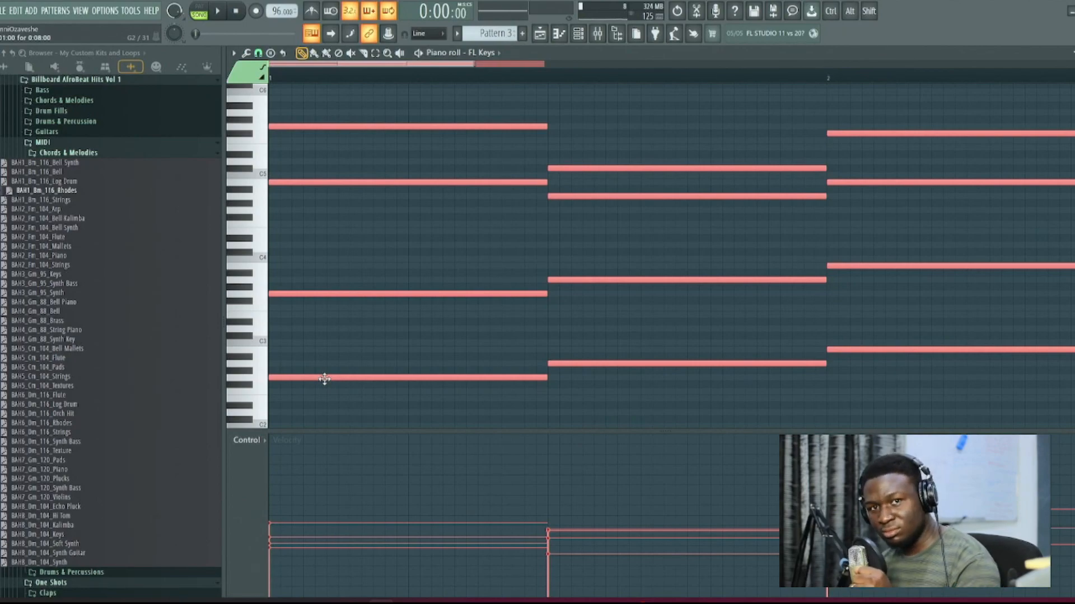
Step: Try shifting the whole chord progression about three steps later and listen to the timing
drag(325, 379, 424, 376)
key(space)
key(space)
scroll(424, 377, down, 2)
key(space)
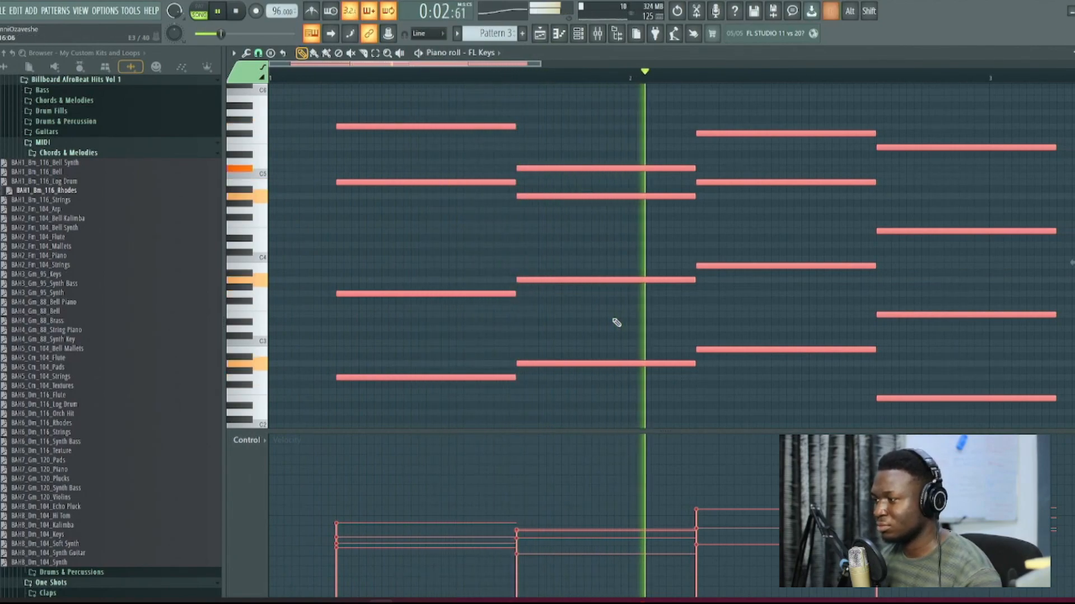
scroll(644, 305, down, 2)
key(space)
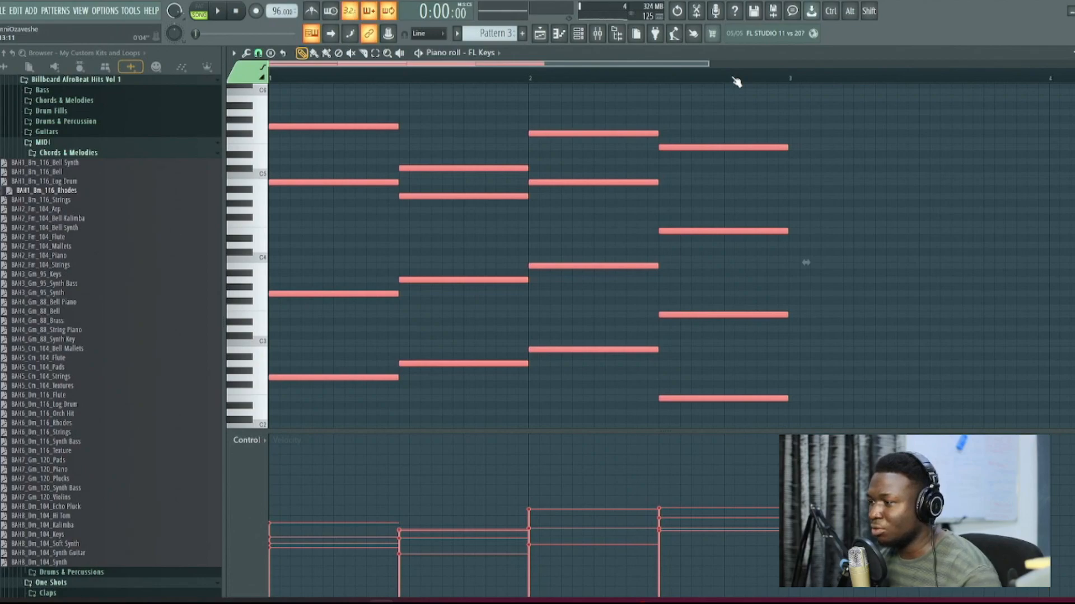
Step: Stagger the first chord by starting its three upper notes one, two and three steps late, from low to high
ctrl+click(736, 101)
drag(717, 73, 386, 72)
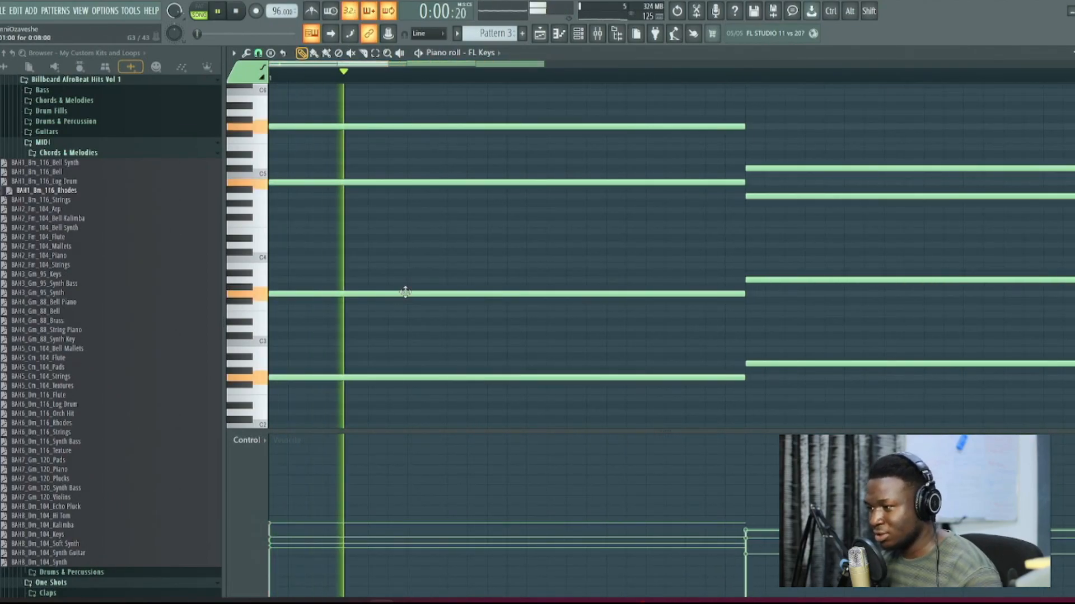
drag(312, 292, 366, 294)
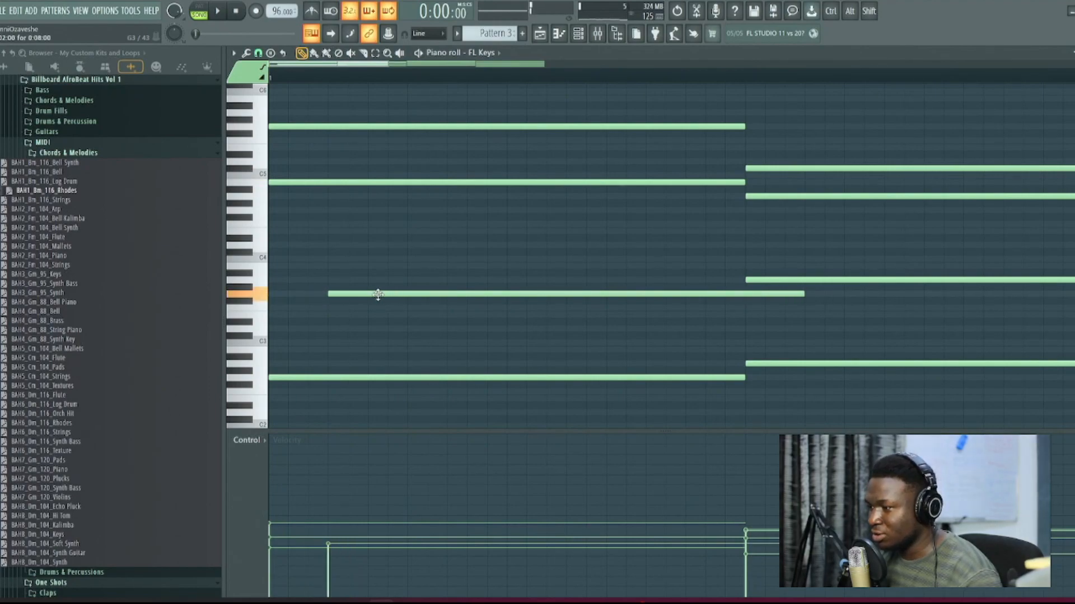
drag(341, 181, 449, 178)
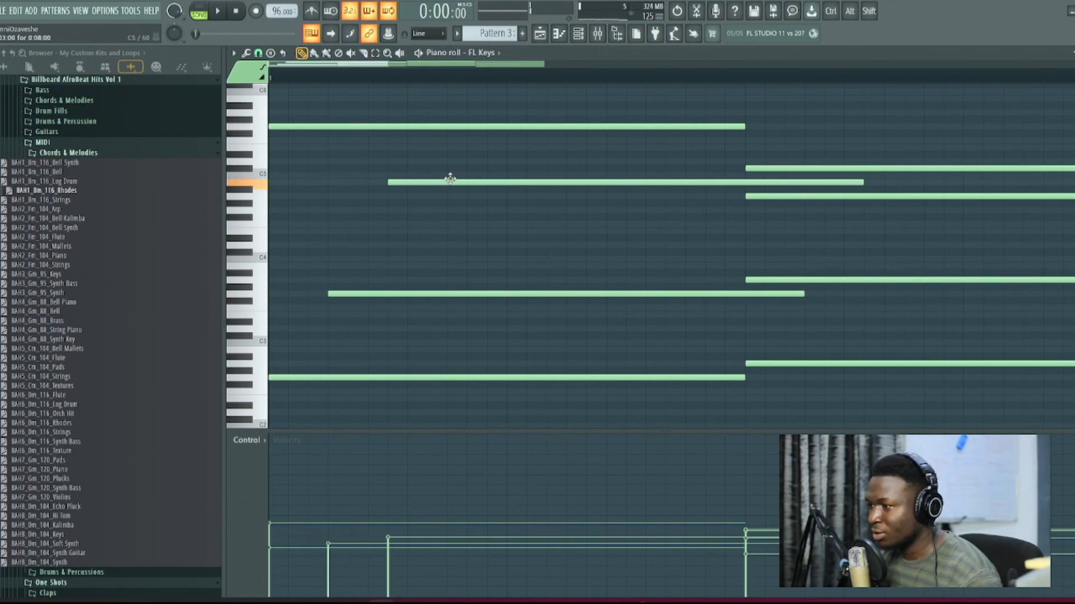
click(290, 120)
right_click(291, 119)
drag(292, 126, 463, 129)
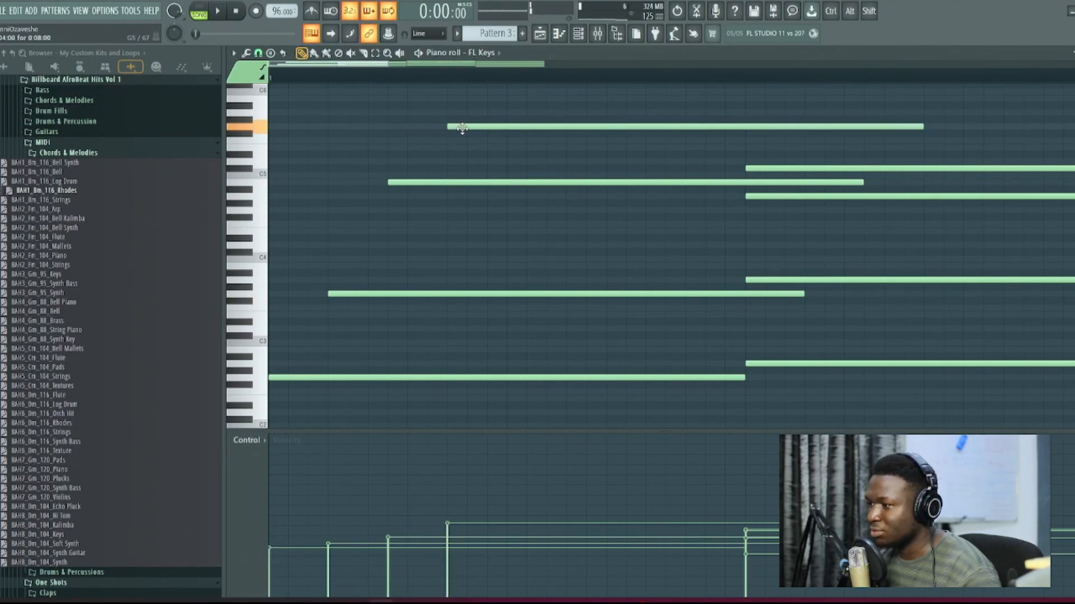
key(space)
key(space)
Step: Stagger the second chord by delaying its upper notes one, about 1⅔ and three steps, from low to high
scroll(764, 221, down, 1)
scroll(764, 222, down, 2)
drag(577, 280, 613, 279)
drag(585, 197, 641, 205)
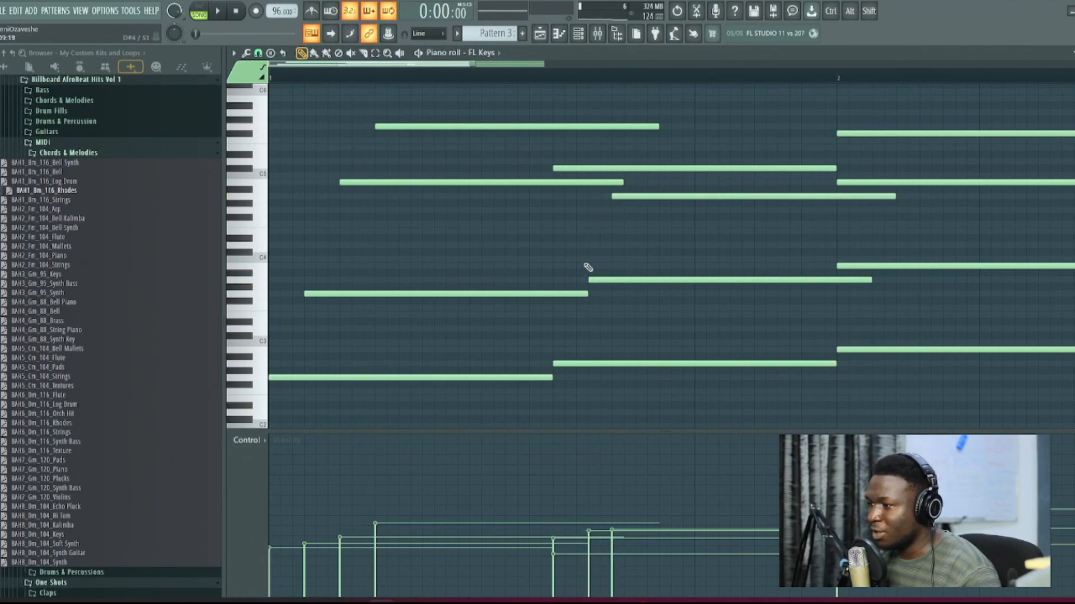
click(258, 52)
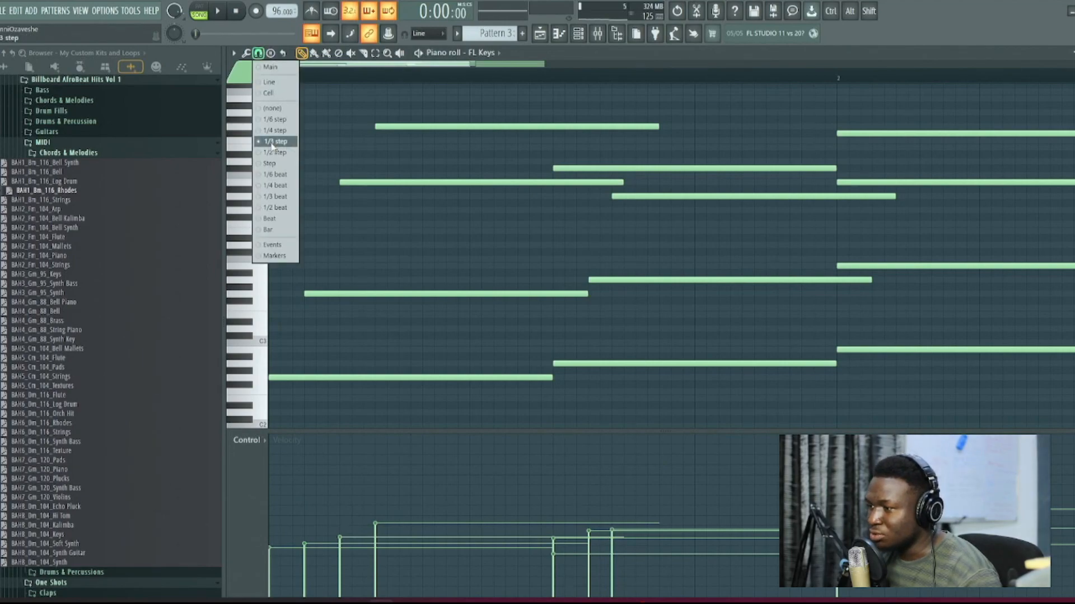
click(640, 245)
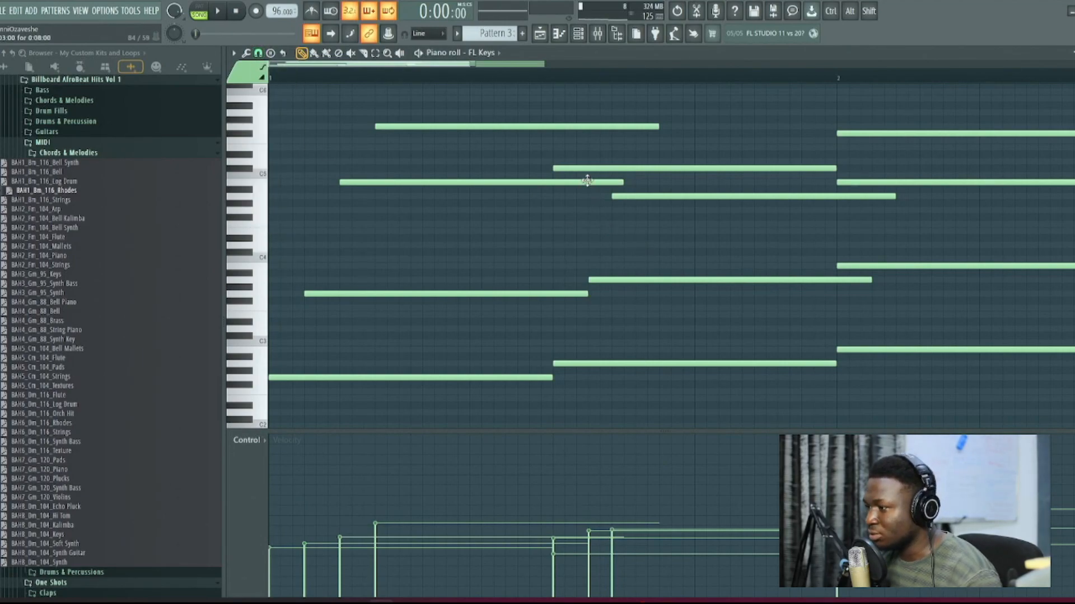
drag(588, 168, 694, 169)
Step: Stagger the third chord by starting its three upper notes one, two and three steps late, from low to high
scroll(704, 202, down, 4)
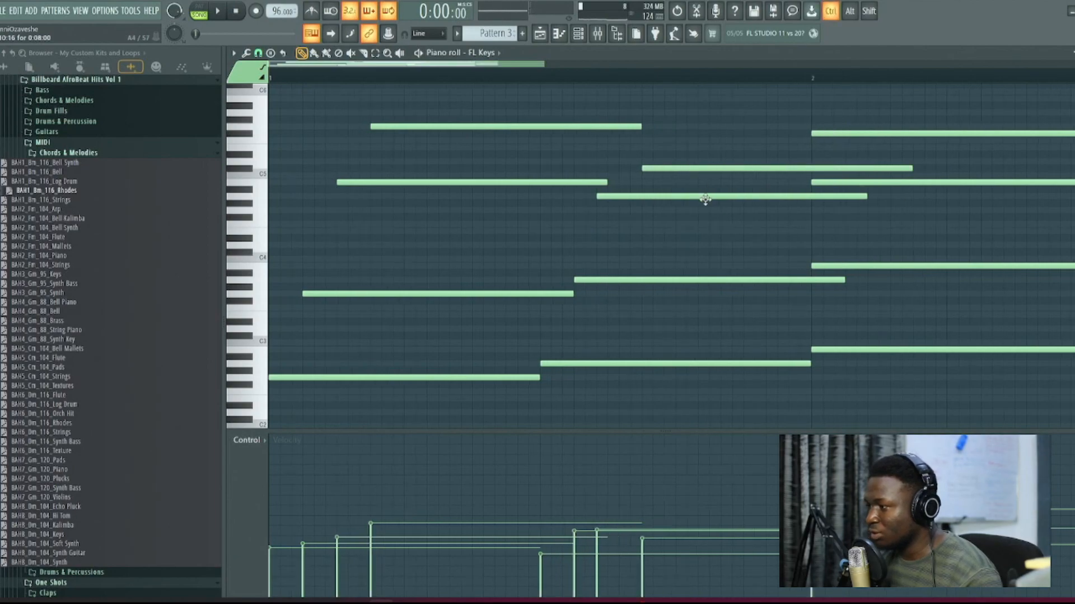
scroll(527, 263, up, 3)
scroll(526, 264, up, 3)
drag(458, 265, 531, 265)
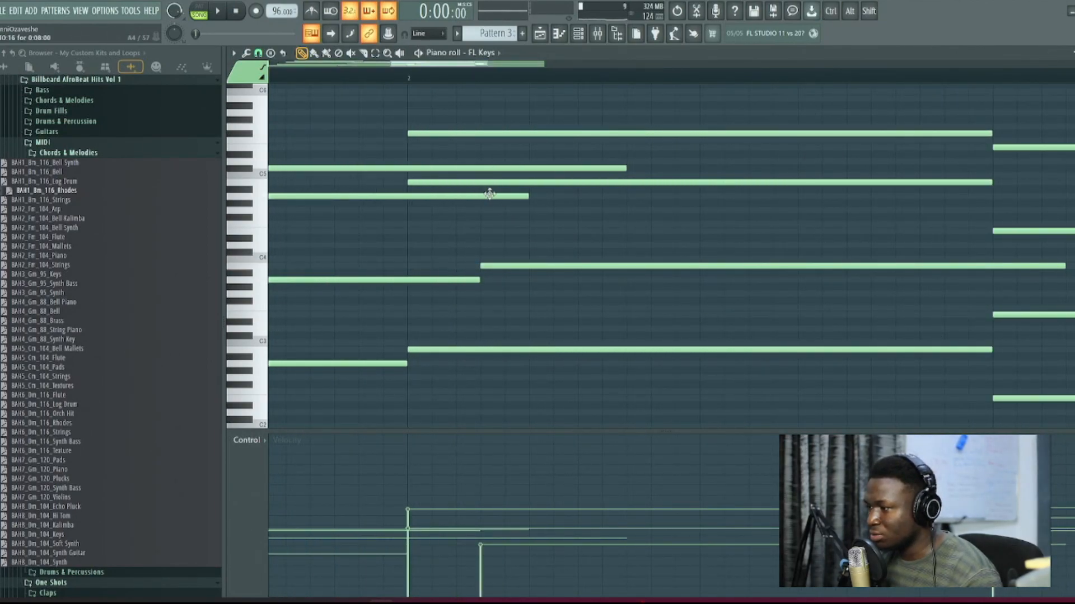
drag(489, 183, 600, 181)
drag(515, 135, 733, 134)
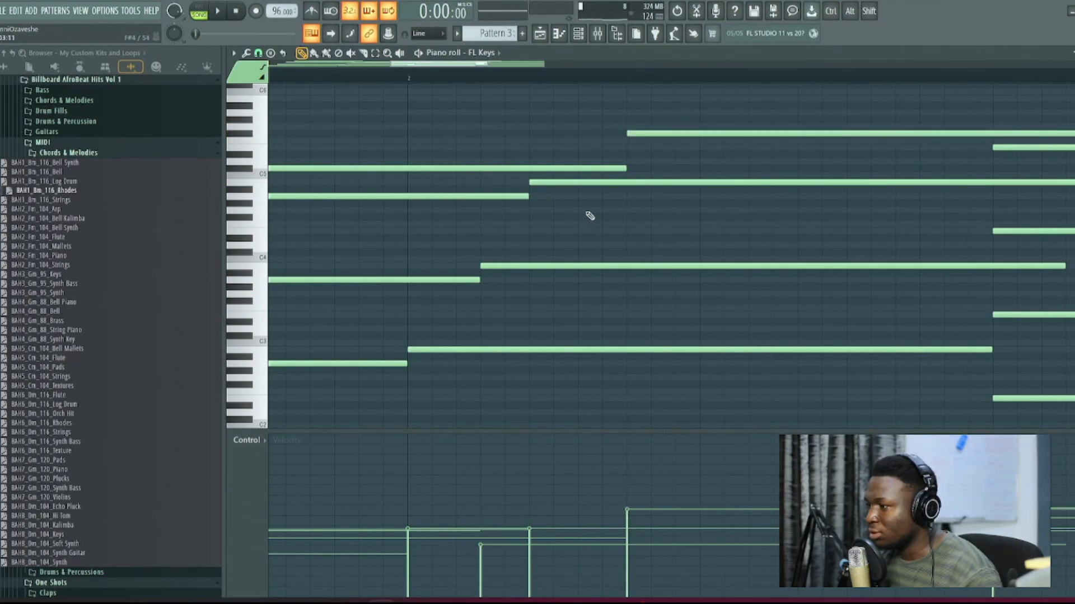
drag(569, 181, 582, 180)
ctrl+scroll(580, 290, down, 3)
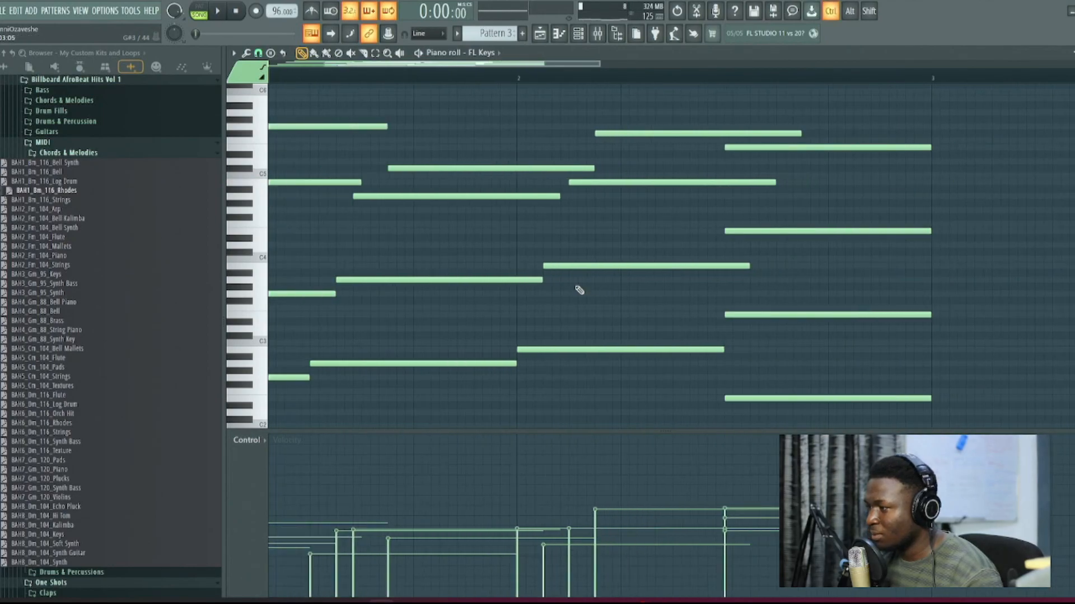
Step: Stagger the fourth chord by starting its three upper notes one, two and three steps late, from low to high
scroll(579, 290, up, 1)
ctrl+scroll(616, 313, up, 4)
drag(542, 253, 624, 254)
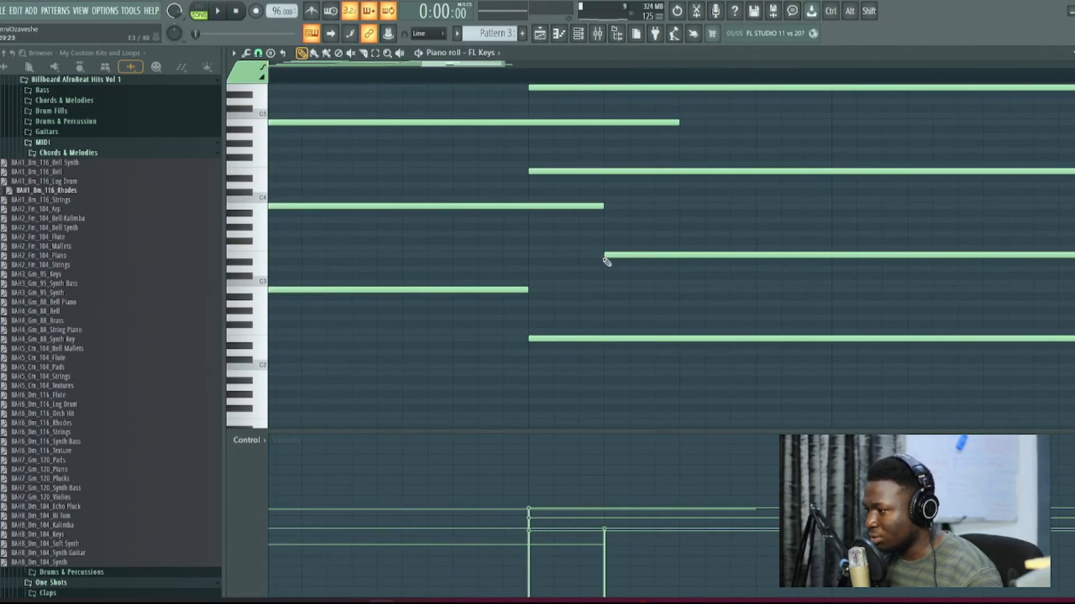
drag(564, 171, 723, 170)
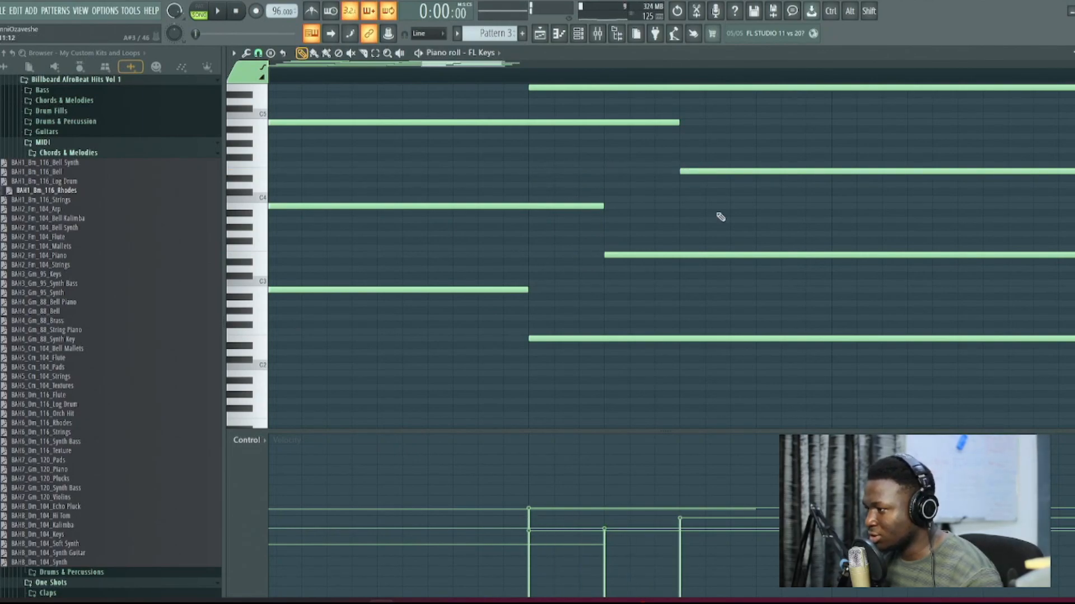
scroll(677, 190, up, 3)
drag(635, 150, 822, 152)
key(ctrl)
scroll(754, 218, down, 3)
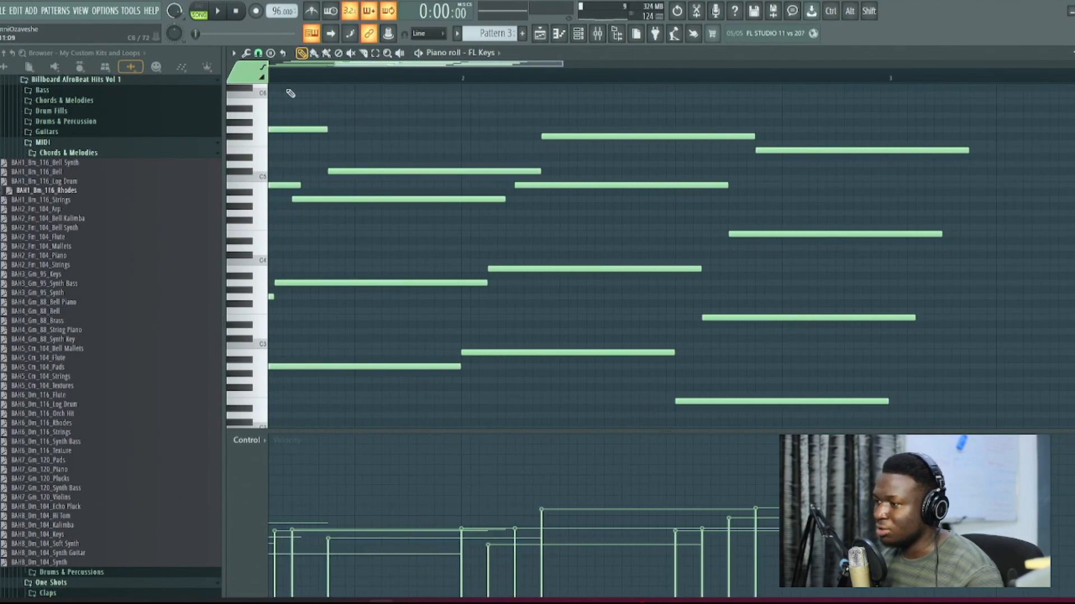
Step: Check the piano roll's snap resolution and listen to the fully staggered chord progression
click(258, 52)
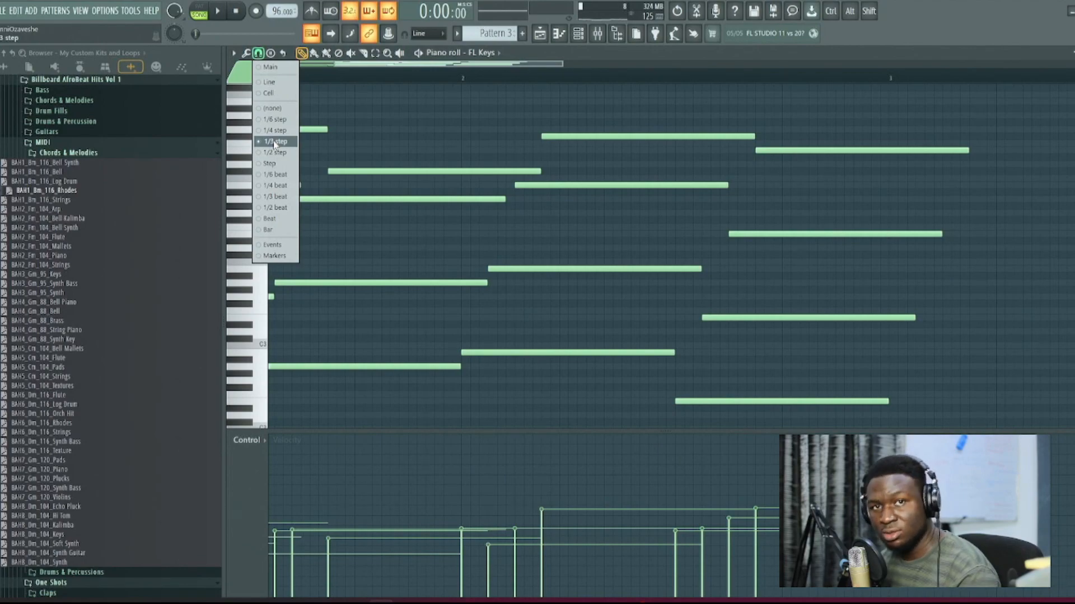
click(556, 218)
scroll(561, 225, down, 3)
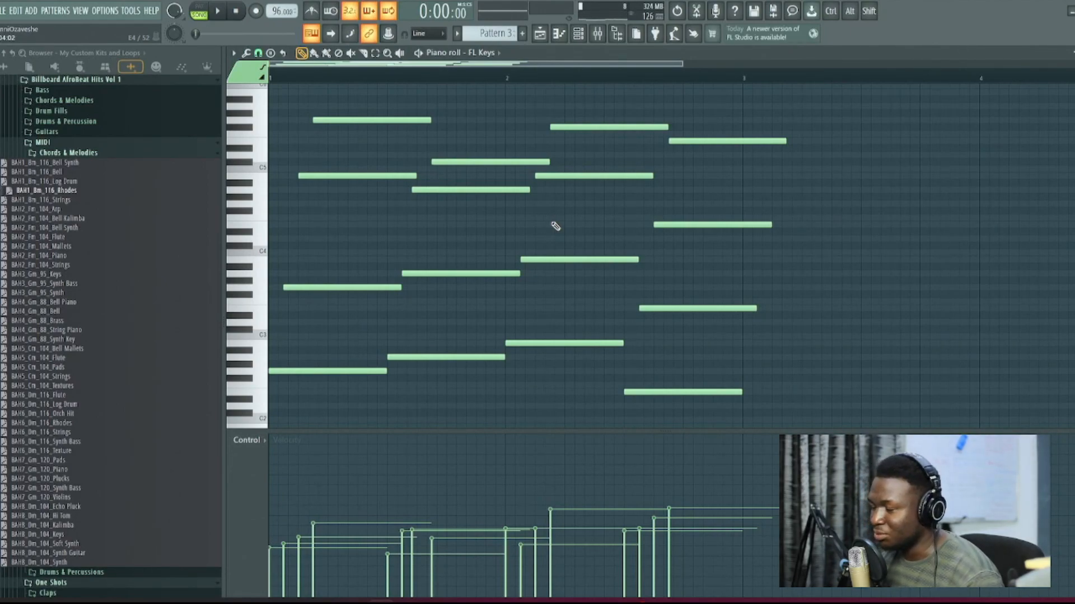
key(space)
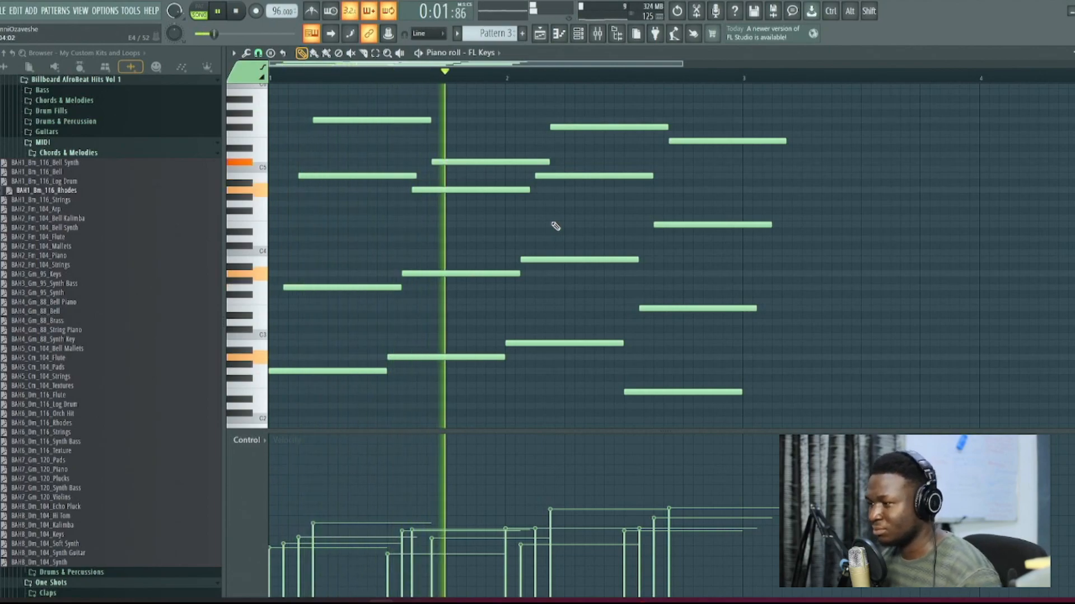
scroll(415, 244, up, 3)
key(space)
Step: Nudge the third note of the second chord slightly later to even out its stagger
scroll(384, 236, up, 1)
scroll(383, 236, up, 2)
drag(429, 232, 444, 232)
scroll(497, 274, down, 4)
Step: Play the playlist arrangement to hear the staggered chords with the drums and shakers, and clear the clip selection
key(space)
key(space)
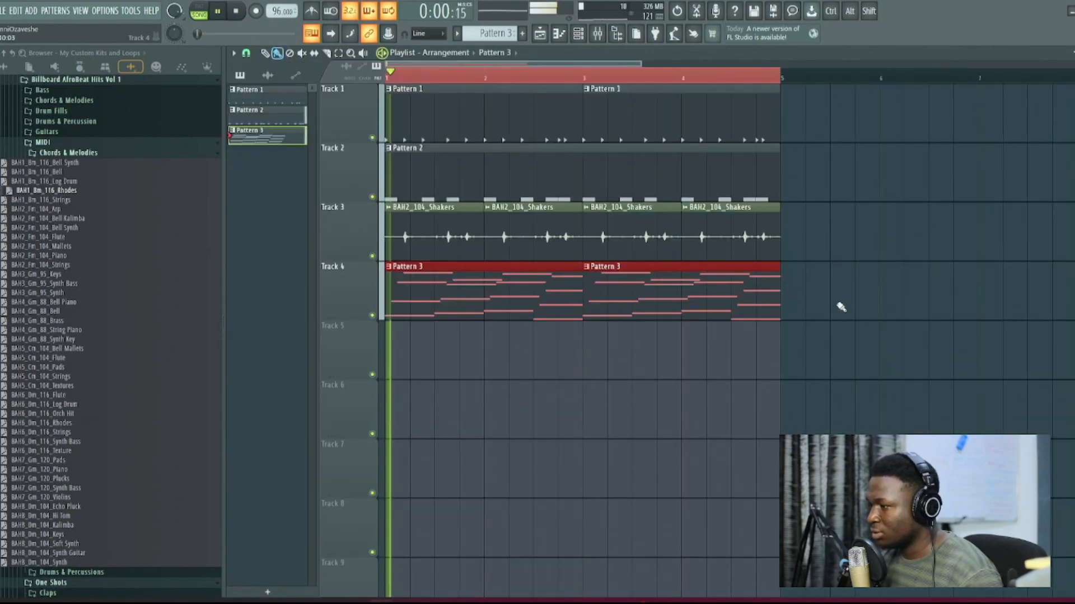
ctrl+click(841, 307)
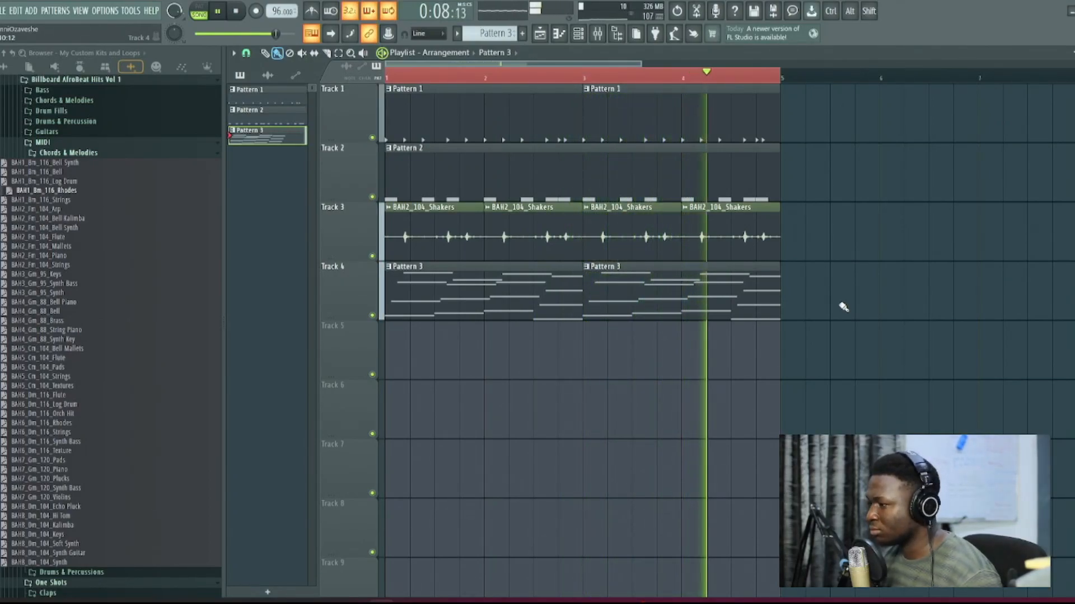
key(space)
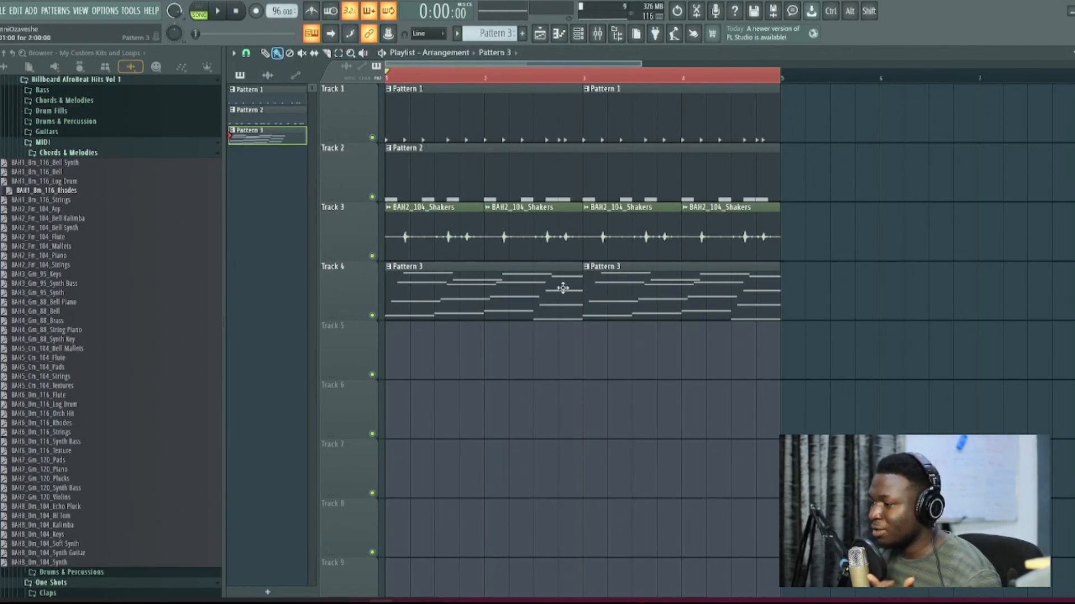
Step: Create Pattern 4, remove both Pattern 3 clips from Track 4 and place Pattern 4 at the track's start
key(ctrl+F4)
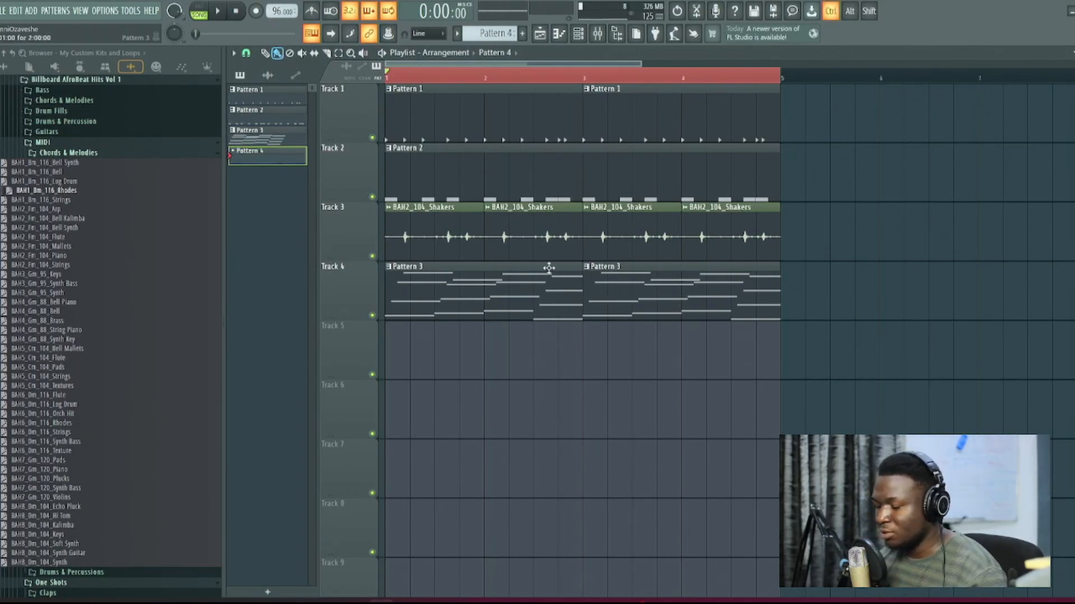
right_click(632, 308)
right_click(435, 305)
click(398, 293)
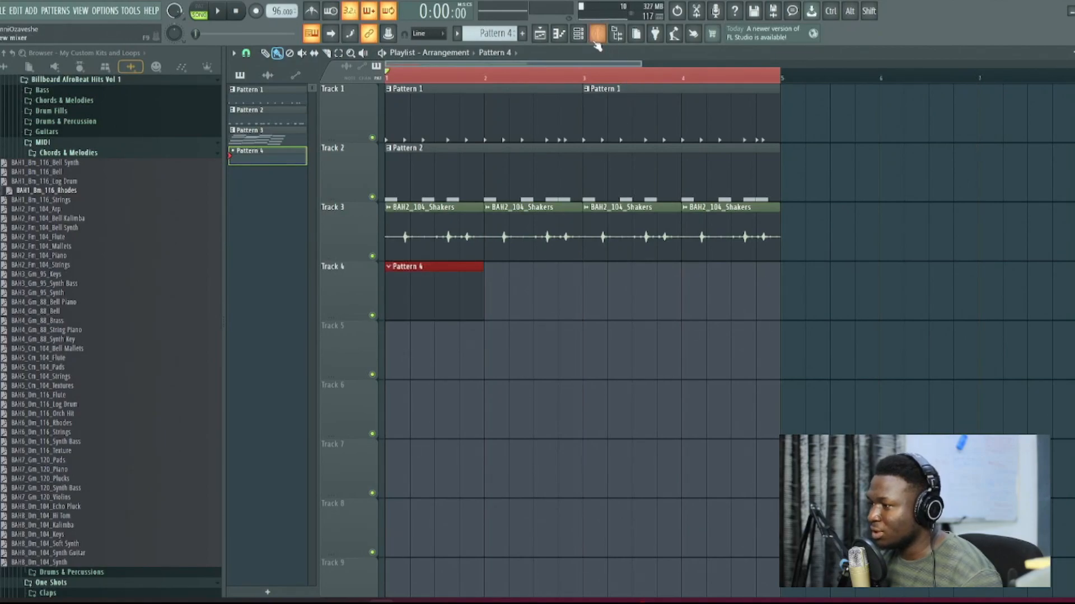
Step: Load the BAH1_Bm_116_Rhodes MIDI file into the FL Keys channel of Pattern 4 and open its notes in the piano roll
click(578, 34)
drag(48, 192, 302, 207)
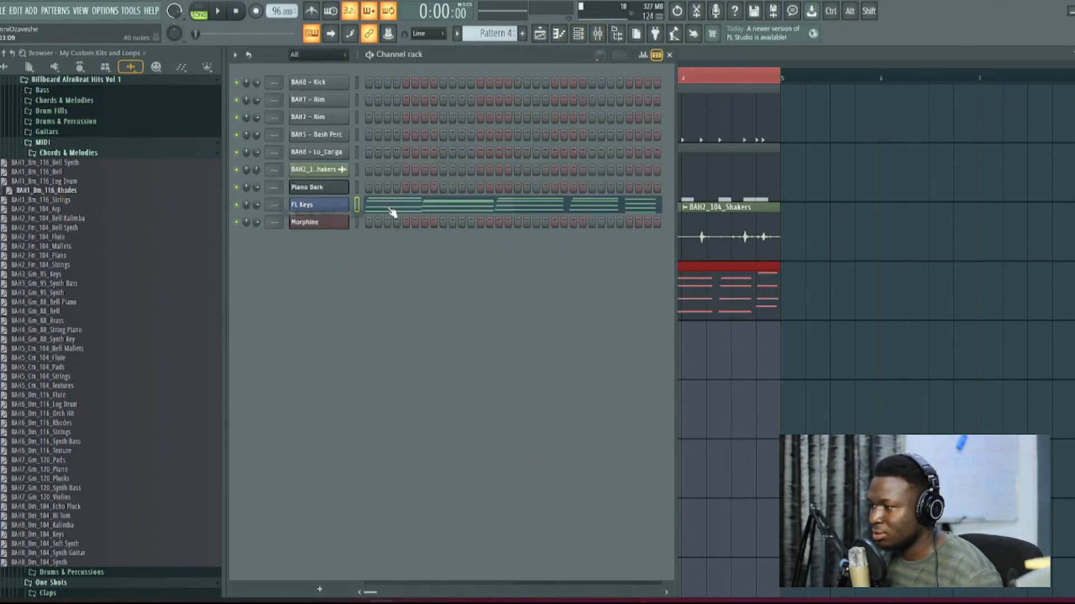
click(417, 210)
ctrl+right_click(464, 208)
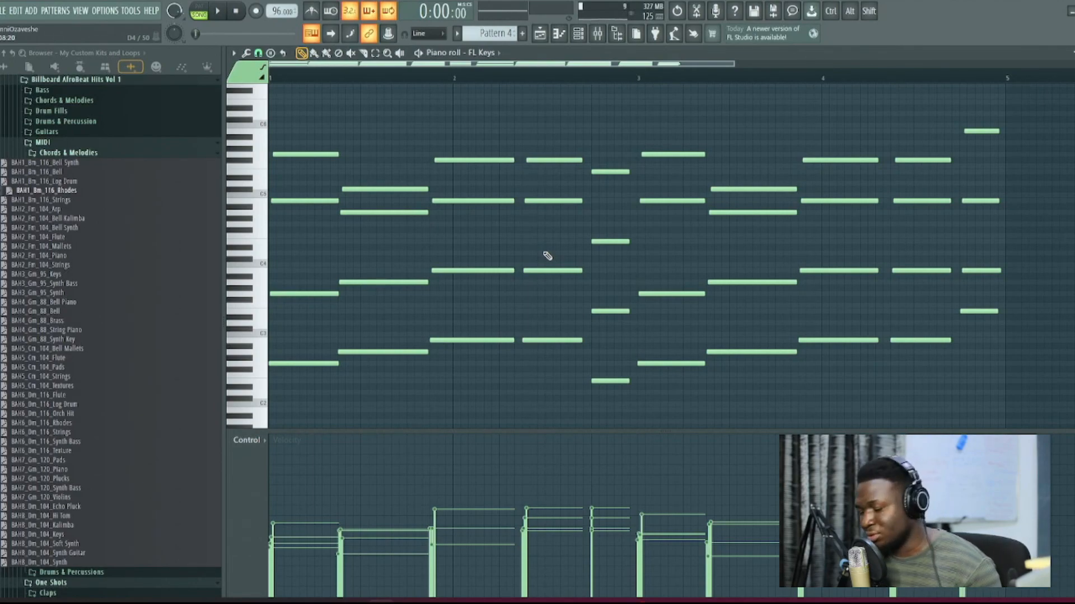
Step: Listen to the imported Rhodes chords with the beat and undo the MIDI import
key(space)
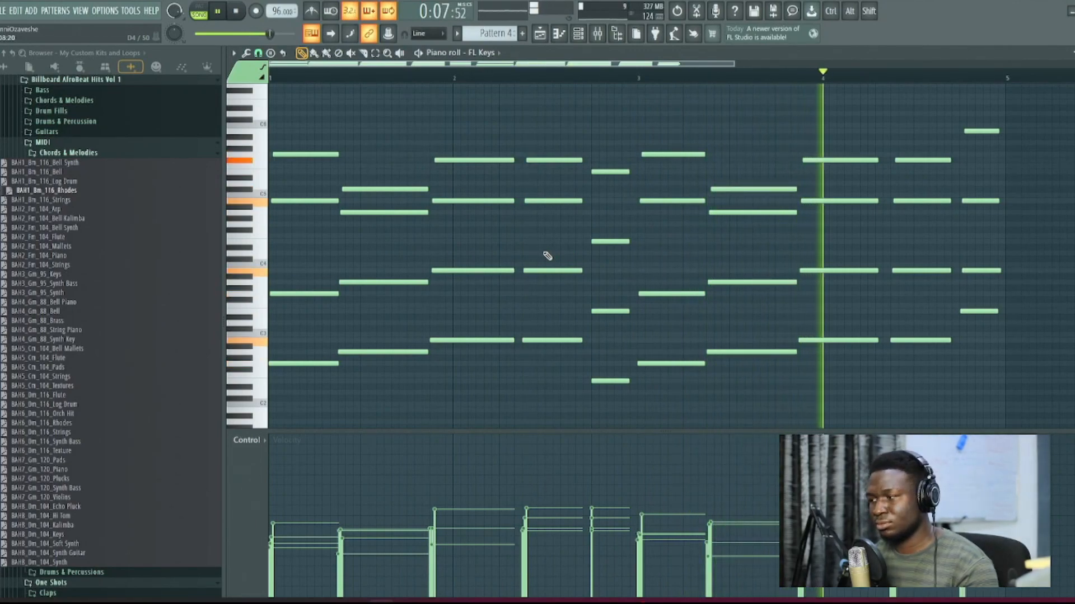
key(space)
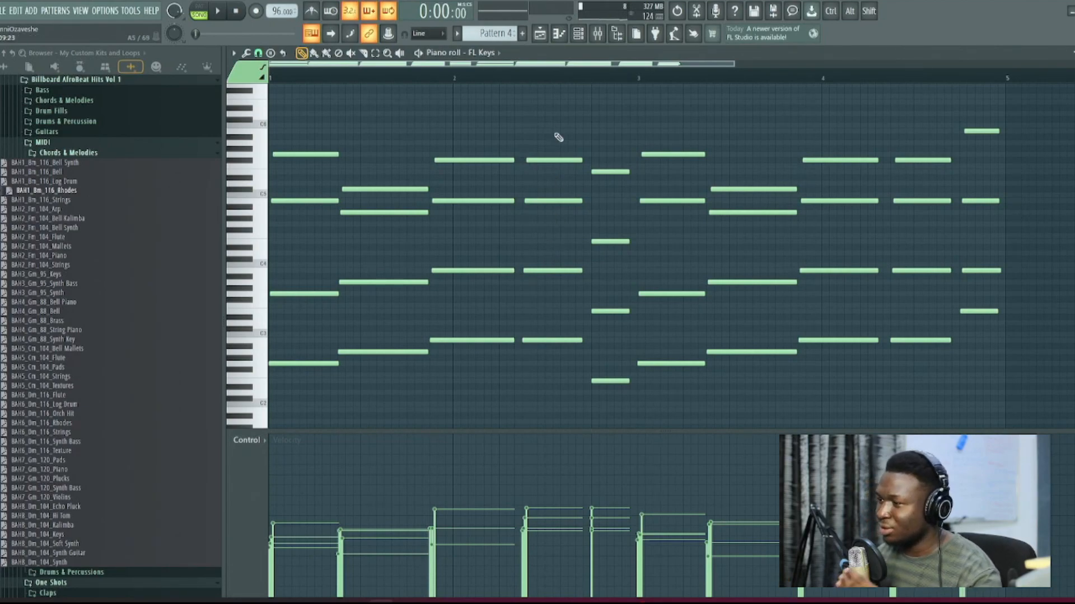
click(1074, 53)
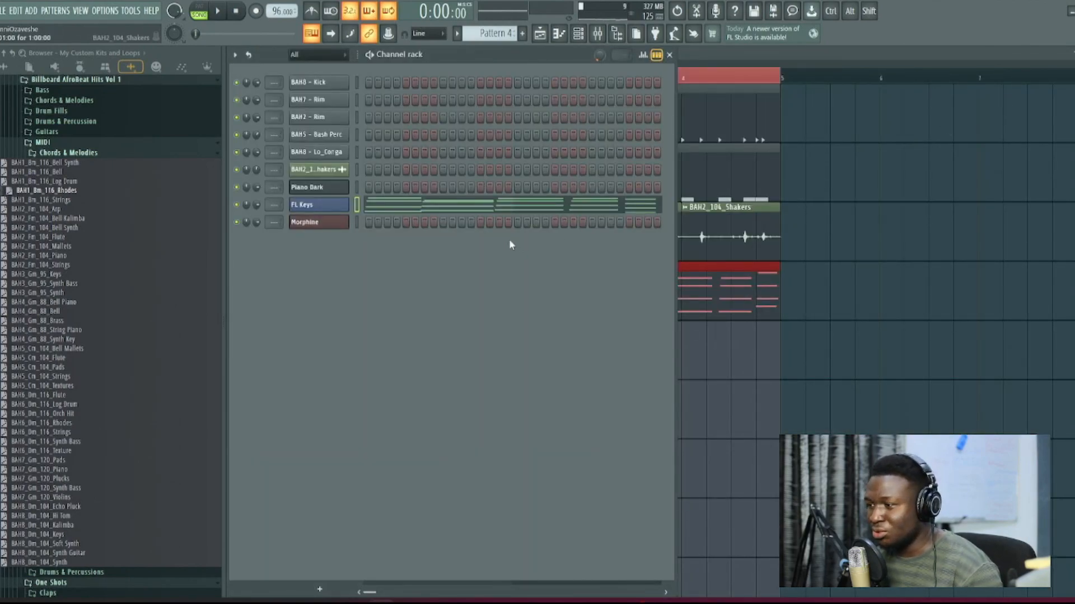
key(ctrl+z)
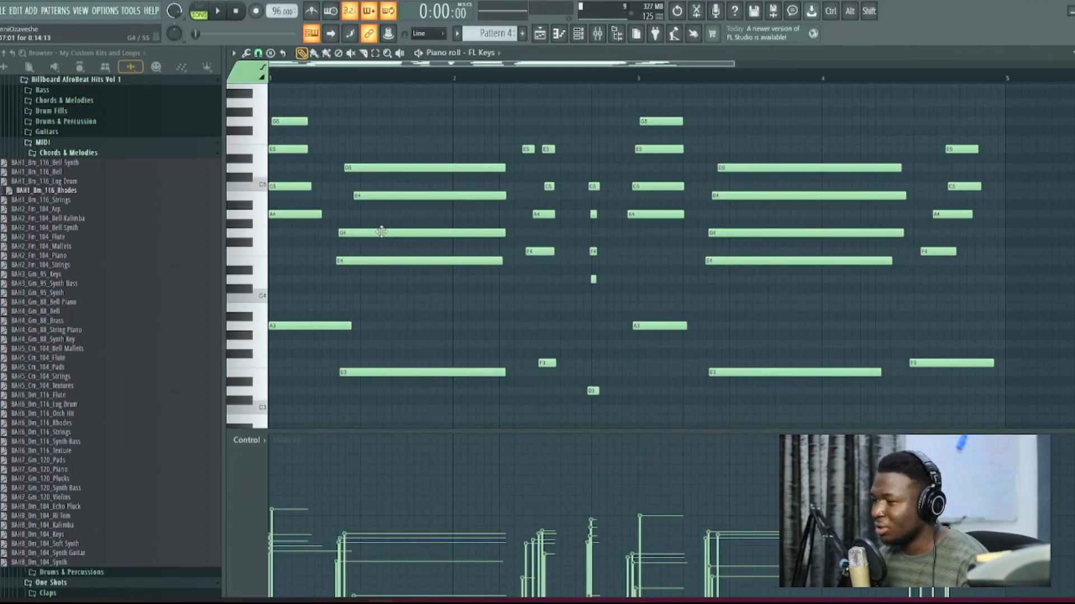
Step: Quantize all notes of the new four-bar FL Keys chord performance in Pattern 4
scroll(384, 227, up, 3)
drag(365, 219, 698, 230)
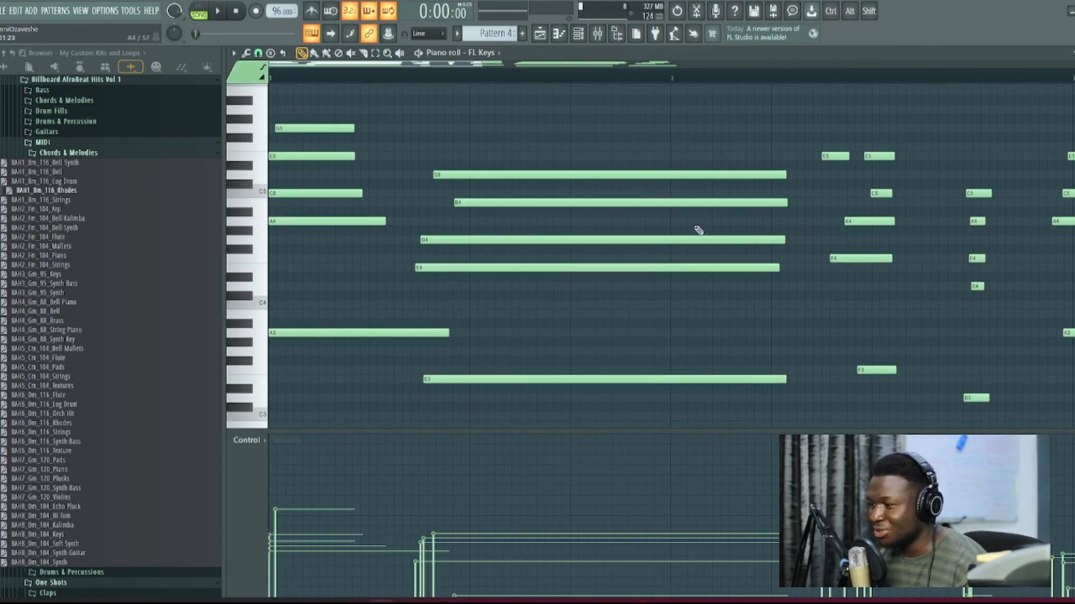
key(ctrl+q)
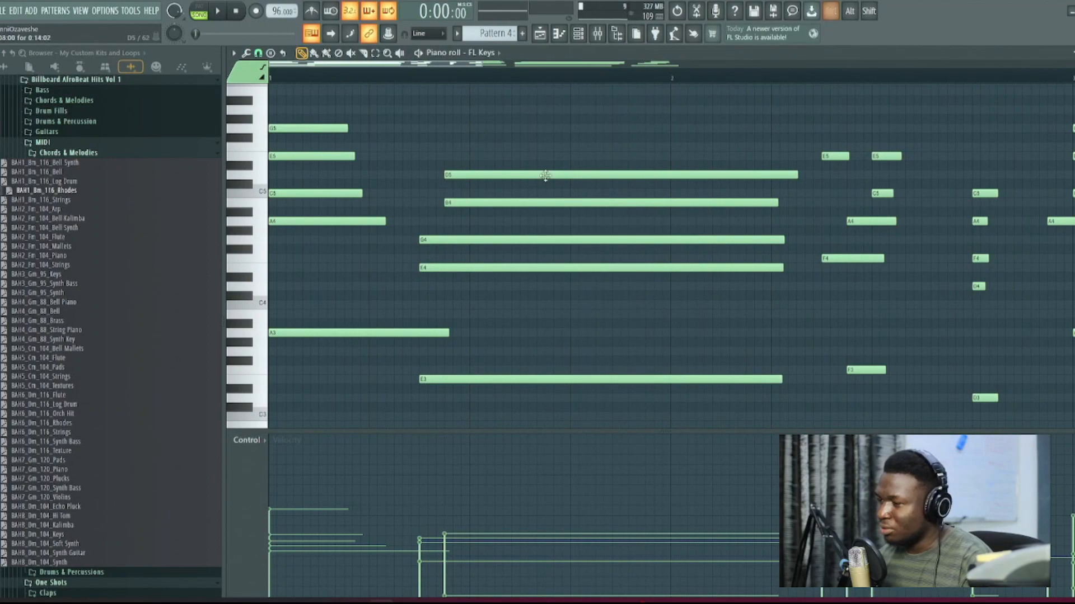
Step: Move the second chord's E4 and G4 one step later to align with D5, and lengthen the first chord's four upper notes
drag(462, 237, 487, 265)
drag(346, 128, 390, 156)
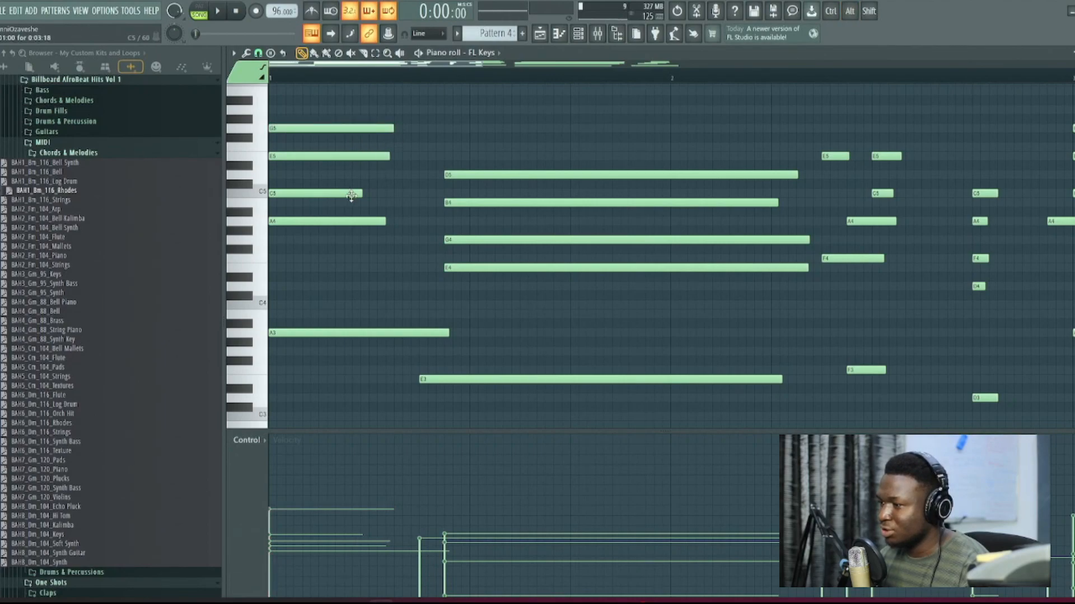
drag(362, 193, 402, 221)
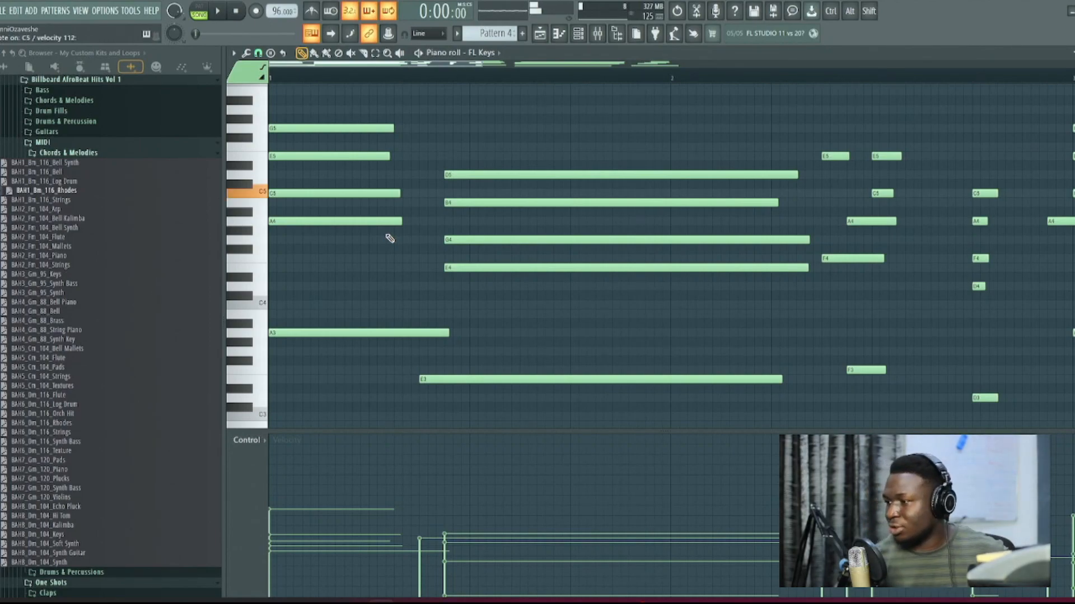
Step: Move the second chord's E3 bass note one step later to line up with its upper notes
scroll(390, 239, up, 3)
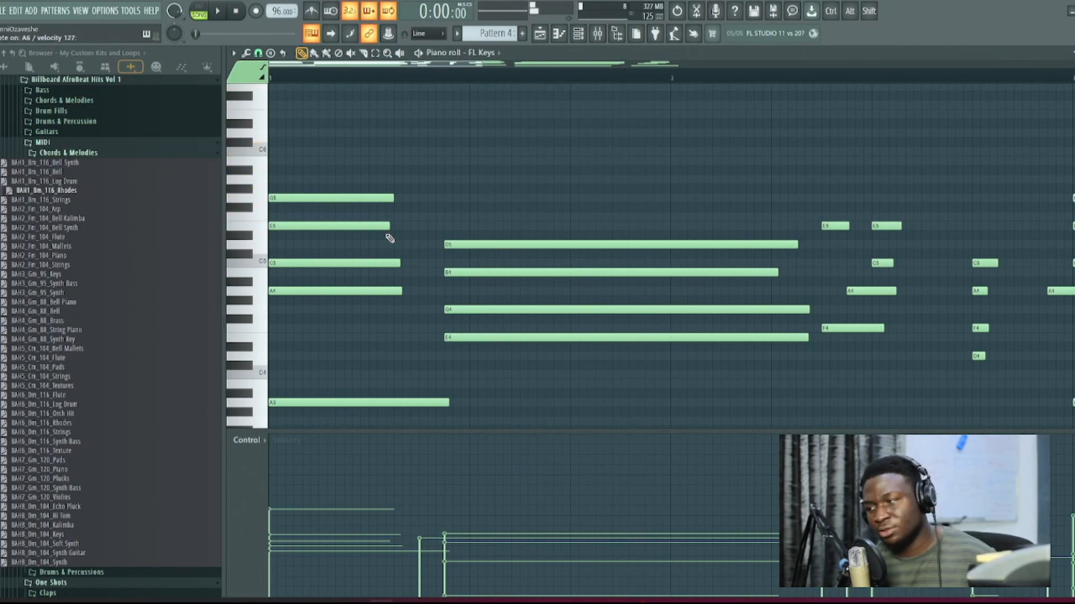
scroll(390, 238, up, 5)
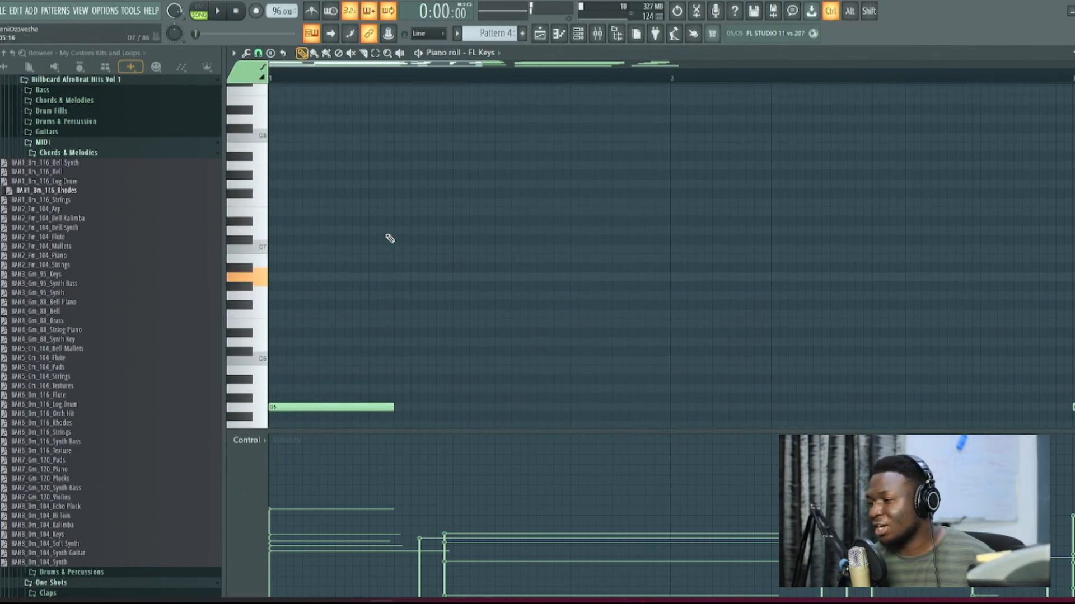
scroll(390, 239, up, 1)
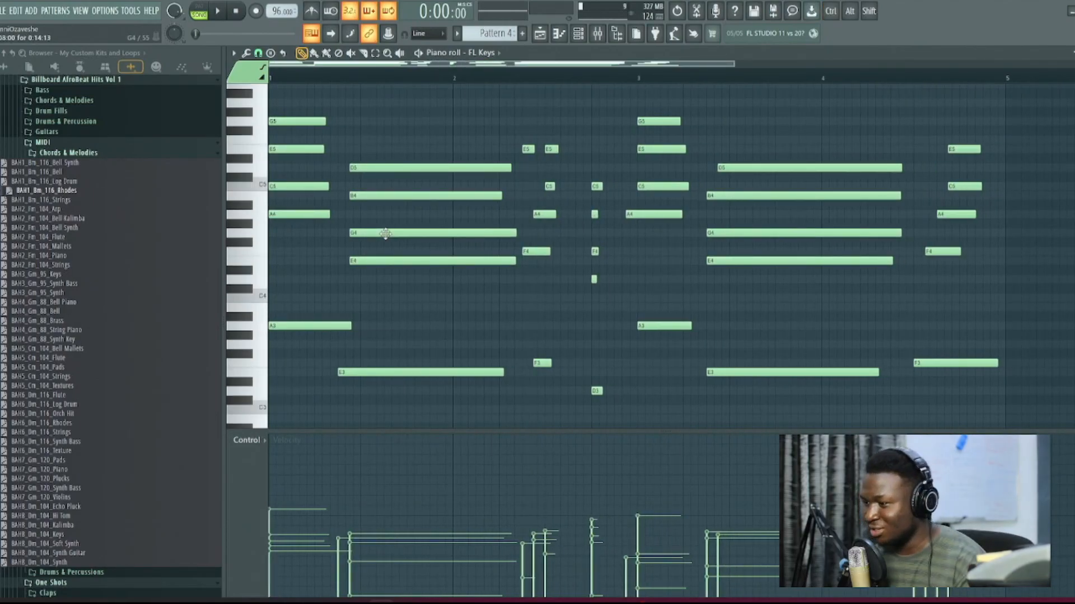
ctrl+scroll(385, 234, up, 5)
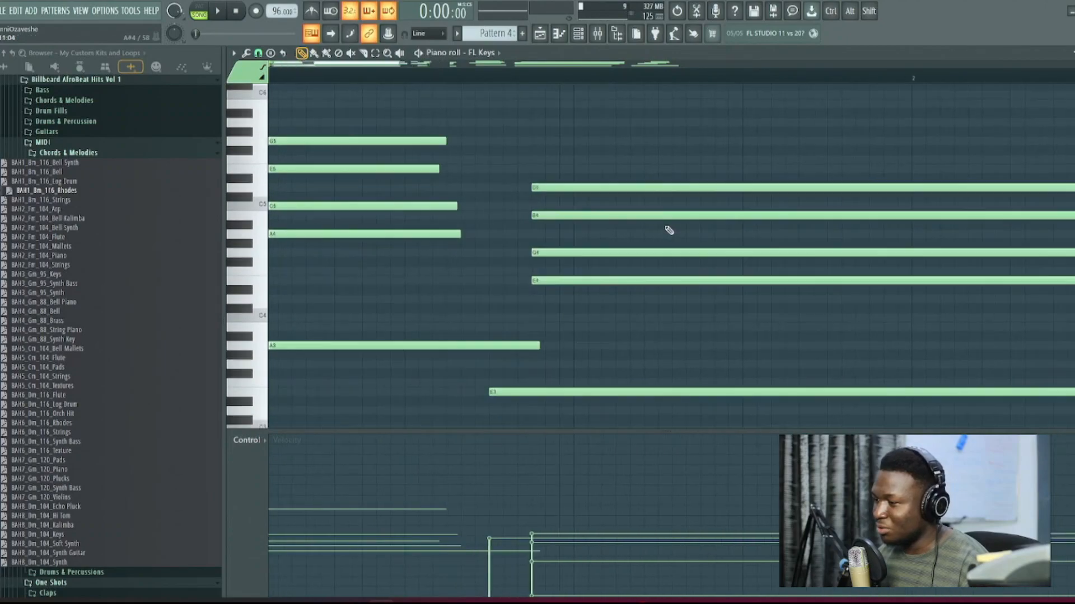
drag(520, 389, 562, 389)
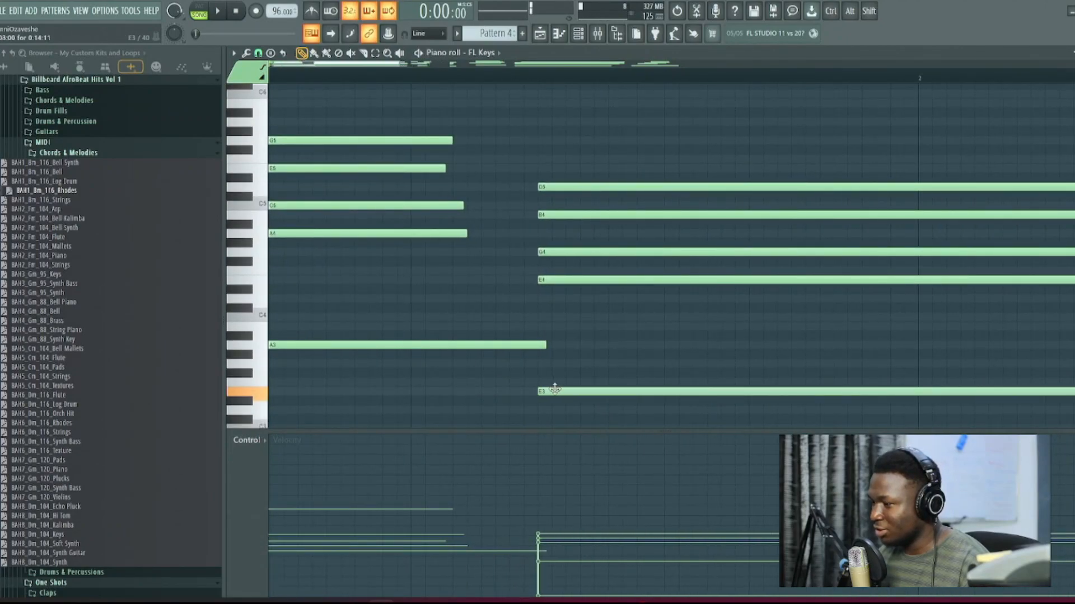
Step: Delete the extra early E5 in the third chord and nudge the remaining E5 slightly later
ctrl+scroll(564, 344, up, 3)
ctrl+scroll(536, 345, down, 5)
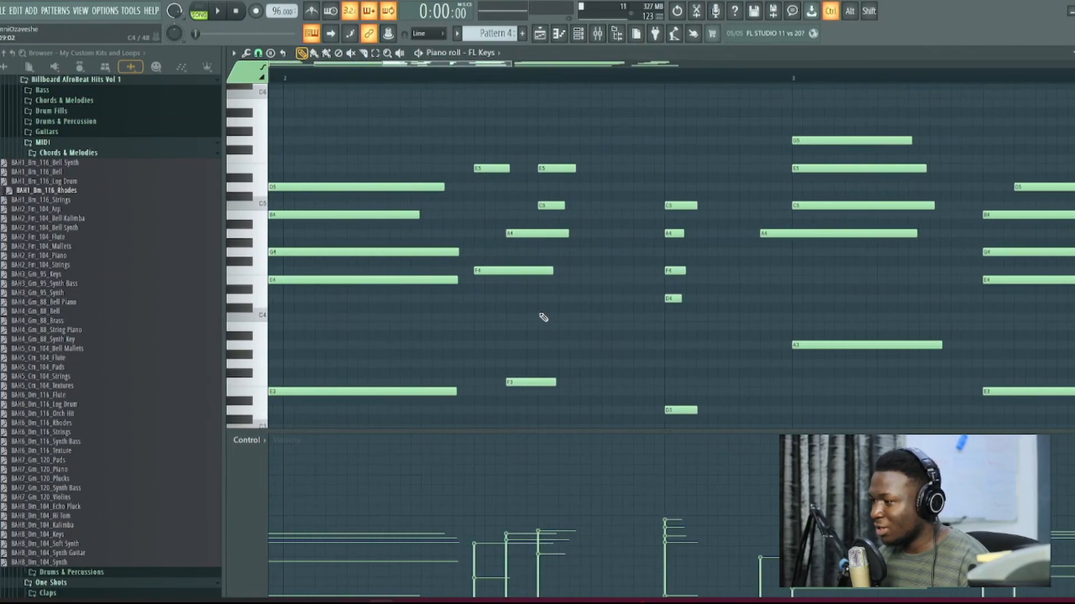
right_click(414, 169)
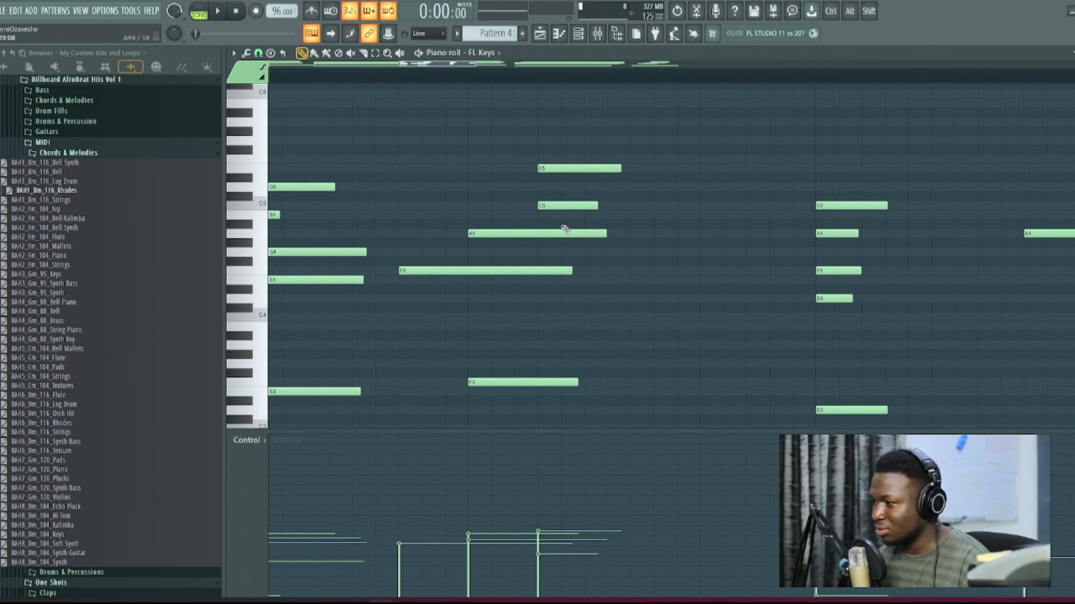
drag(546, 168, 562, 168)
ctrl+scroll(527, 324, down, 6)
Step: Move all five notes of the second chord one step earlier while the pattern plays
key(space)
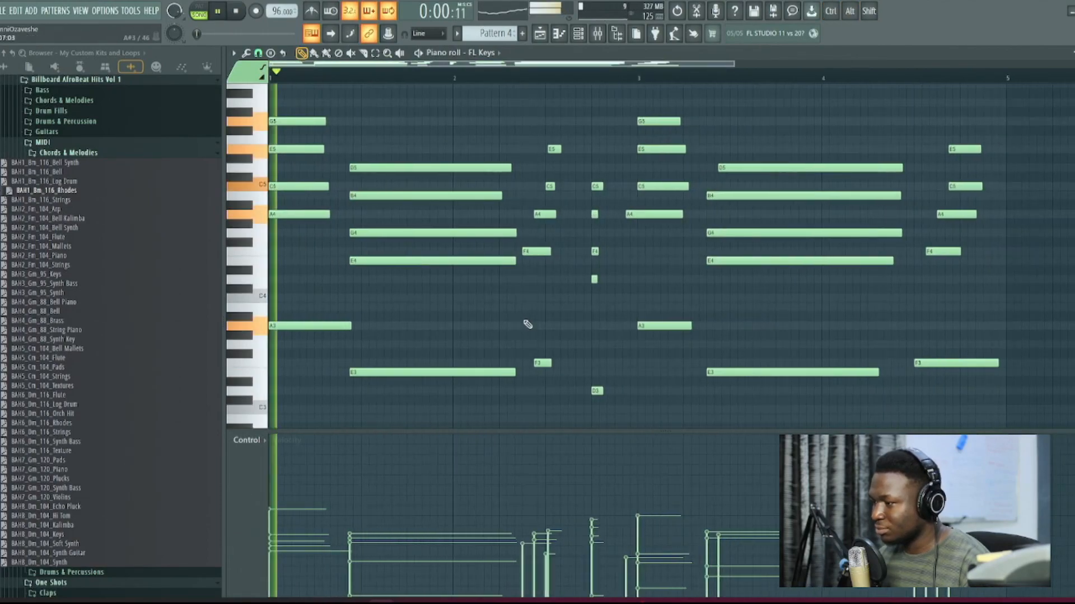
ctrl+scroll(297, 287, up, 4)
ctrl+drag(463, 155, 411, 376)
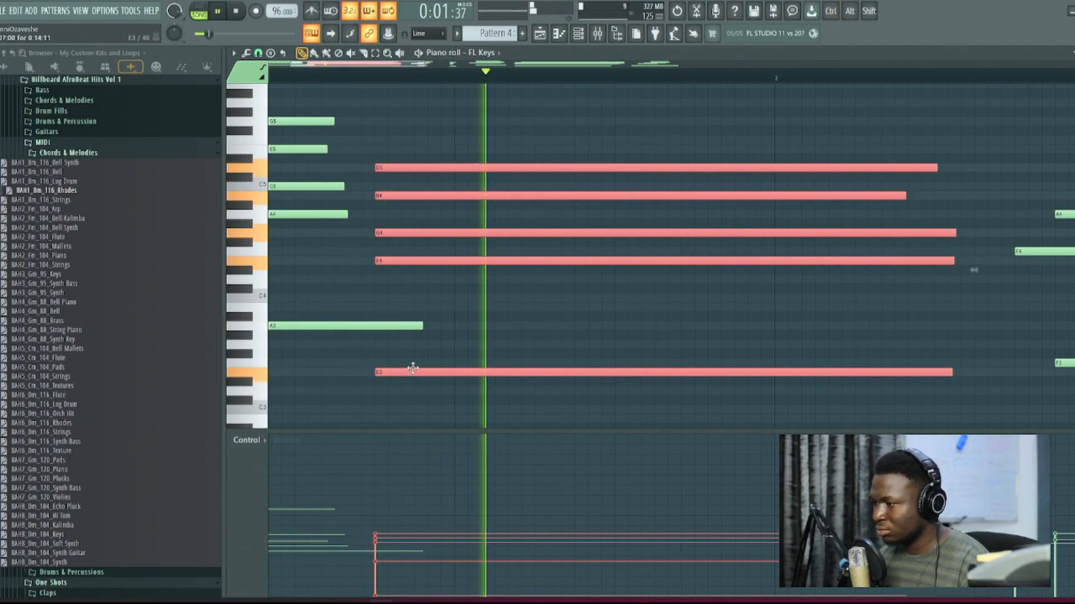
click(443, 343)
ctrl+scroll(459, 345, down, 4)
Step: Align the third chord's A4, C5 and E5 with the start of its F4 and preview the result
ctrl+scroll(504, 336, up, 6)
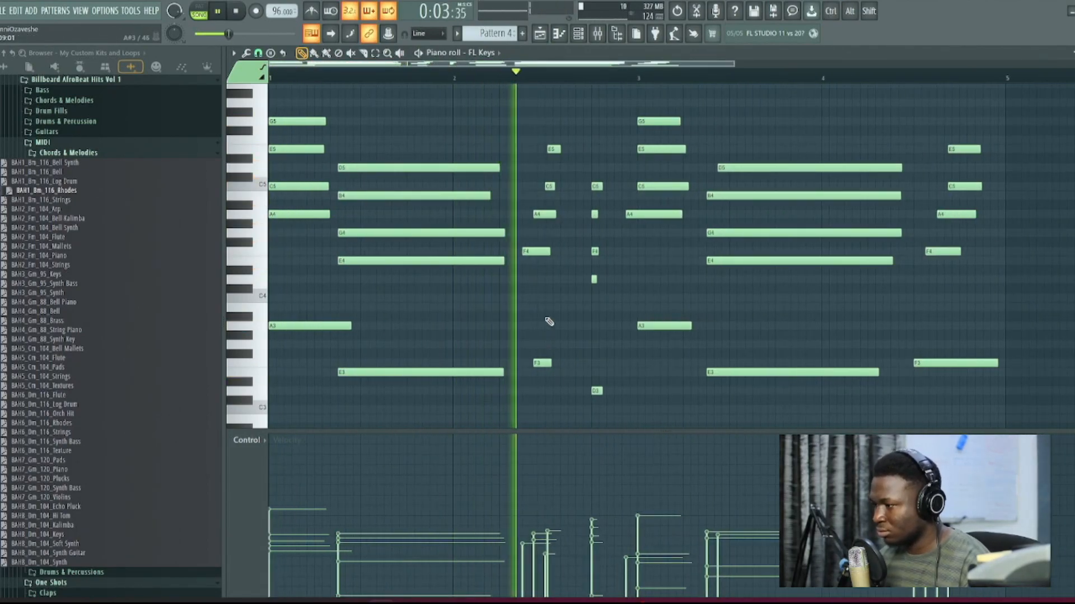
key(space)
drag(528, 216, 473, 216)
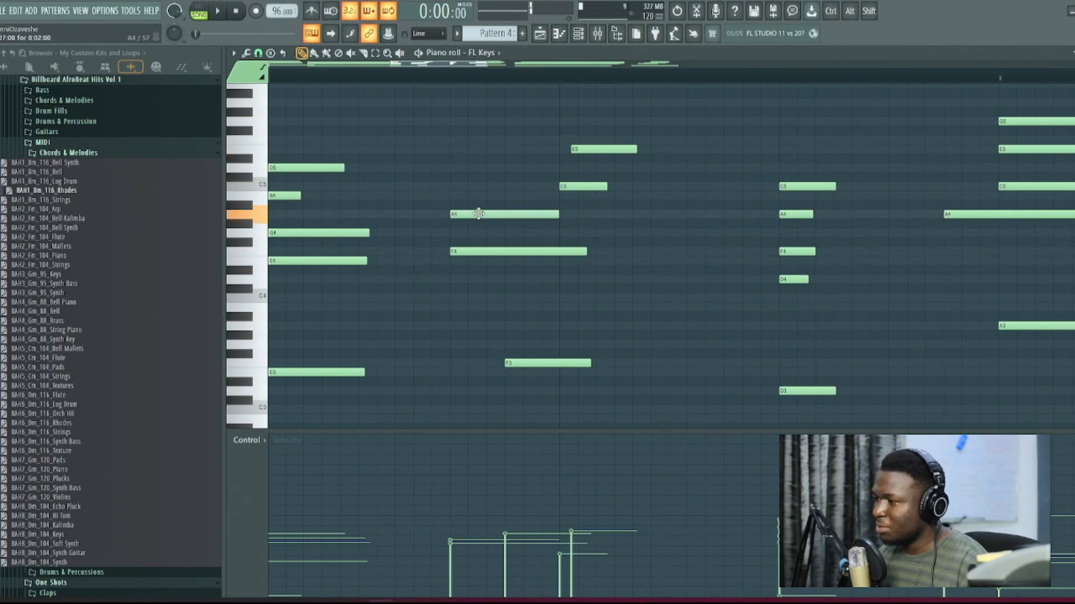
drag(584, 188, 475, 188)
drag(592, 149, 471, 148)
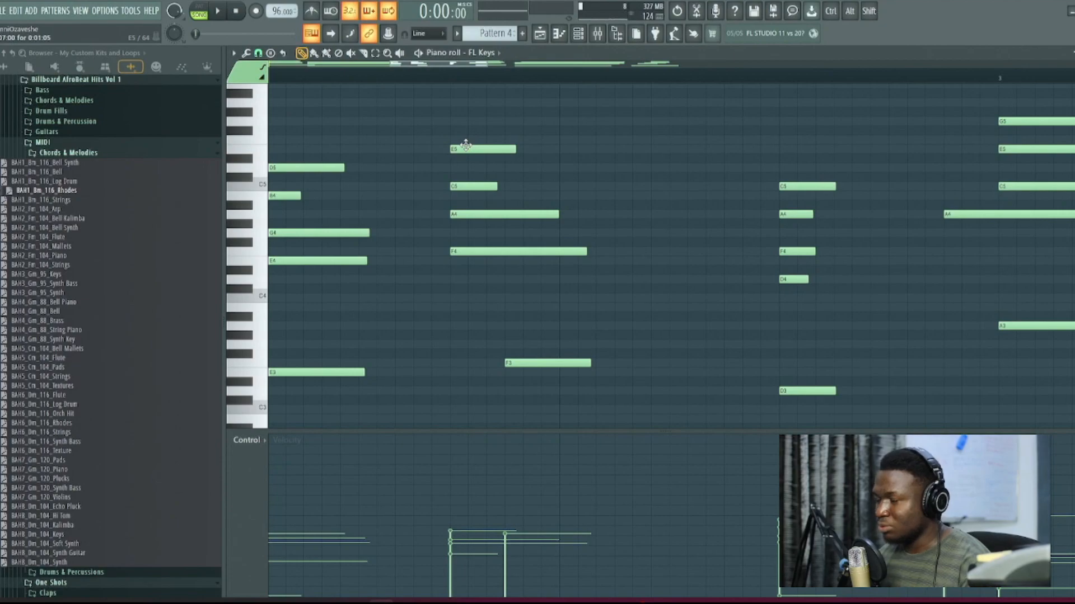
ctrl+right_click(472, 177)
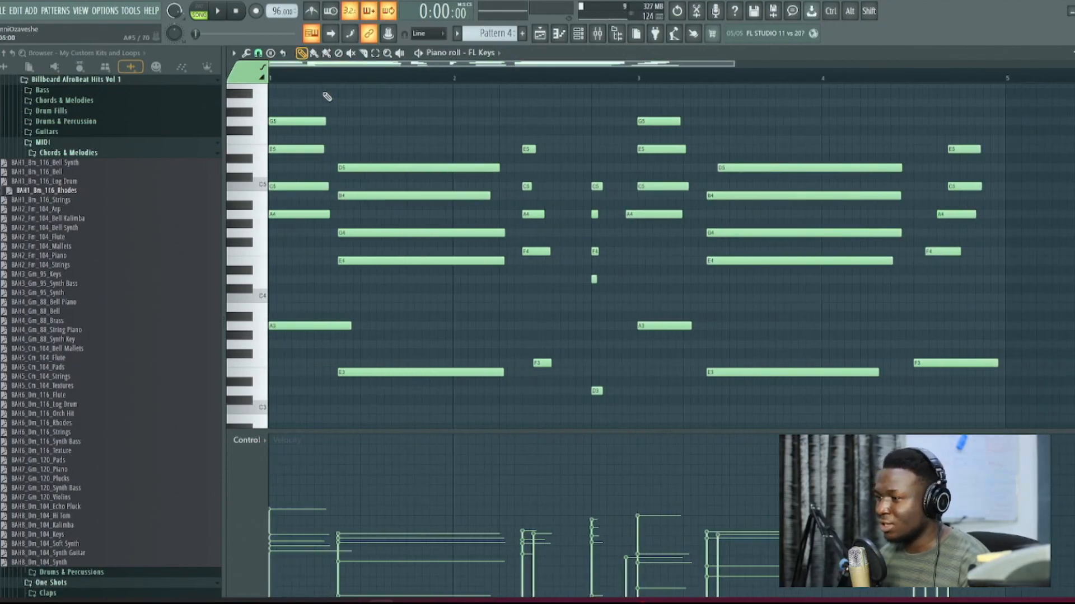
key(space)
key(space)
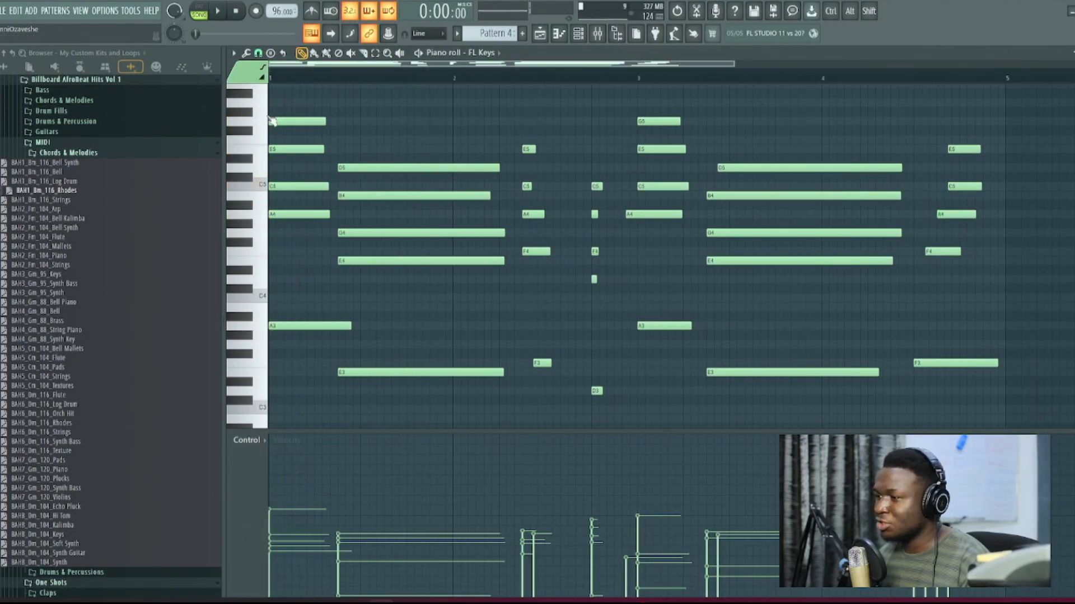
Step: Try shifting the second chord's five notes two steps later, preview the pattern, and move them back to their former start
ctrl+drag(381, 215, 401, 370)
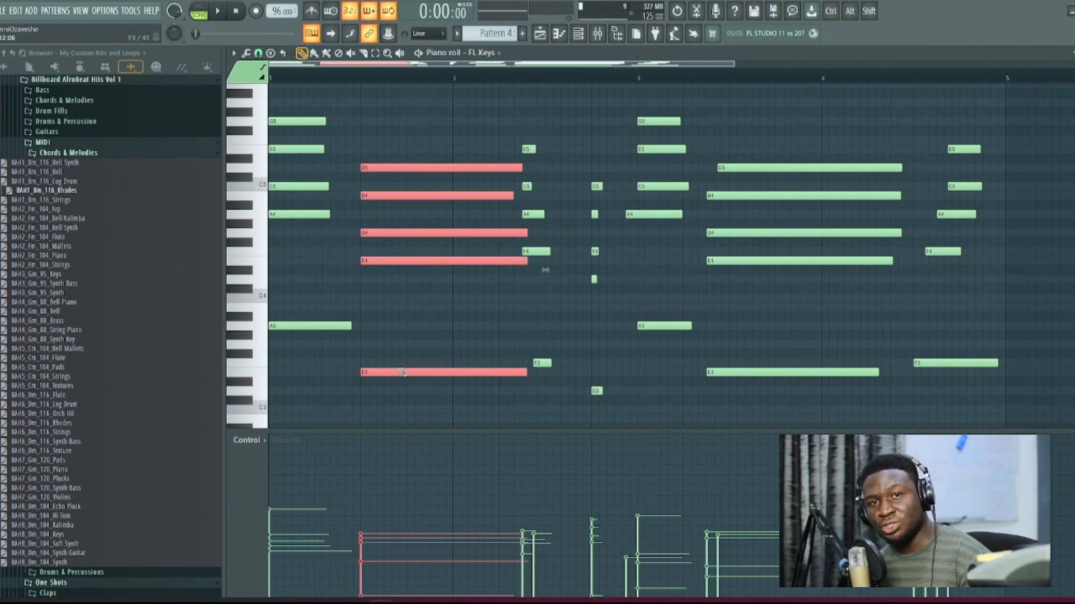
key(space)
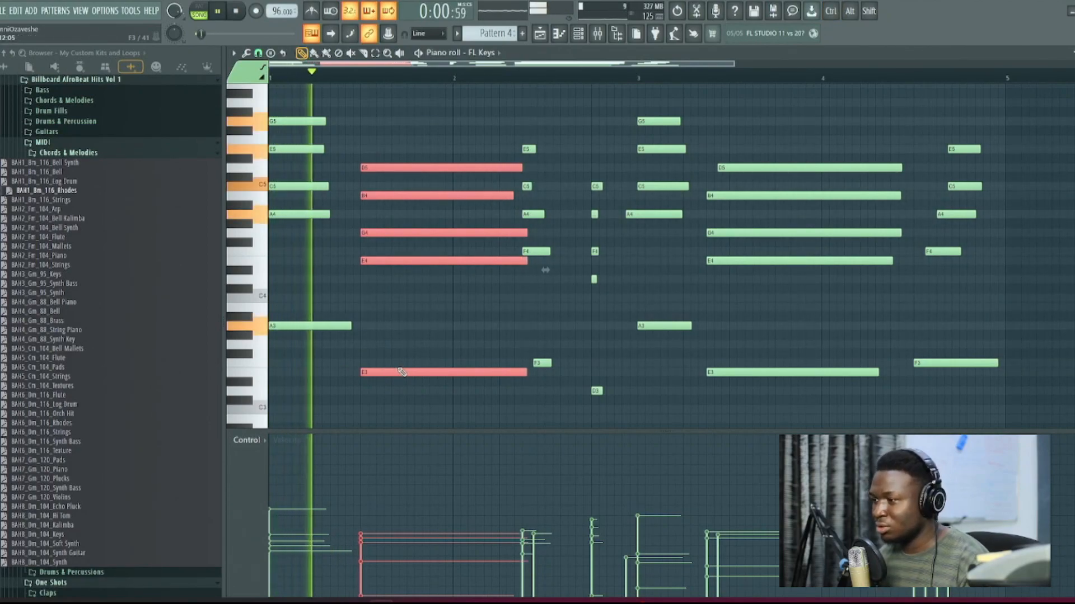
drag(402, 372, 368, 374)
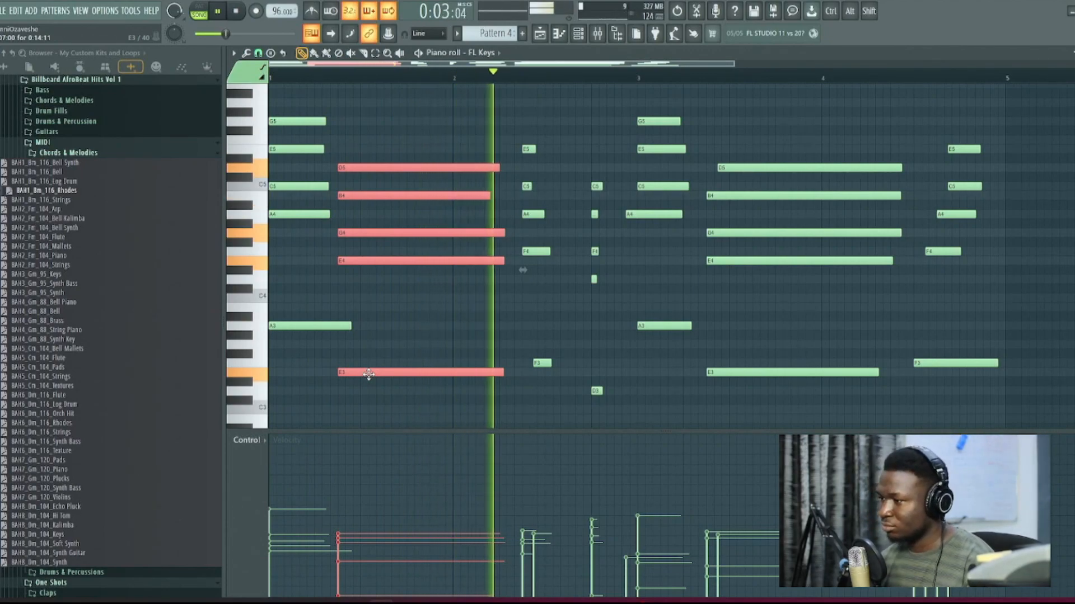
scroll(553, 405, up, 3)
key(space)
Step: Lengthen the short notes of the third and fourth chords and align the third chord's F3 bass with its upper notes
scroll(674, 160, up, 3)
drag(672, 156, 1002, 393)
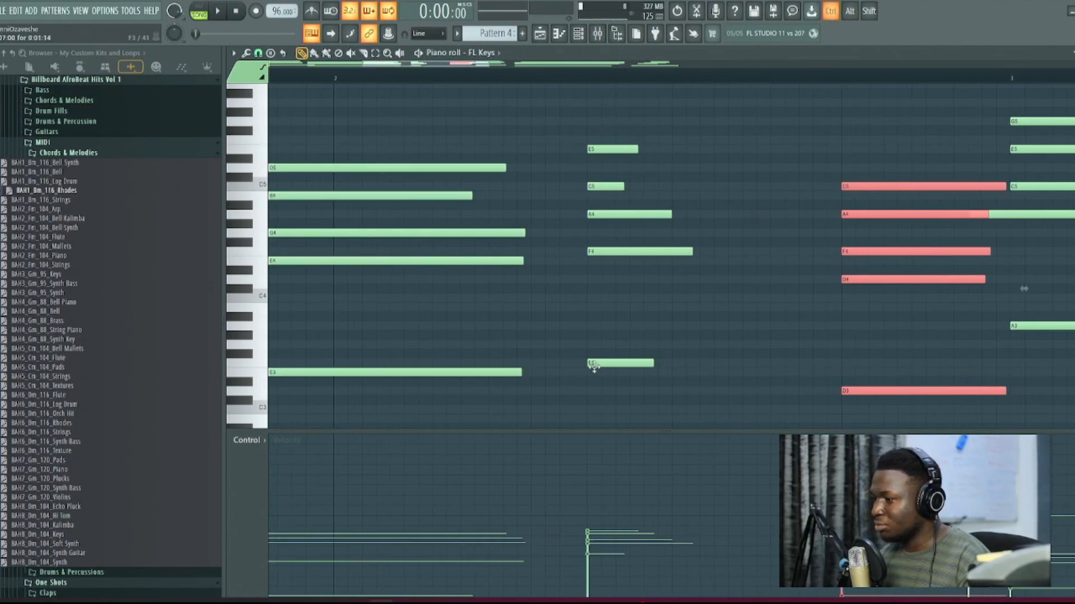
drag(595, 383, 773, 153)
click(830, 149)
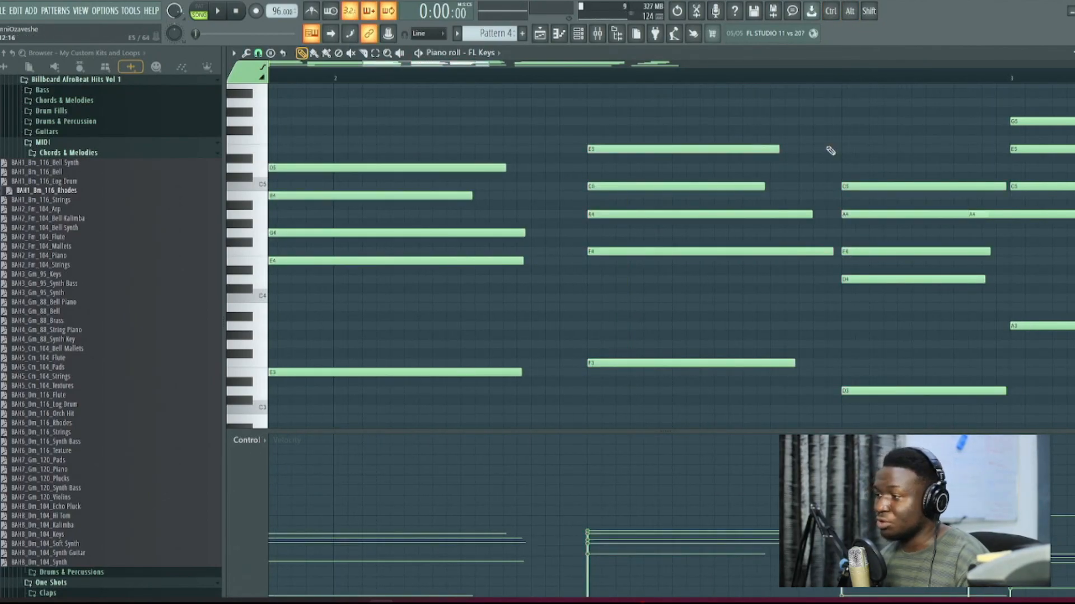
scroll(830, 150, down, 3)
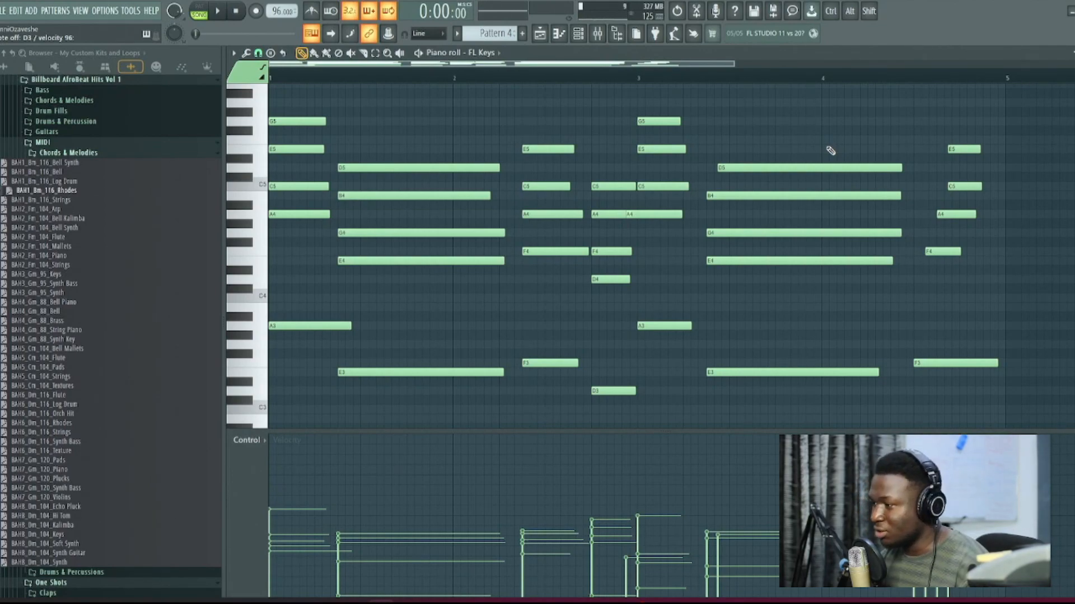
Step: Align the bar 3 chord's A4 and the following chord's D5 with the starts of their chords while previewing the pattern
scroll(679, 259, up, 3)
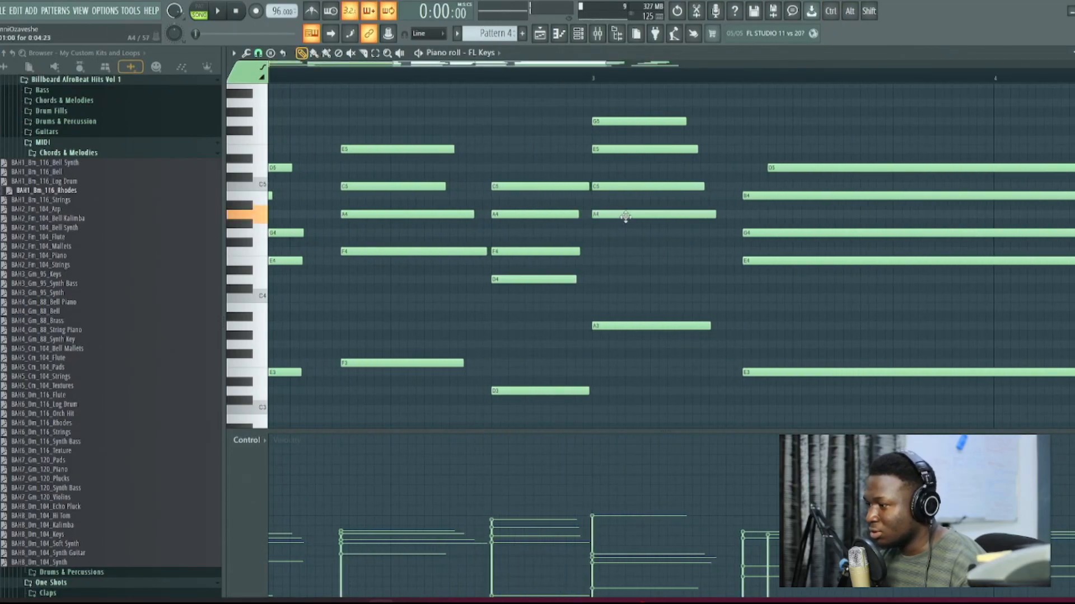
scroll(625, 216, down, 3)
key(space)
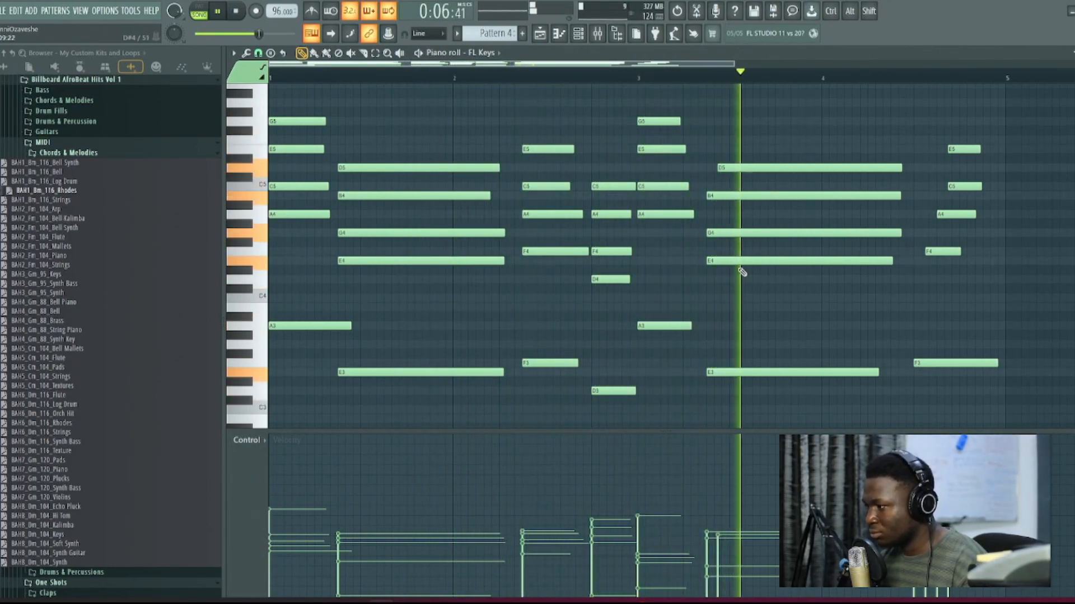
scroll(745, 274, up, 2)
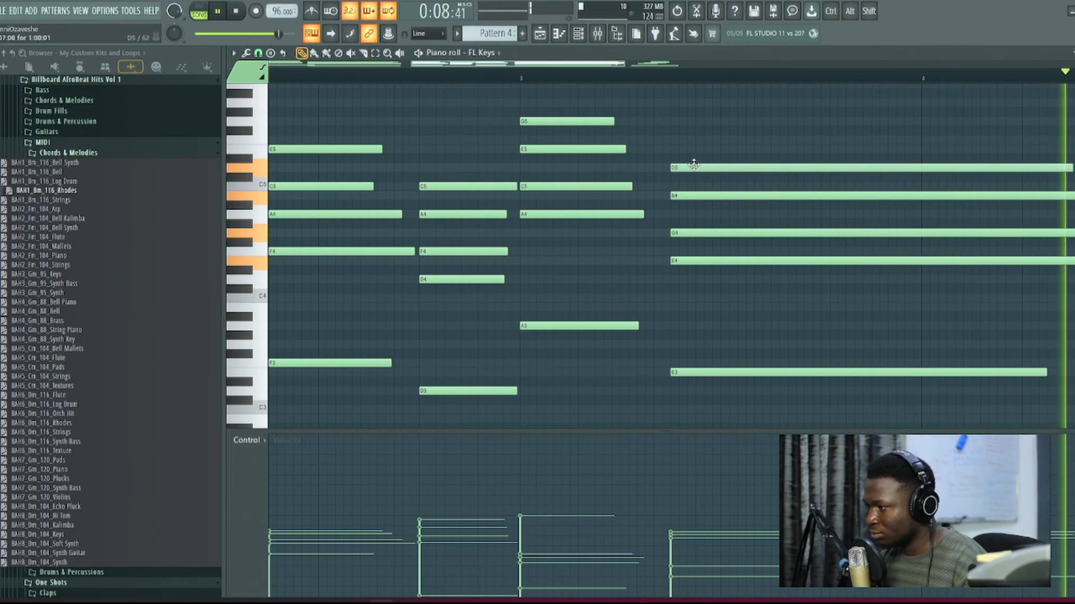
Step: Slice the final F chord at the last beat of bar 4 and delete every note portion after the cut
scroll(728, 201, down, 2)
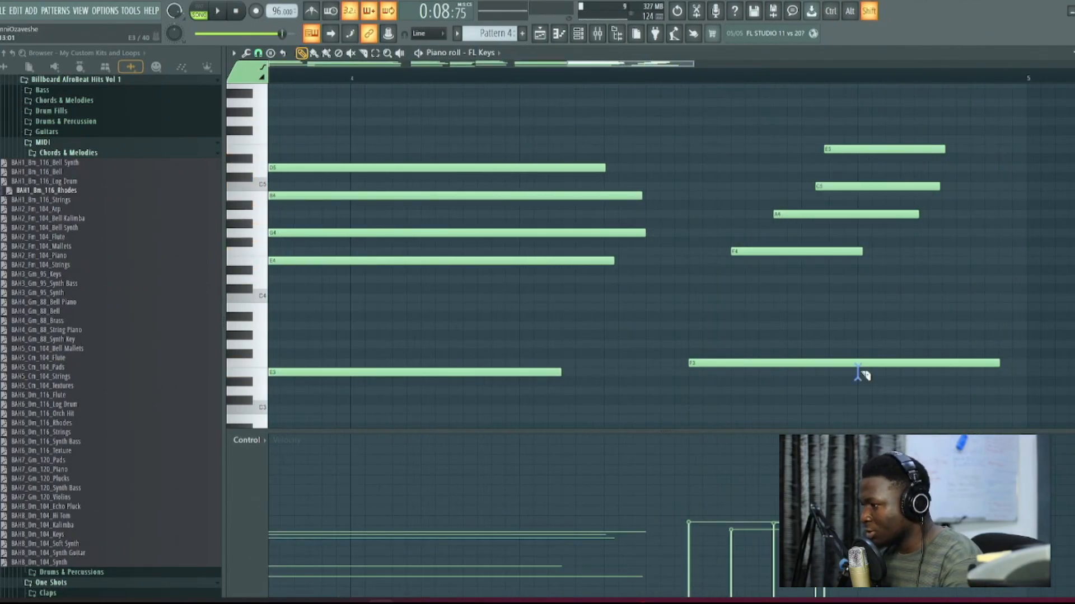
drag(858, 373, 858, 140)
right_click(877, 147)
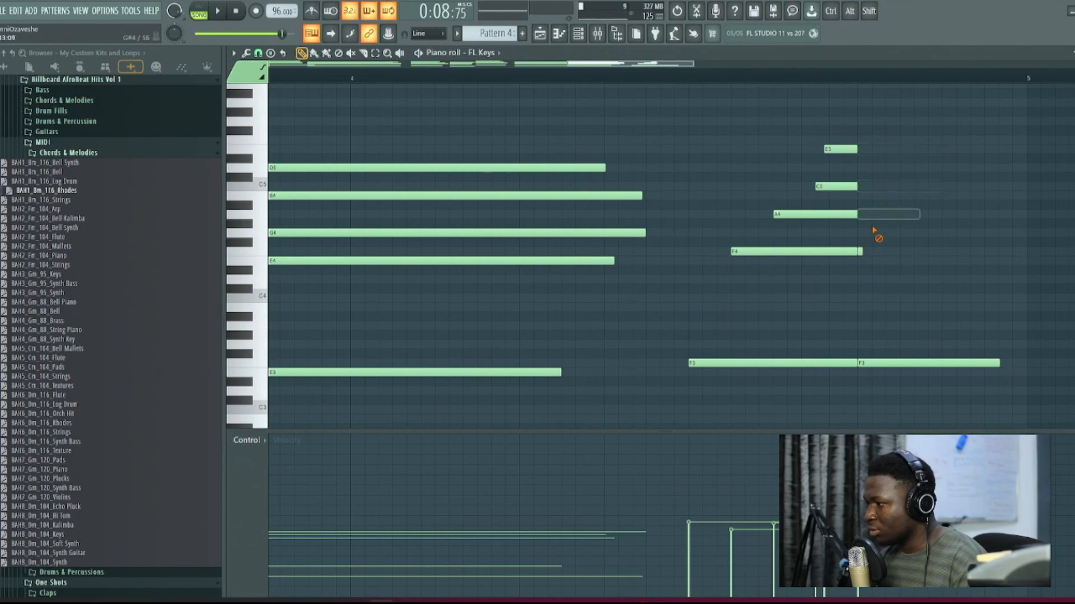
right_click(861, 252)
right_click(882, 363)
drag(924, 344, 693, 343)
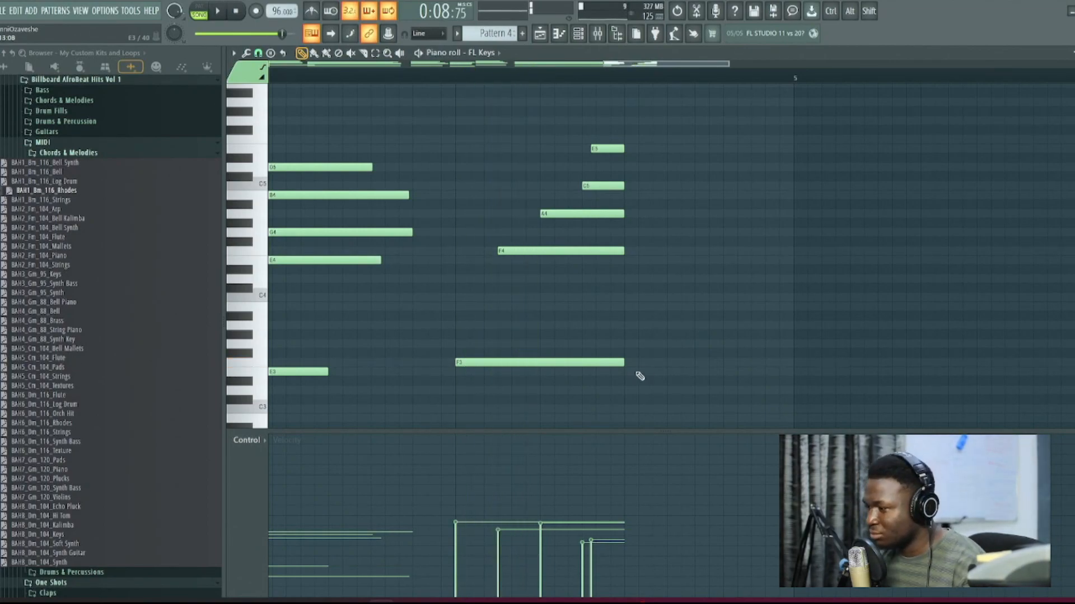
Step: Add a D3 bass note filling the last beat of bar 4 with staggered D4, F4 and A4 above it
drag(624, 381, 624, 394)
key(space)
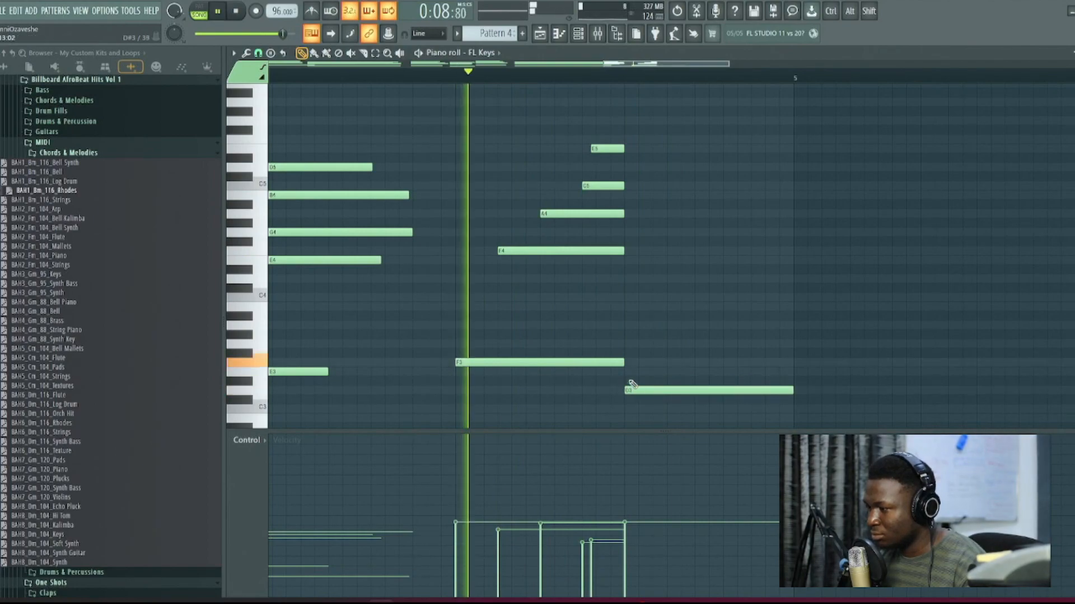
key(space)
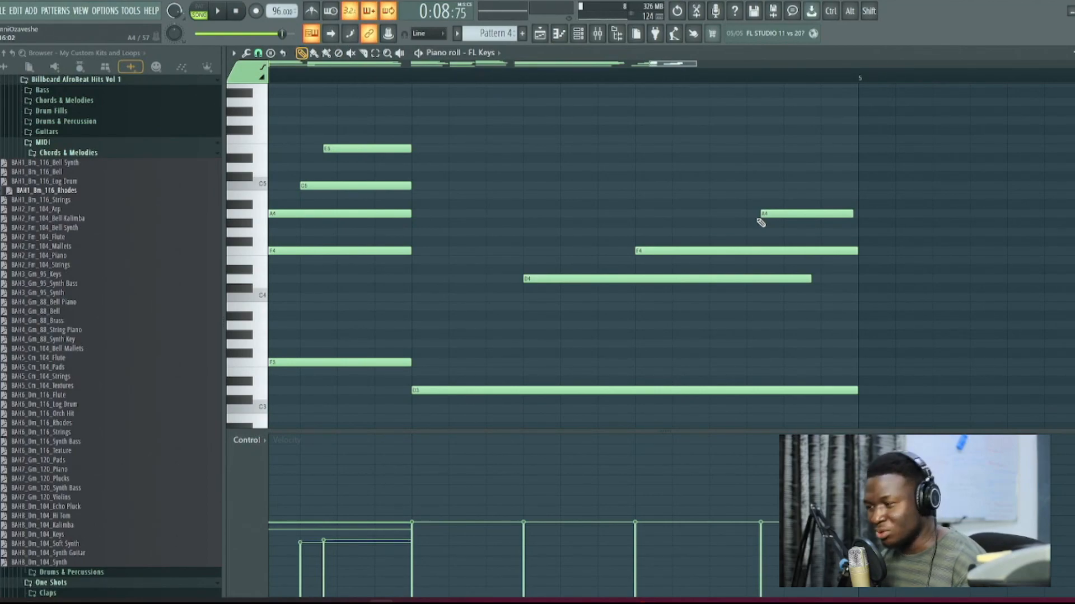
ctrl+right_click(758, 220)
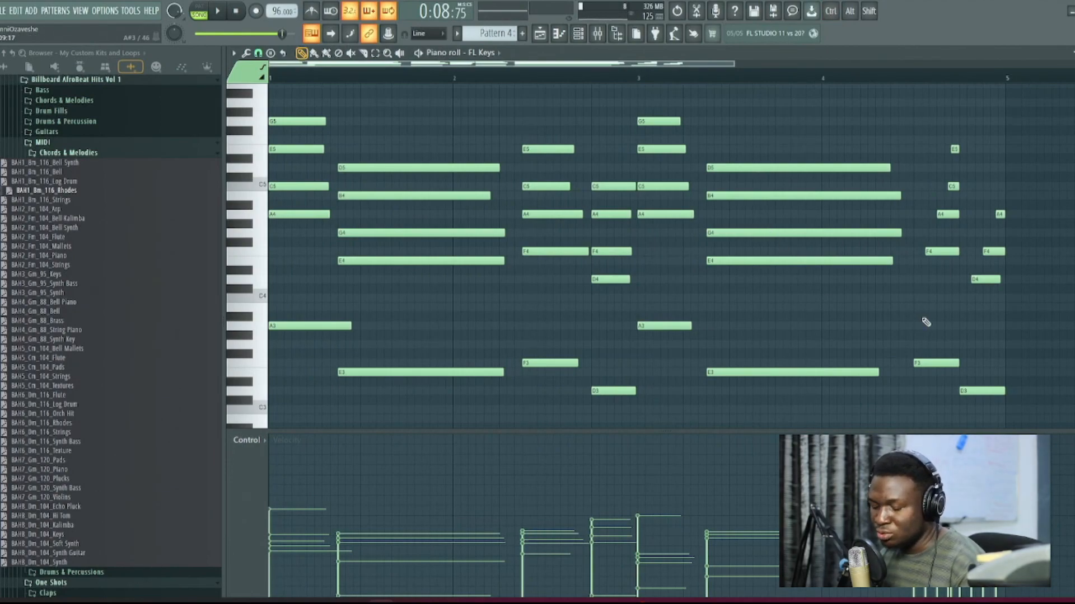
Step: Strum the chords with a reduced start-time strength, preserving note ends, and preview the result
key(alt+s)
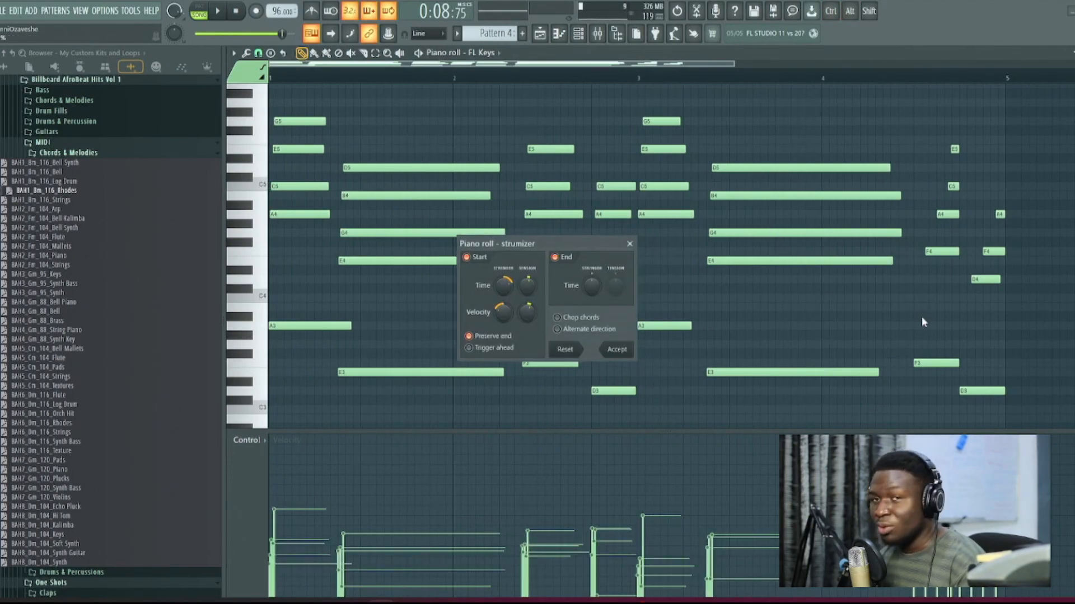
drag(504, 288, 504, 299)
drag(509, 253, 520, 251)
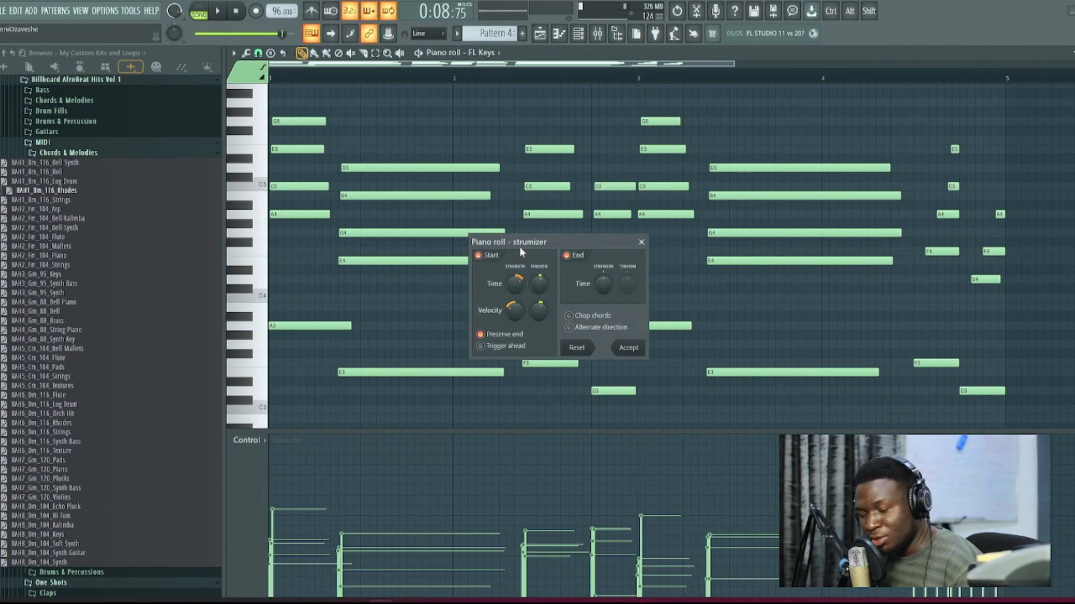
key(space)
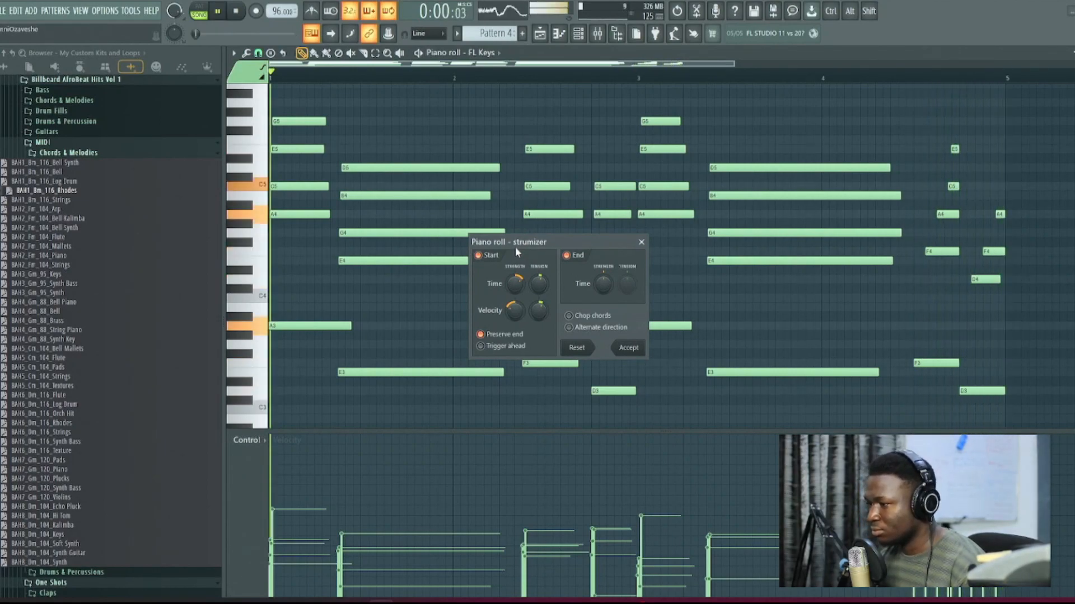
click(627, 349)
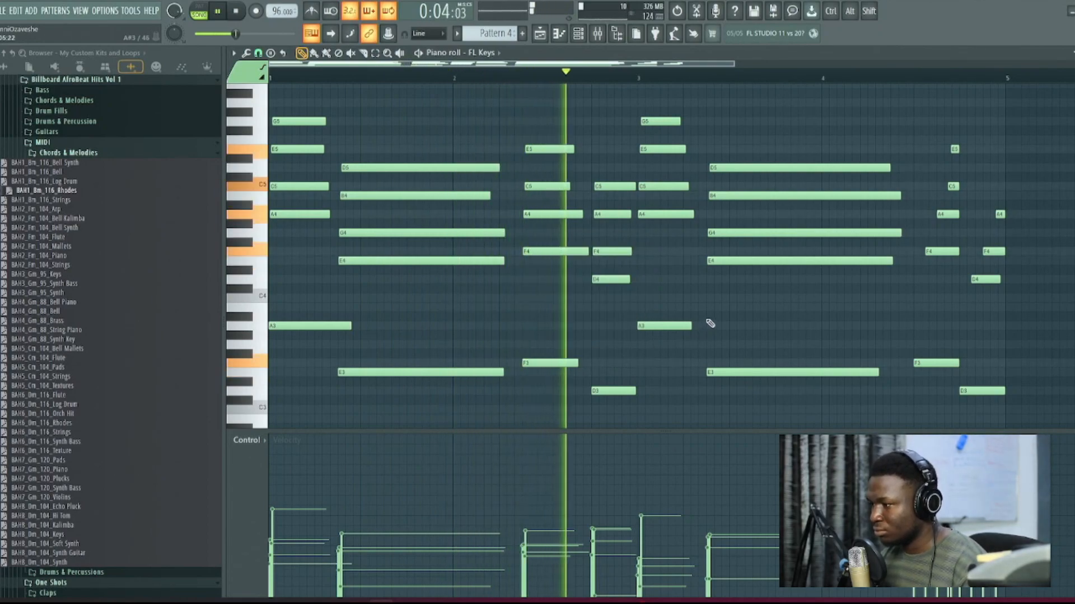
key(space)
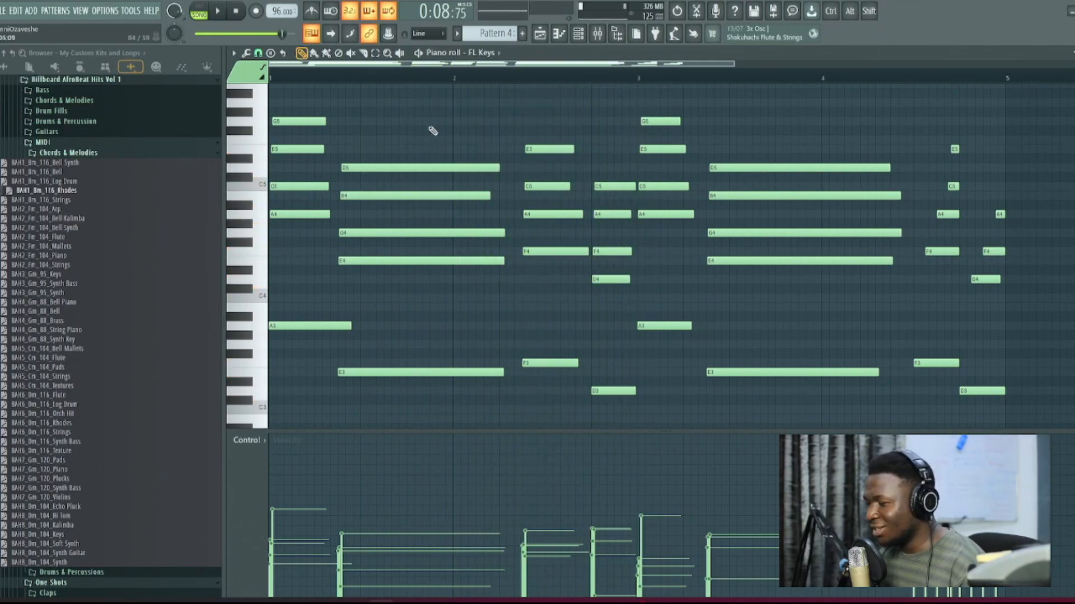
click(236, 12)
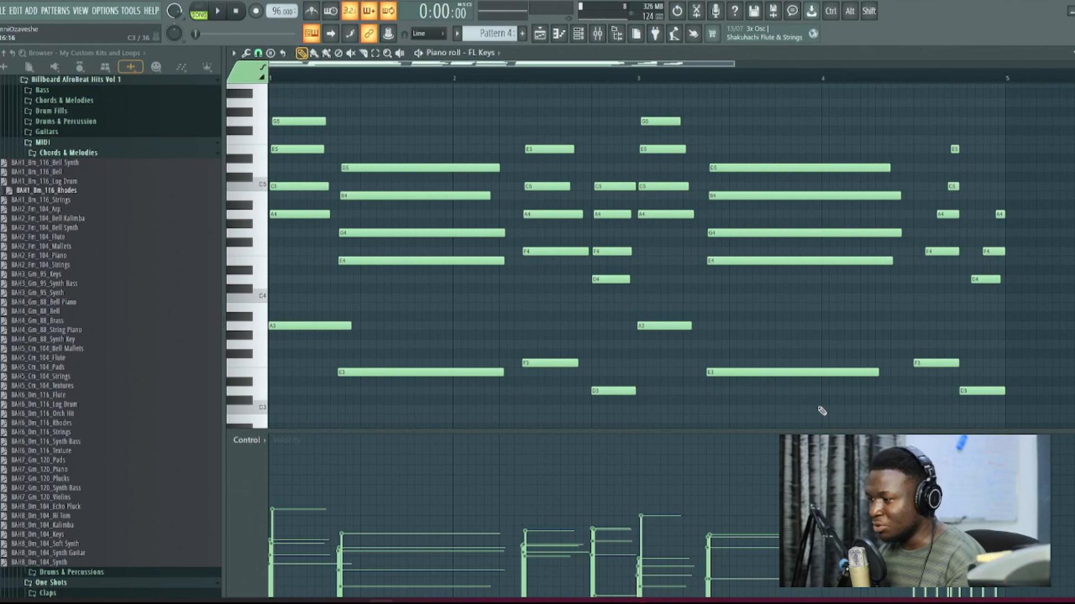
Step: Select all the chord notes and raise, then lower, their velocities together while previewing the pattern
key(ctrl+a)
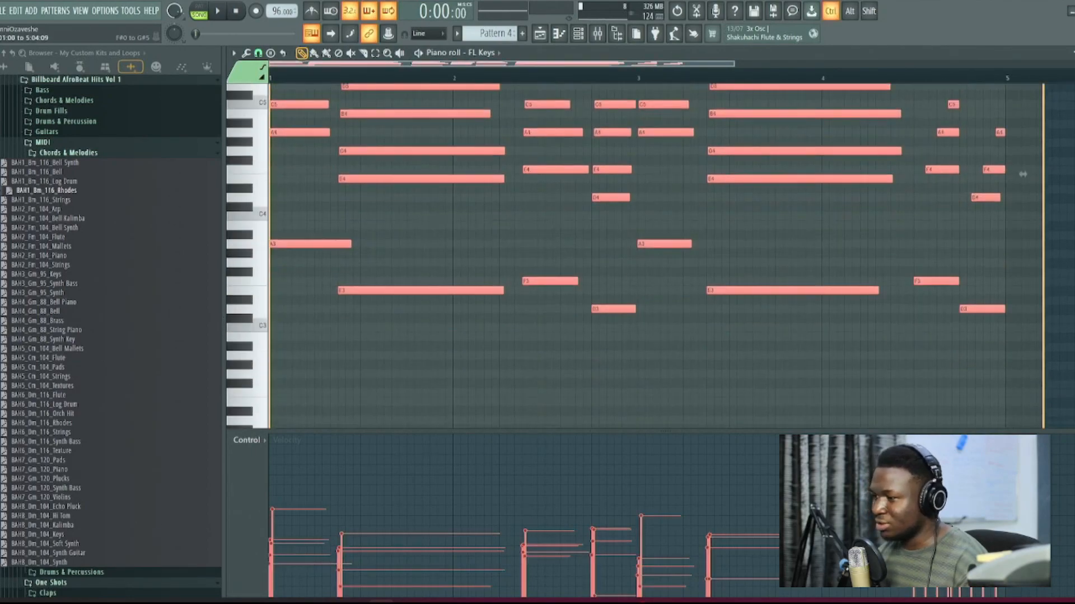
scroll(623, 429, down, 10)
scroll(623, 430, up, 10)
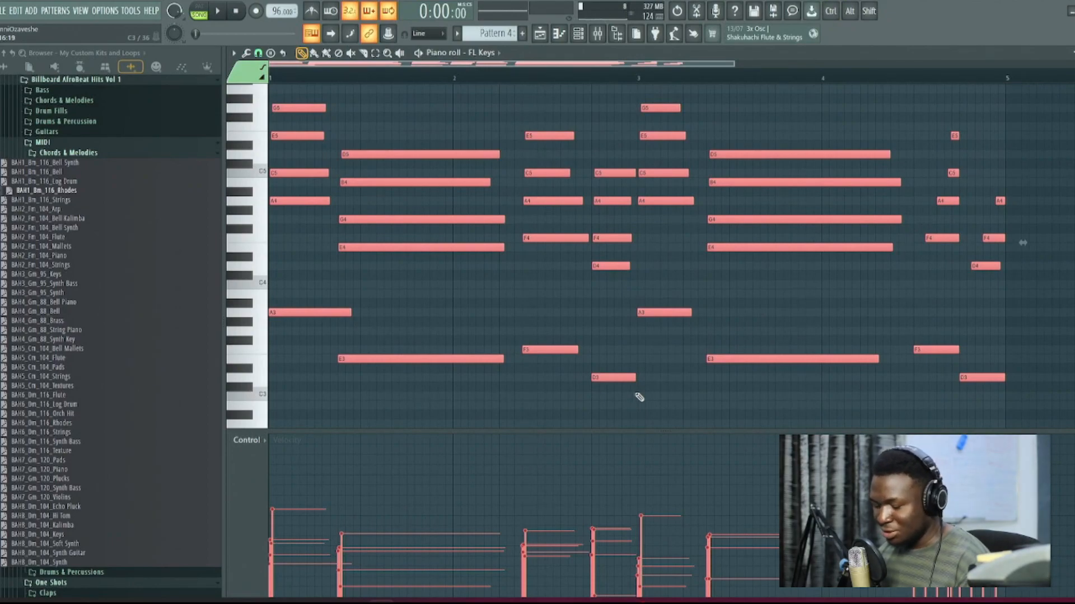
scroll(640, 400, up, 10)
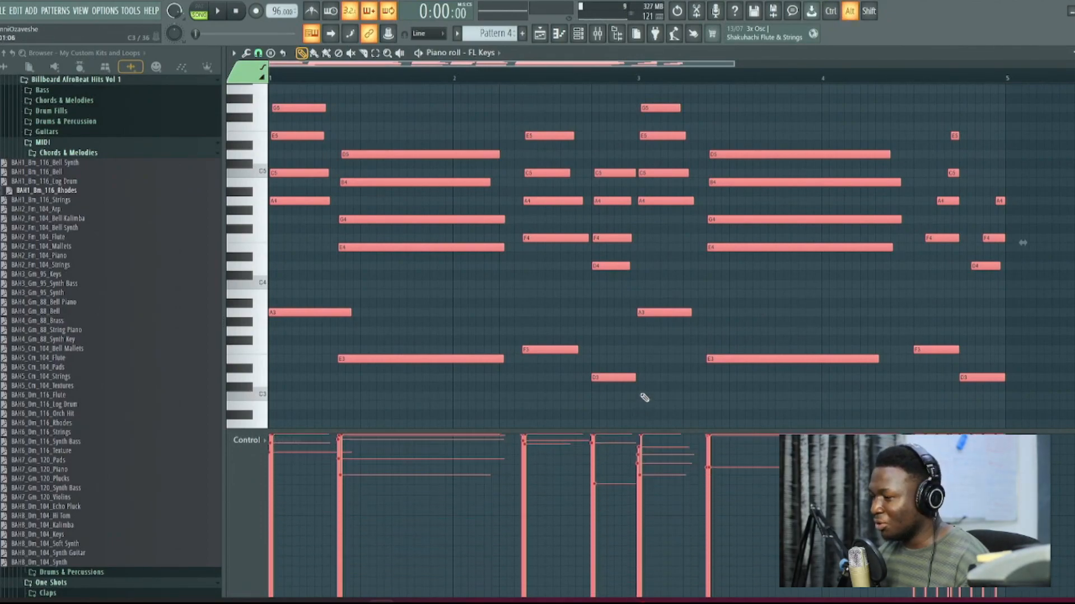
scroll(645, 384, down, 5)
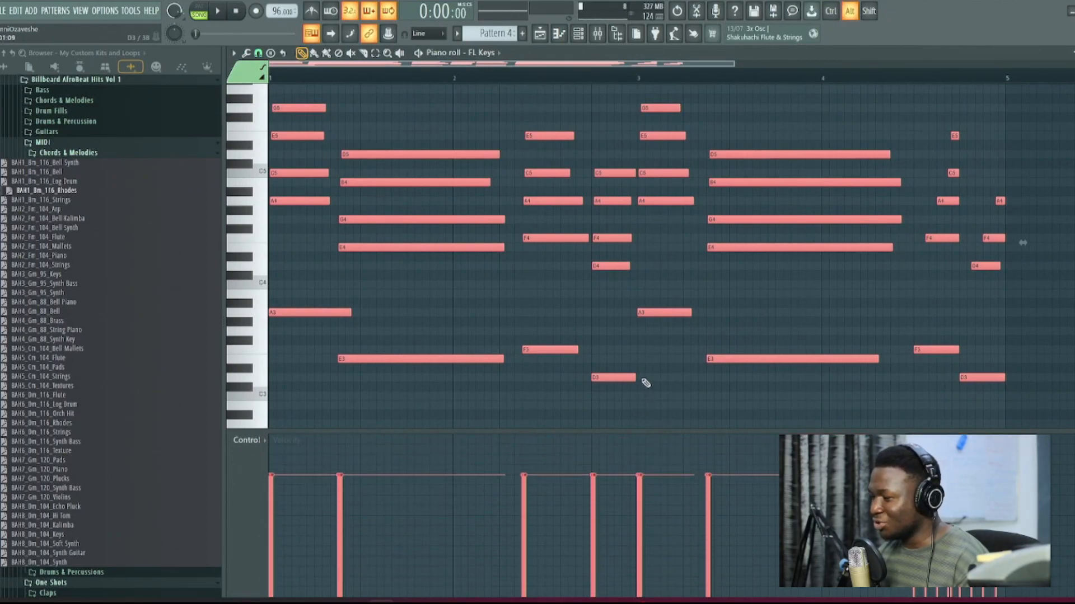
key(space)
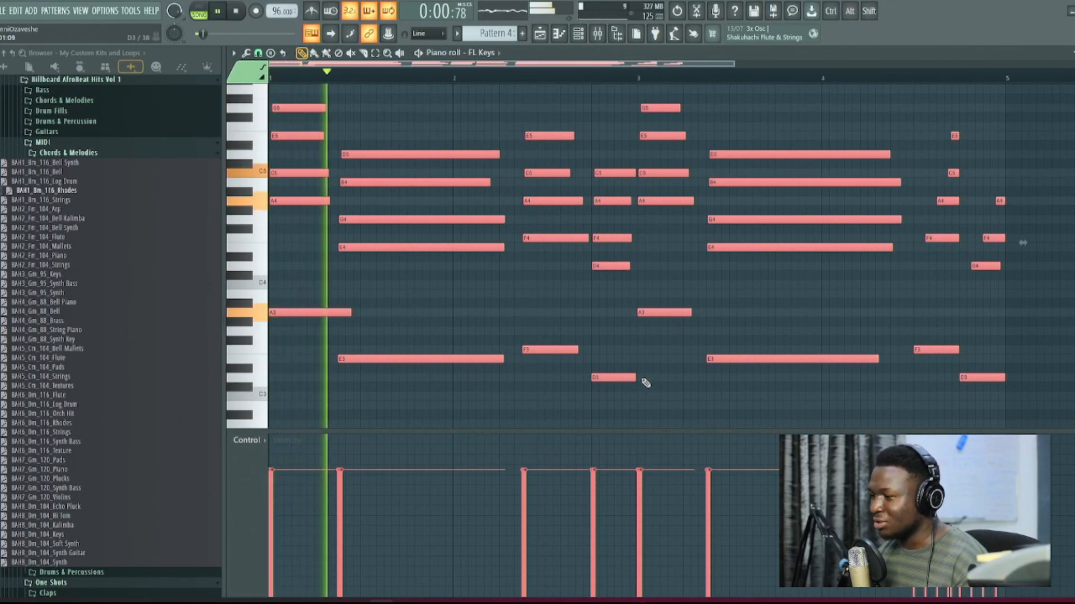
scroll(645, 383, down, 2)
scroll(645, 383, down, 1)
key(space)
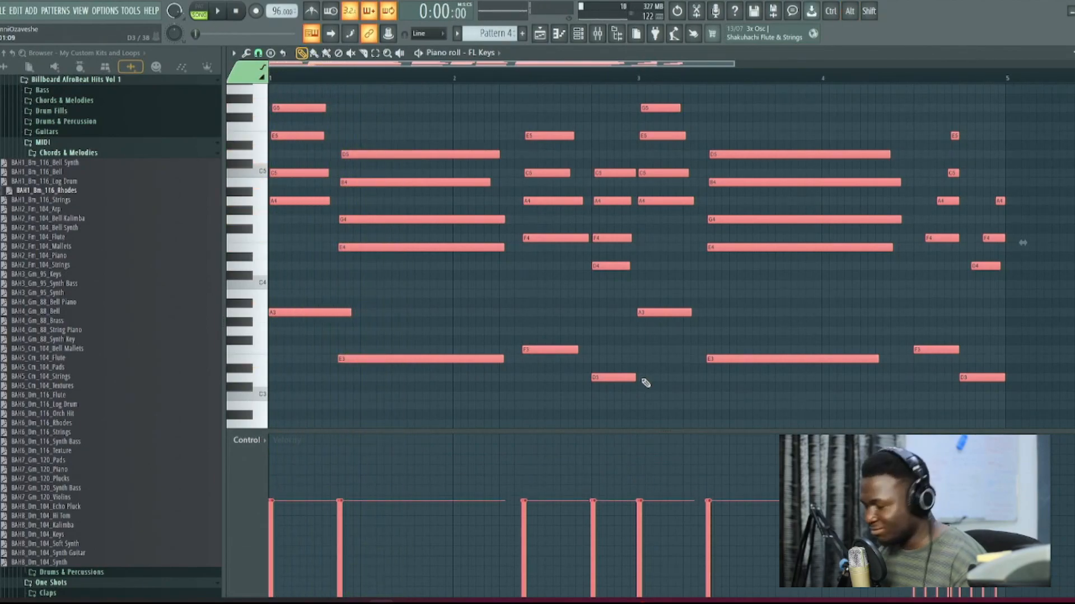
Step: Undo the velocity decreases and increases to restore the chord notes' varied velocities
key(ctrl+alt+z)
key(ctrl+alt+z)
key(ctrl+alt+z)
key(ctrl+alt+z)
key(ctrl+alt+z)
key(ctrl+alt+z)
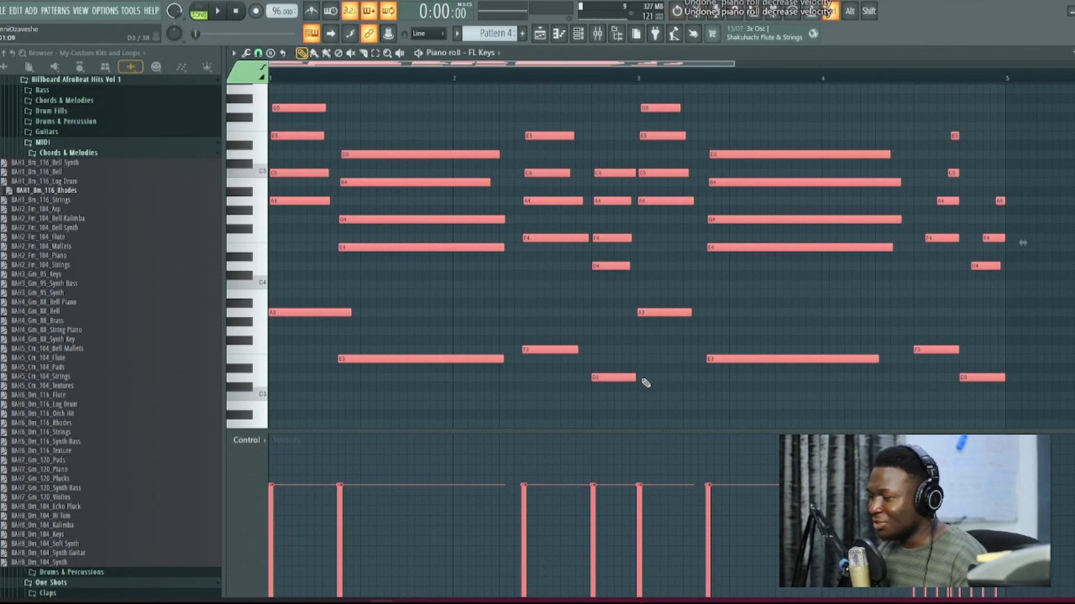
key(ctrl+alt+z)
key(ctrl+alt+z)
key(ctrl+alt+z)
key(ctrl+alt+z)
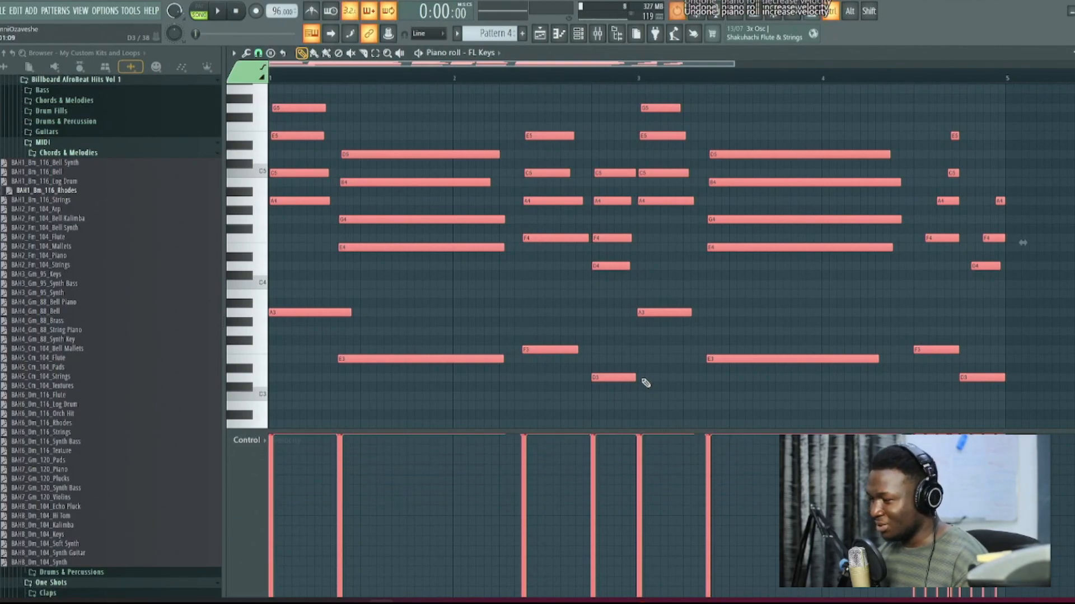
key(ctrl+z)
key(ctrl+z)
key(ctrl+z)
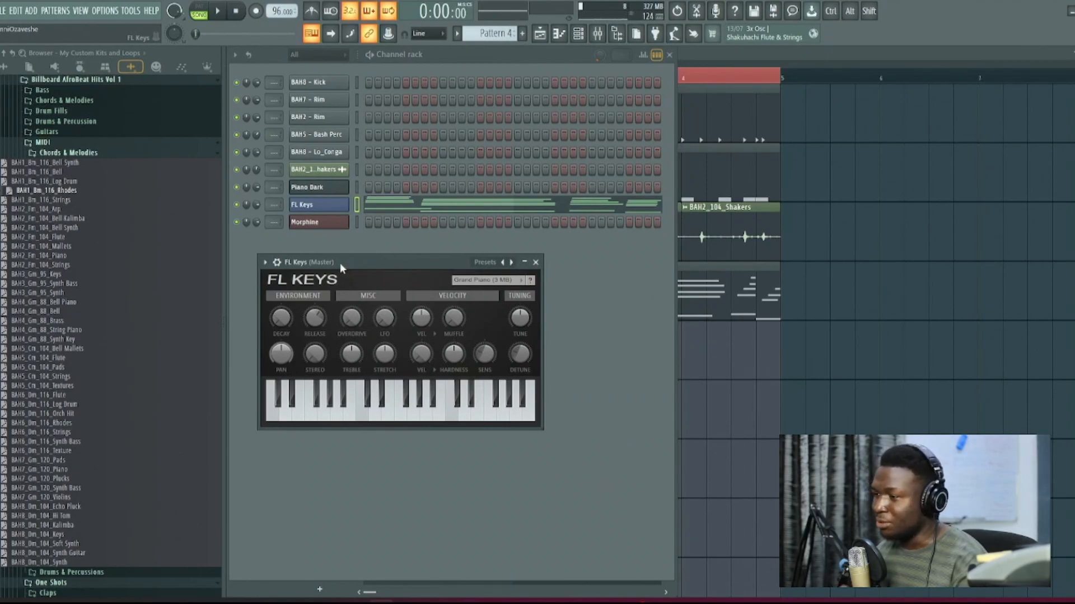
Step: Review the FL Keys instrument and its chord notes, and play the full arrangement in the playlist
drag(344, 261, 360, 264)
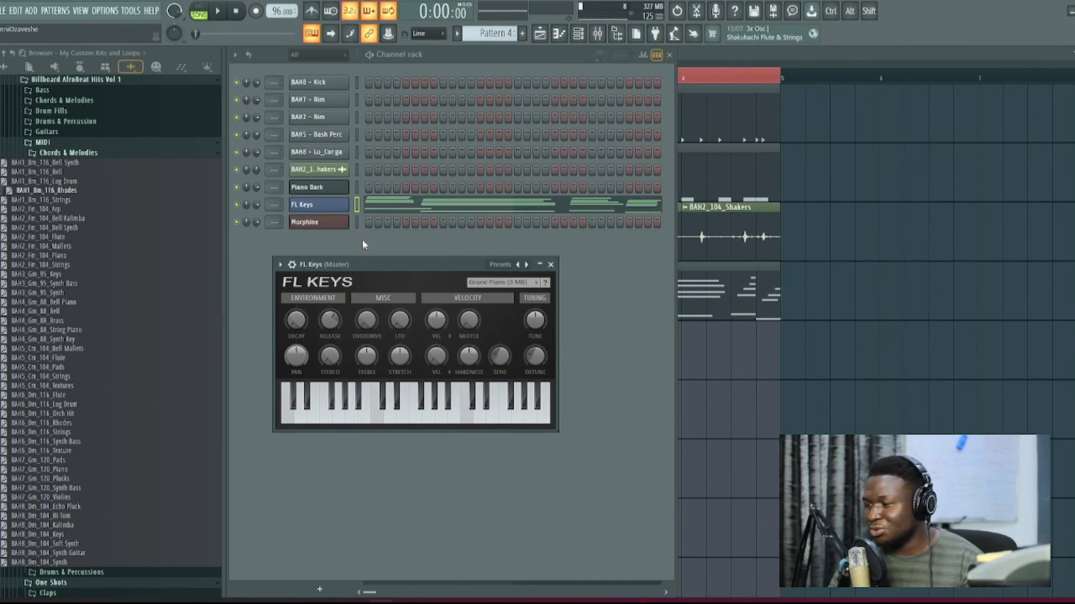
click(389, 206)
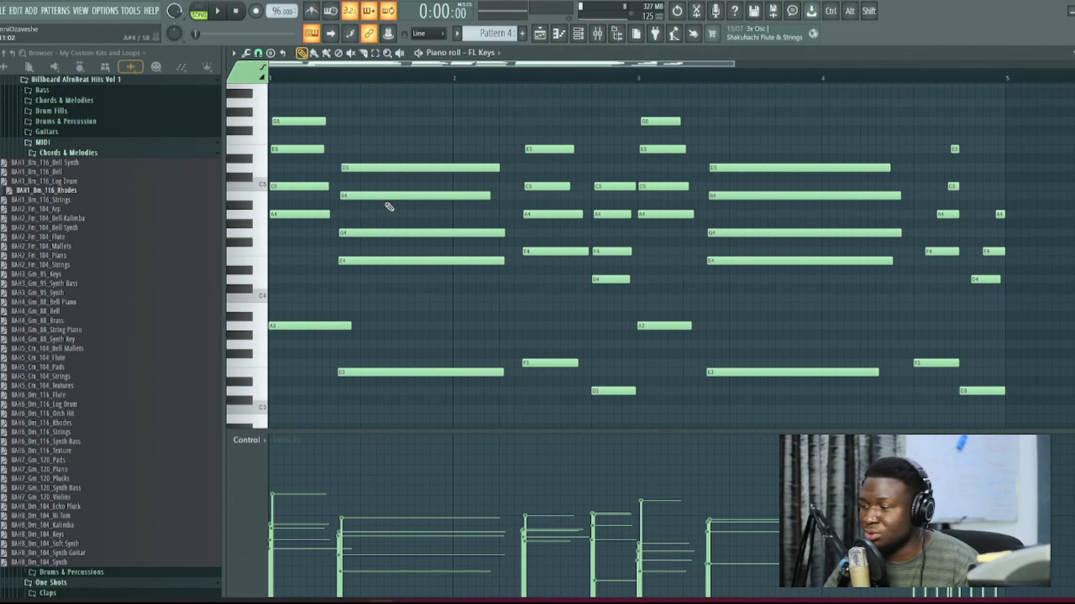
click(541, 34)
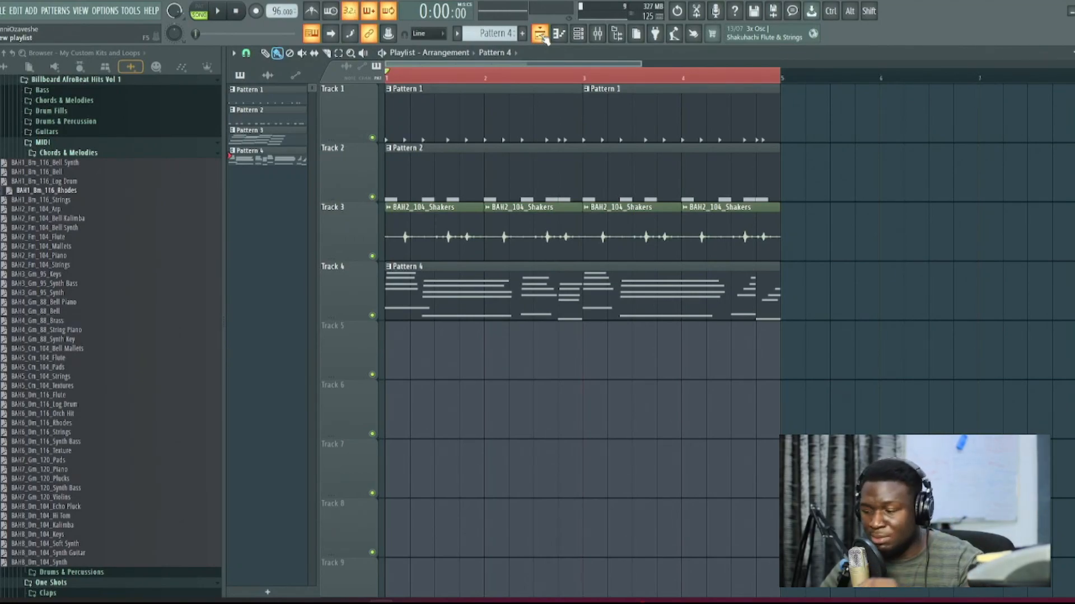
key(space)
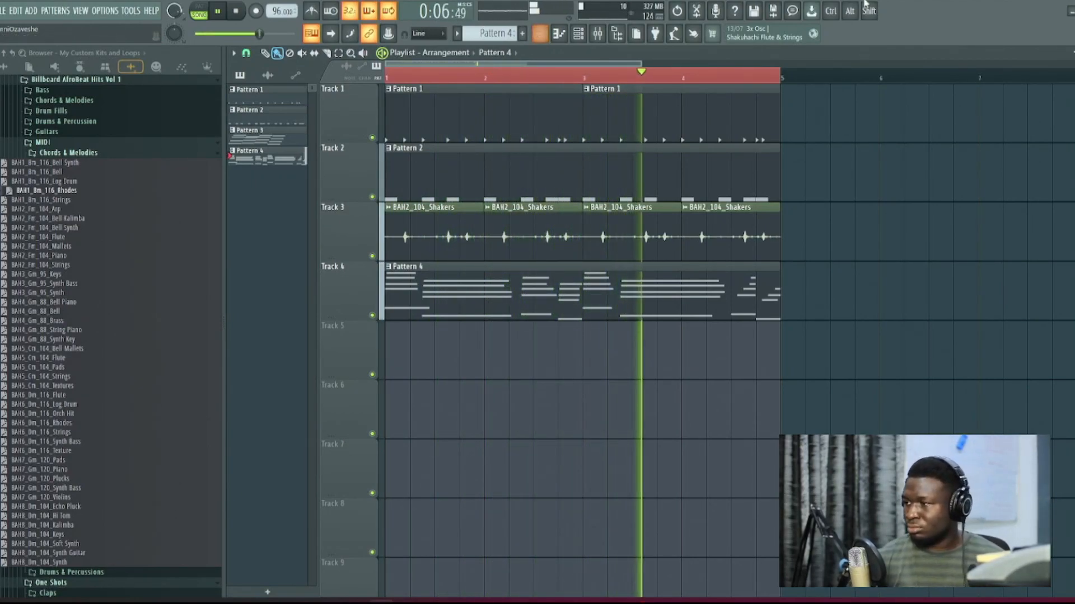
Step: Record a short melody on the Morphine channel in Pattern 4 over the playing loop and open it in the piano roll
click(578, 33)
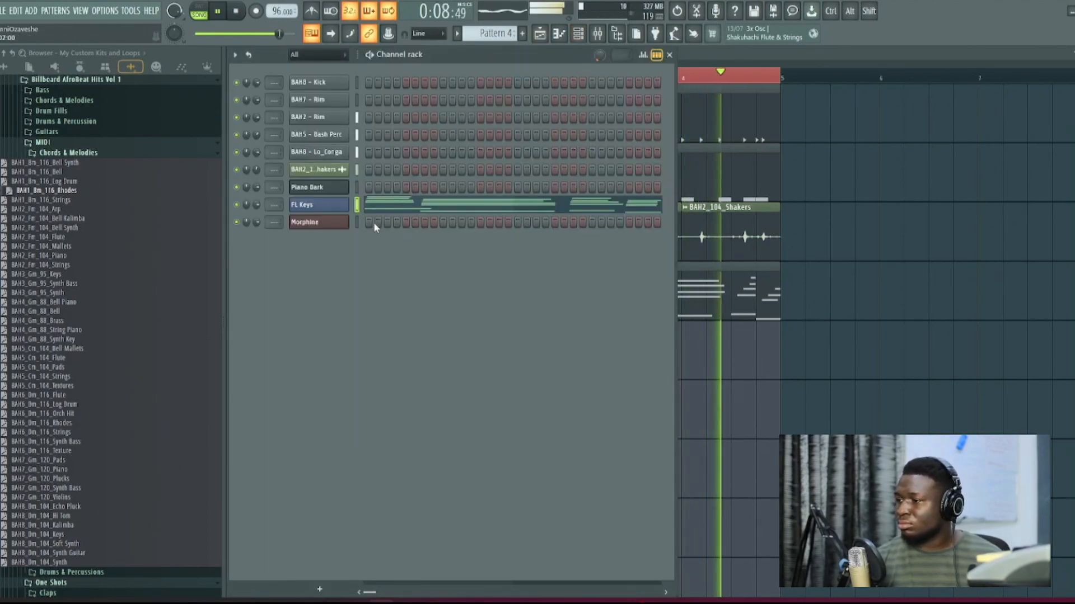
click(357, 223)
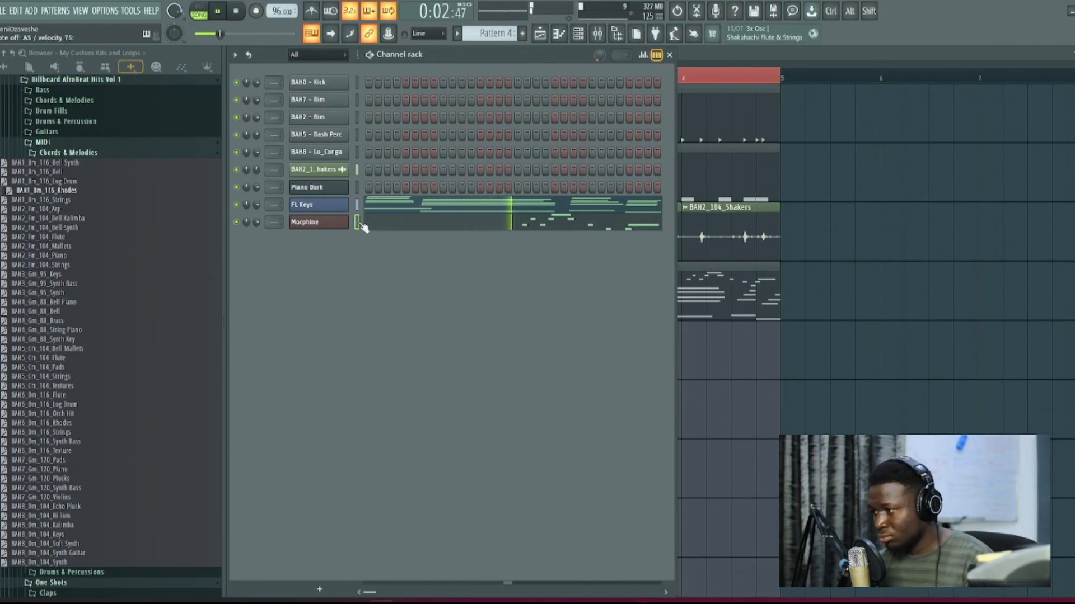
click(384, 226)
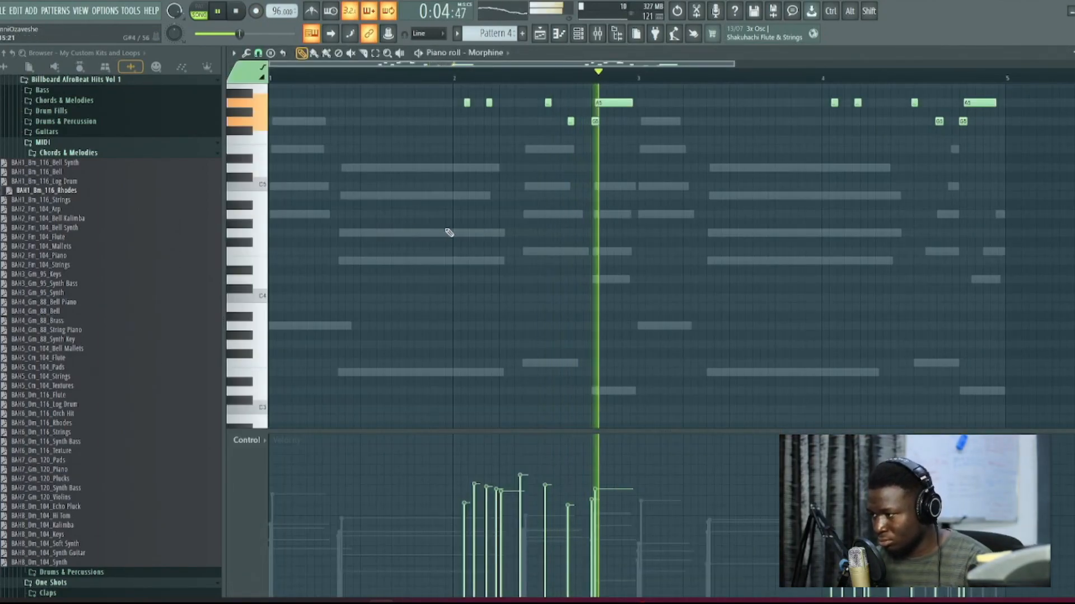
Step: Review the Morphine melody's notes, its placement in the playlist arrangement, and the instruments used in Pattern 4
scroll(473, 233, up, 5)
key(space)
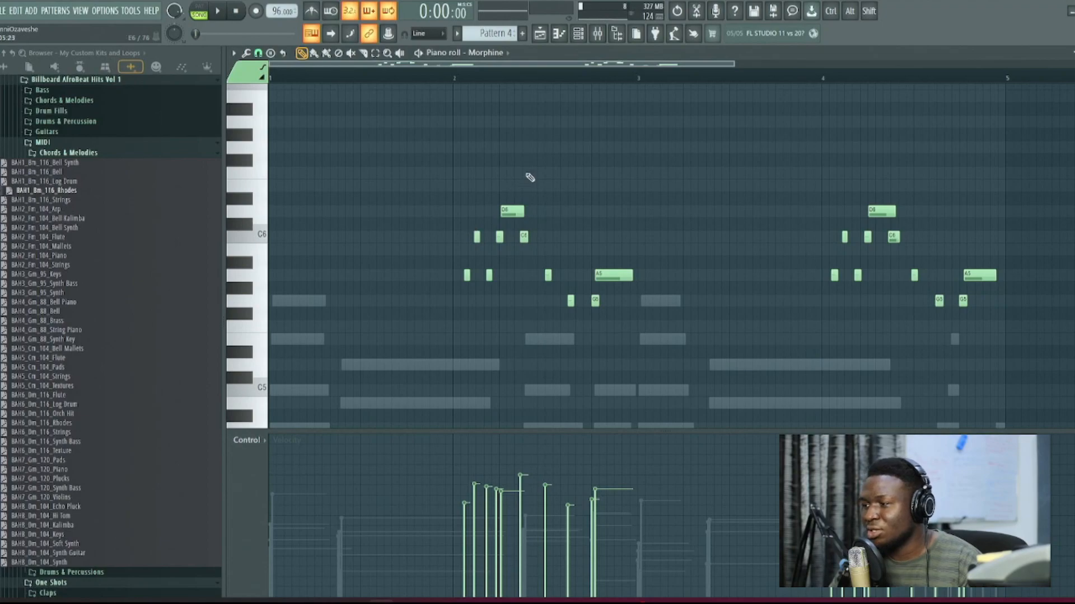
click(543, 41)
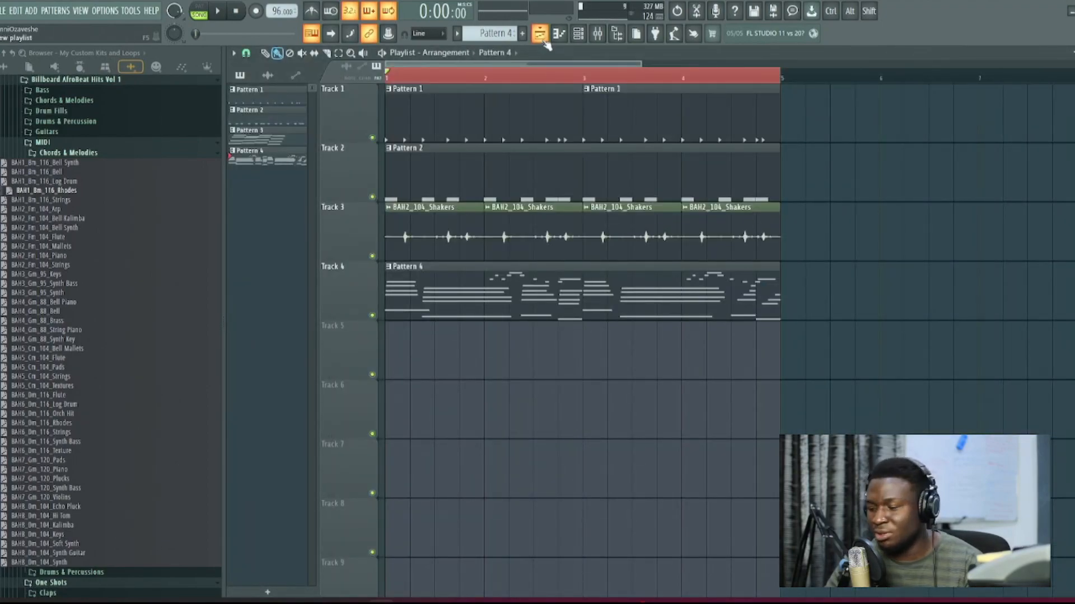
click(578, 33)
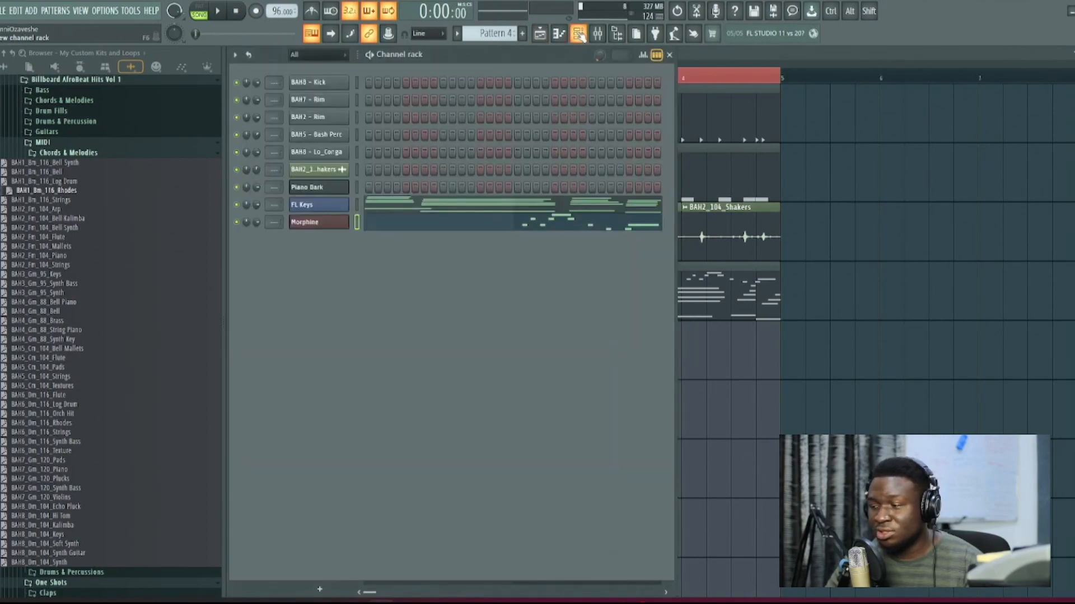
Step: Try the Piano Bright and Phaserbeam Light presets on the Piano Dark FLEX channel and settle on Pan Flute
click(341, 188)
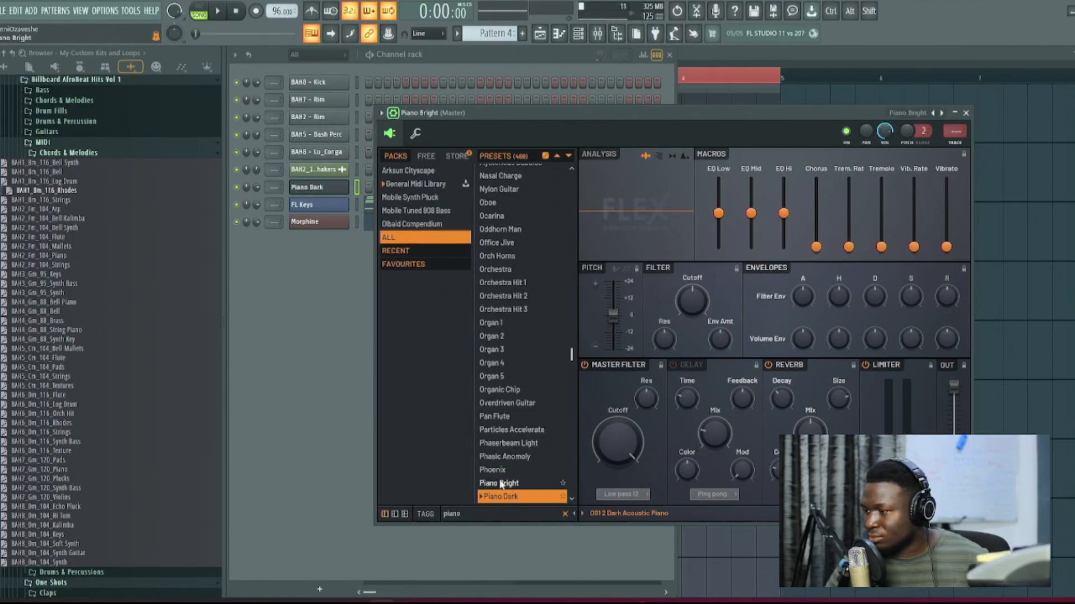
click(501, 484)
click(521, 445)
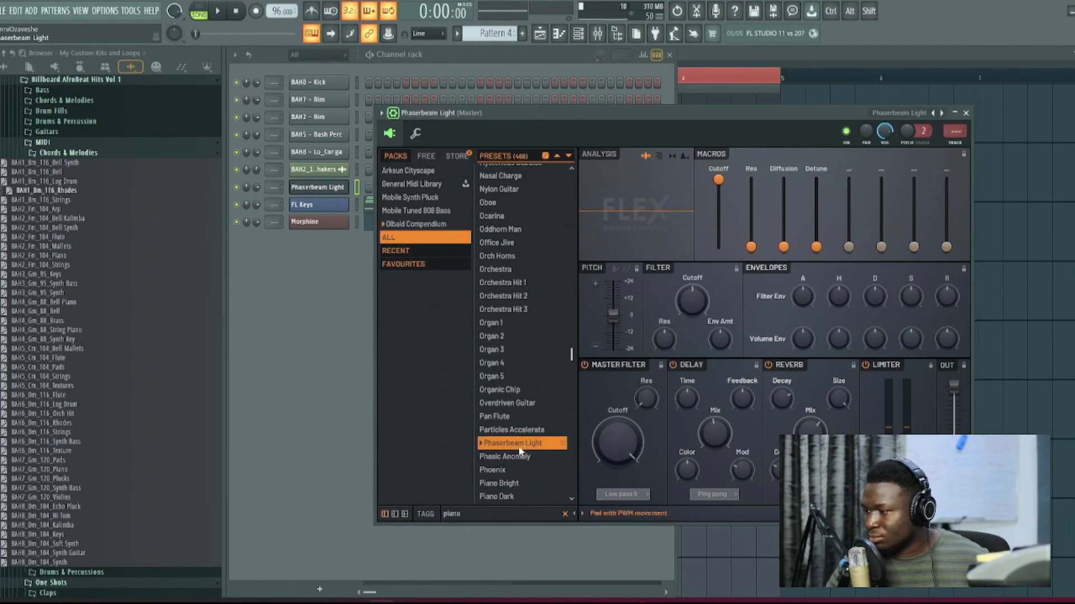
click(525, 421)
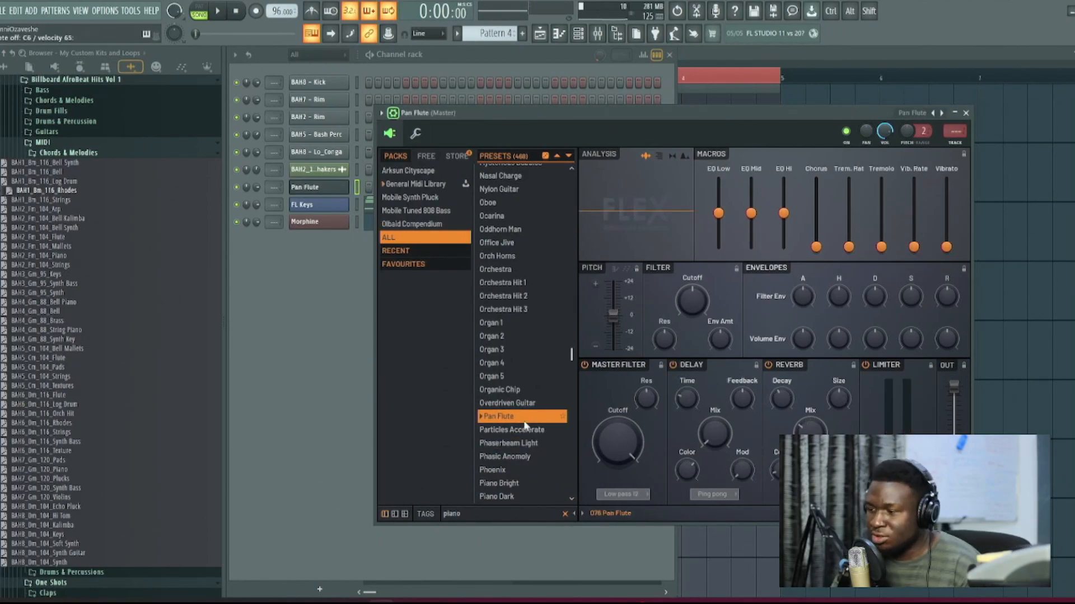
Step: Lower the Morphine channel's volume to 36% and record a Pan Flute melody in Pattern 4 over the playing loop
key(space)
mouse_move(256, 223)
mouse_down()
mouse_move(256, 260)
mouse_move(256, 227)
mouse_up()
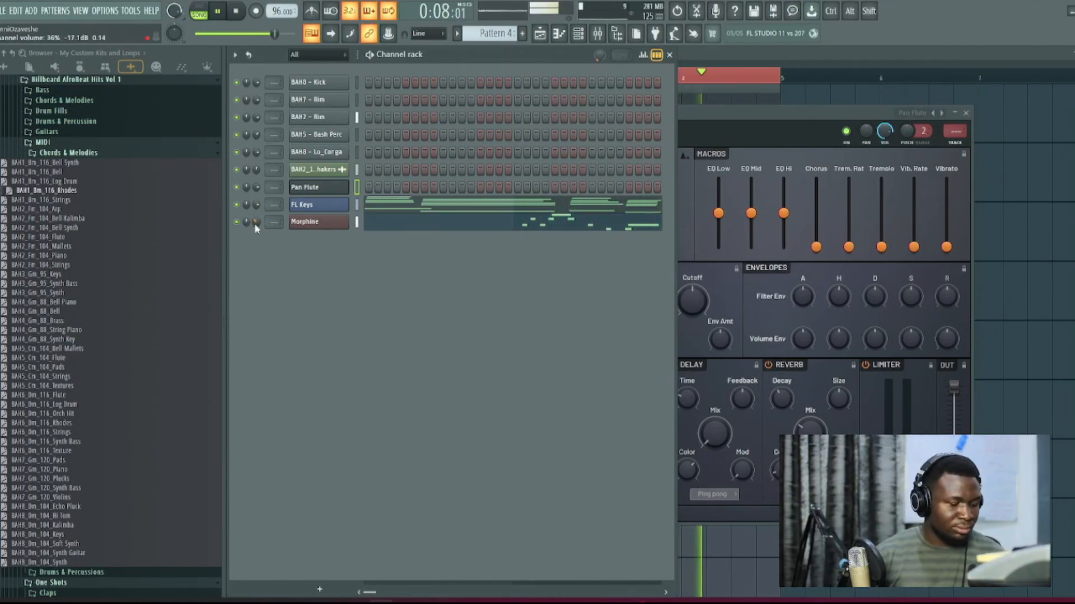
key(l)
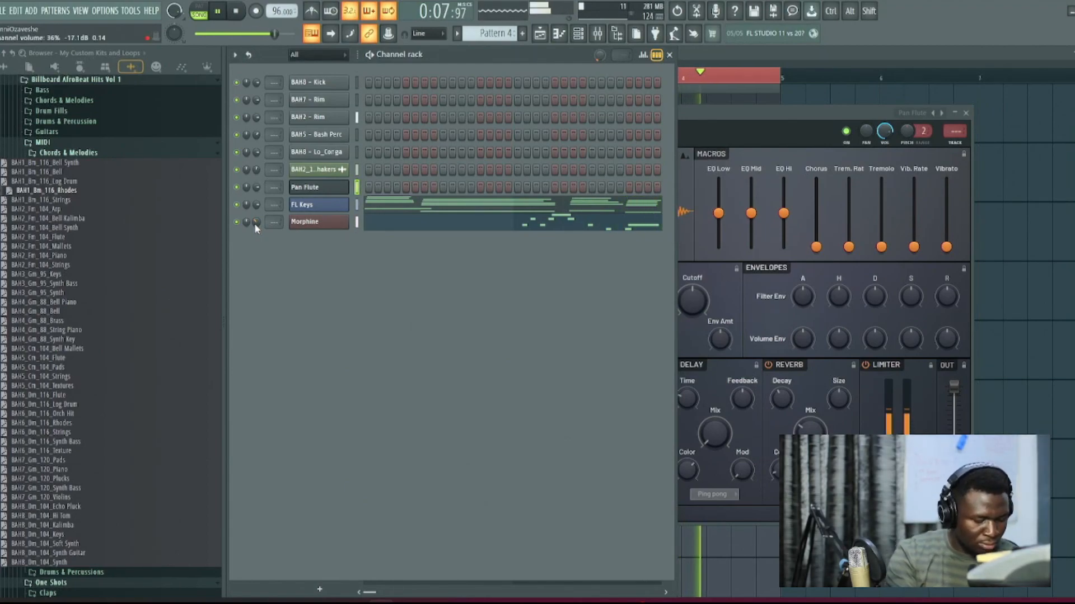
key(r)
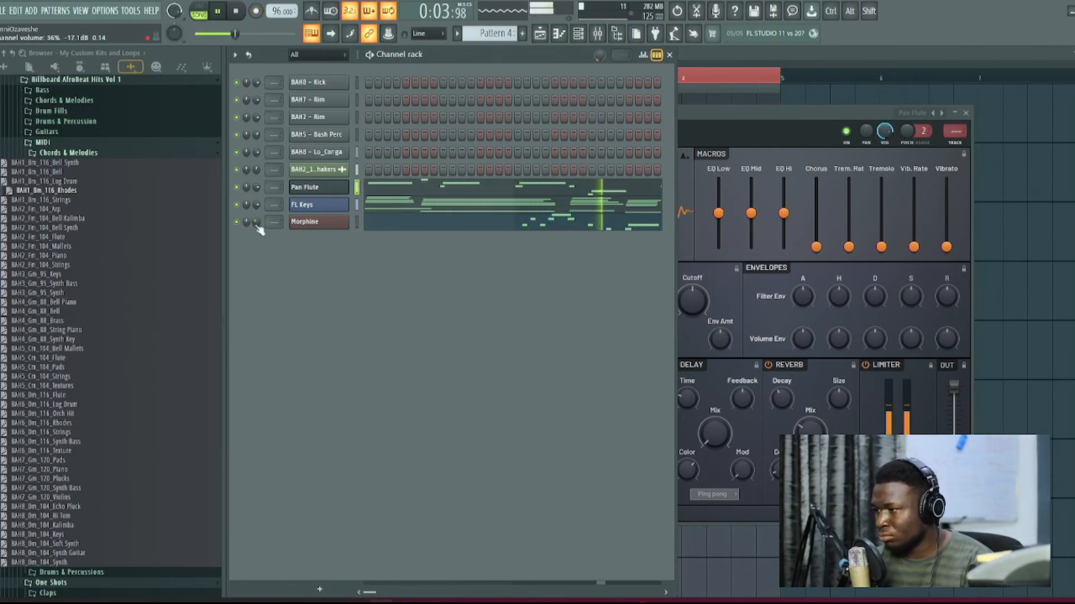
Step: Lower the Pan Flute channel's volume to 33% and add a short C6 grace note at the start of bar 1
drag(257, 188, 257, 210)
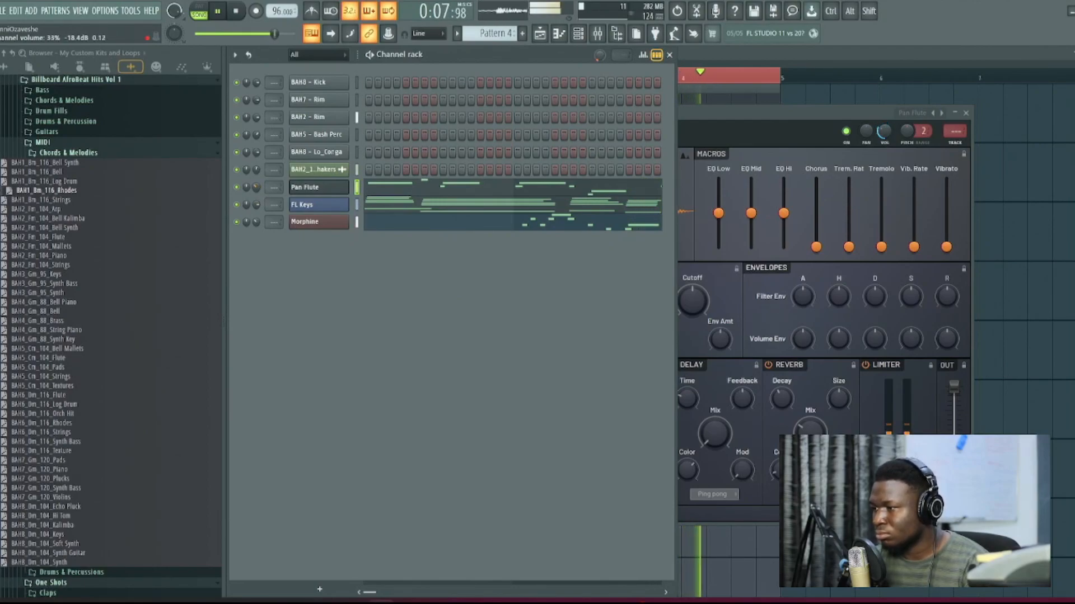
click(378, 186)
key(space)
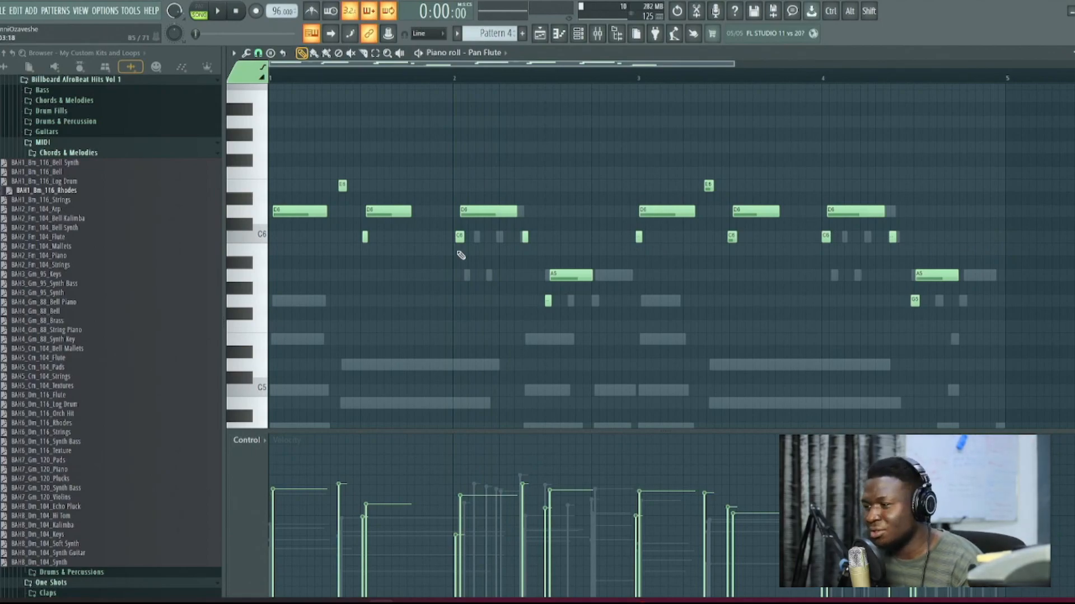
click(364, 236)
click(271, 237)
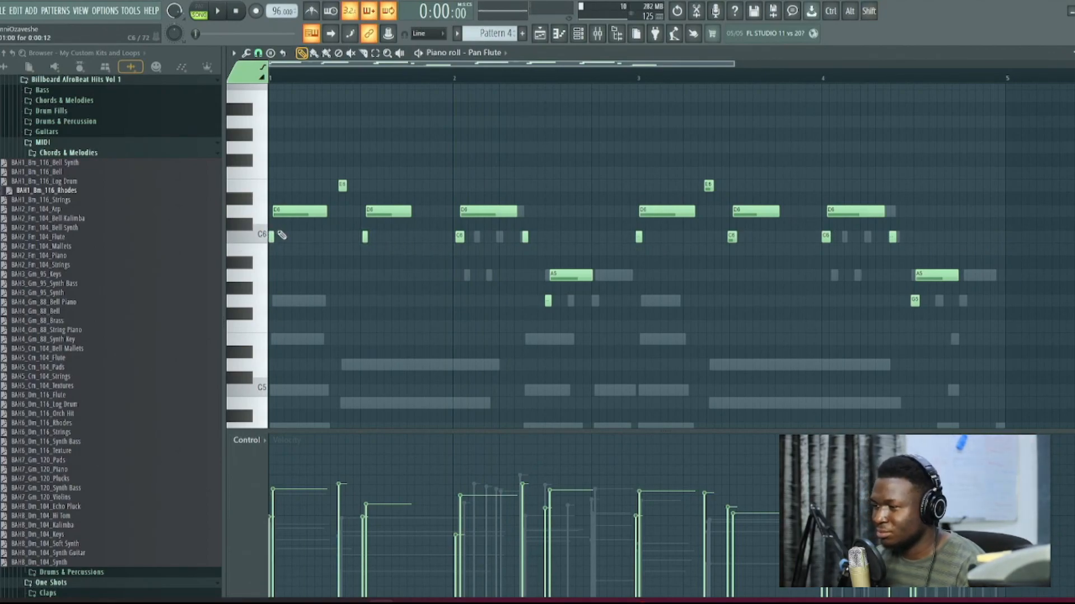
Step: Randomize the timing of only the short Pan Flute notes, excluding the long D6 and A5 notes, and play the result
drag(1040, 131, 181, 385)
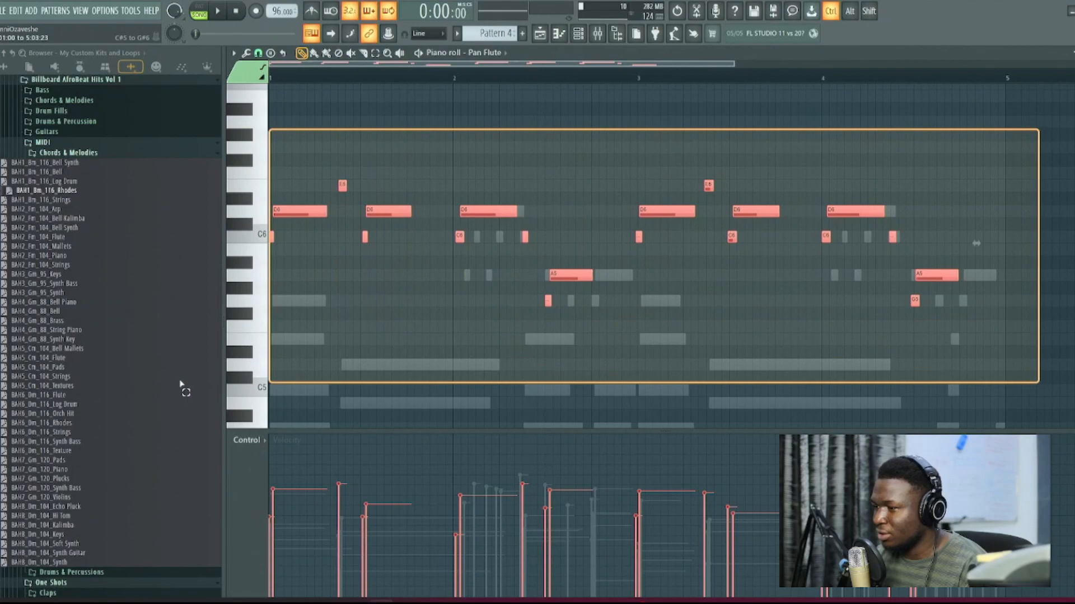
ctrl+shift+click(302, 211)
ctrl+shift+click(375, 212)
ctrl+shift+click(496, 213)
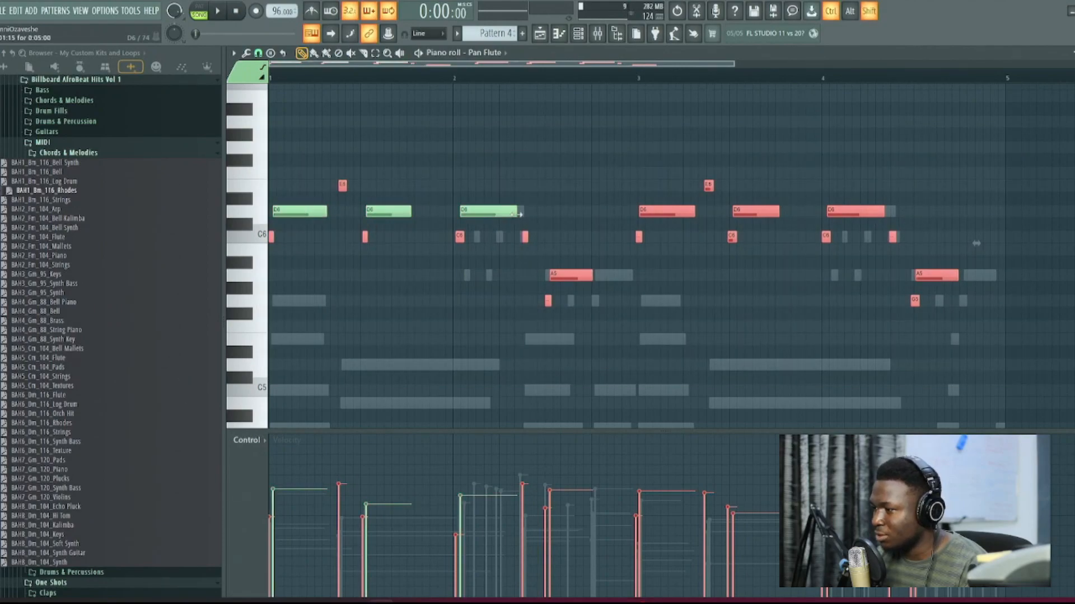
ctrl+shift+click(643, 211)
ctrl+shift+click(740, 212)
ctrl+shift+click(843, 212)
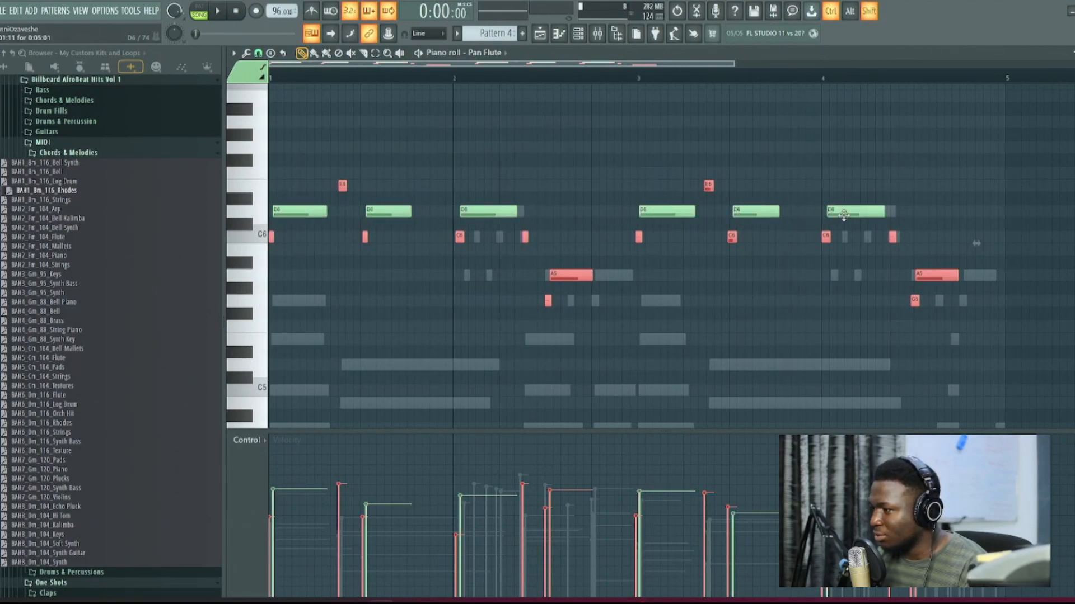
ctrl+shift+click(580, 275)
ctrl+shift+click(931, 272)
key(alt+r)
key(Return)
key(space)
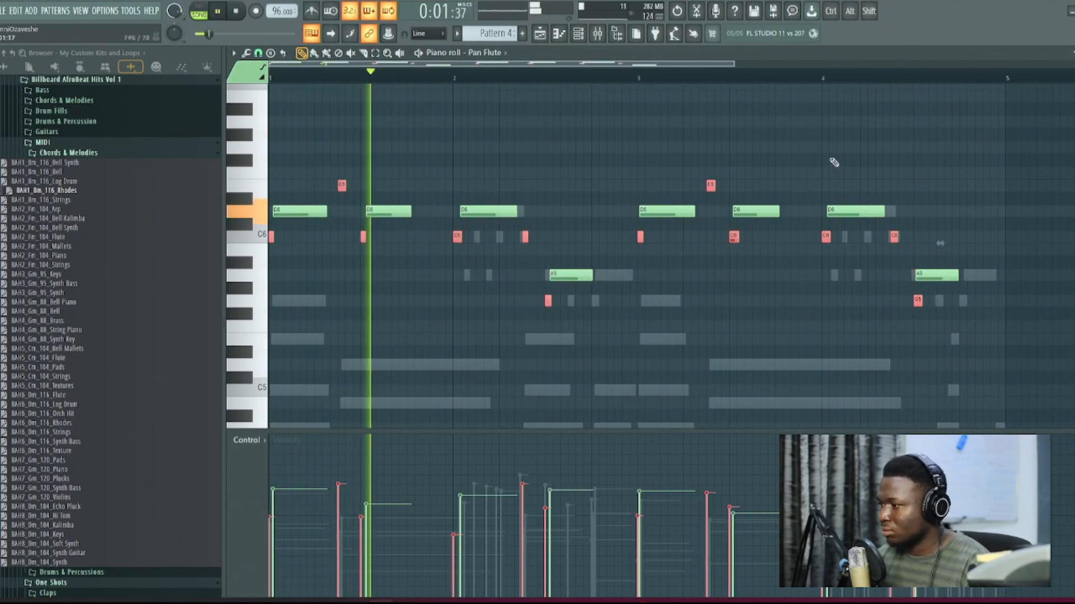
Step: Lower the velocities of all Pan Flute notes together and nudge the long D6 note in bar 2 slightly earlier
key(ctrl+d)
drag(1007, 115, 336, 359)
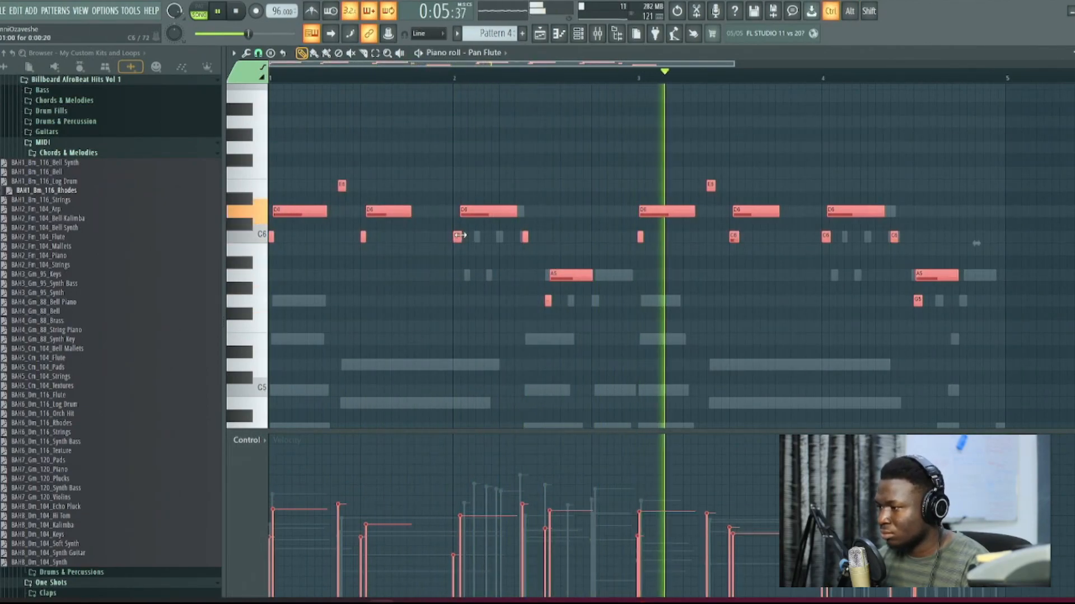
scroll(473, 187, up, 3)
key(ctrl+d)
scroll(473, 185, up, 3)
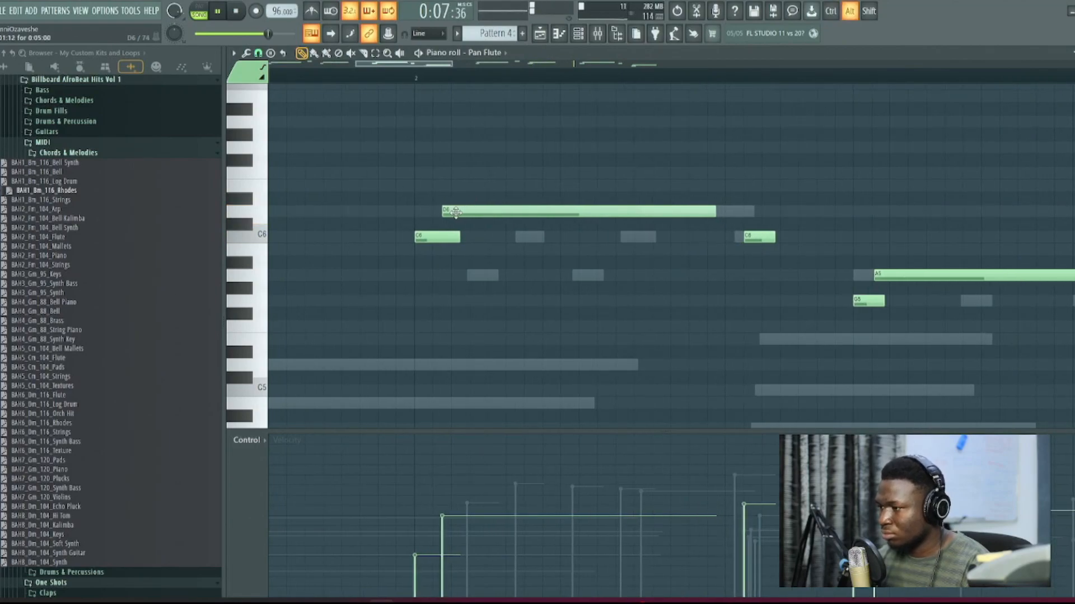
scroll(487, 185, down, 5)
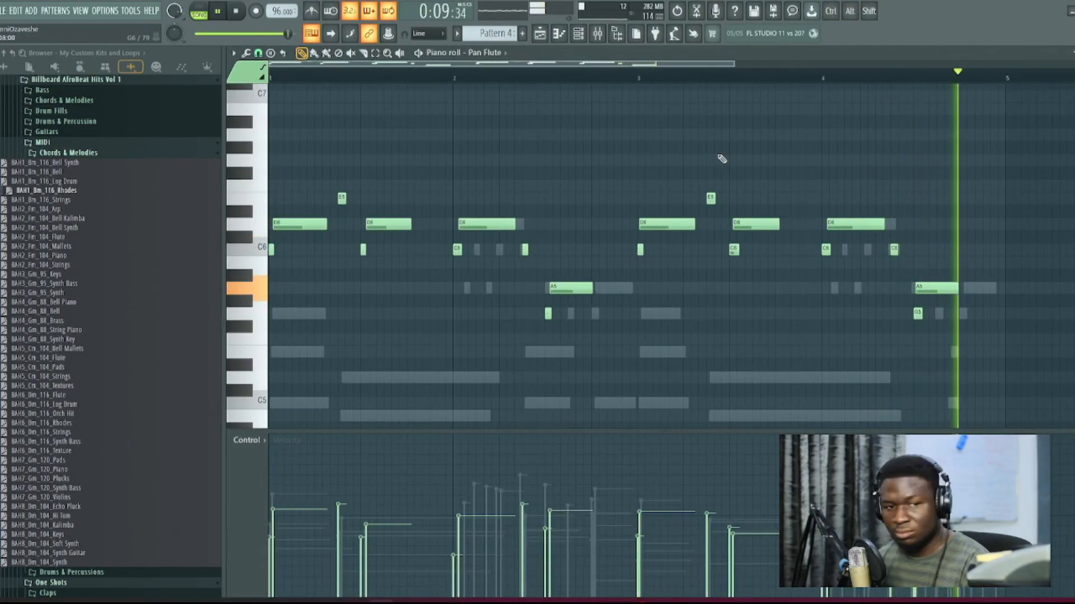
Step: Transpose the Pan Flute melody up one octave and listen to it with the loop
key(ctrl+Up)
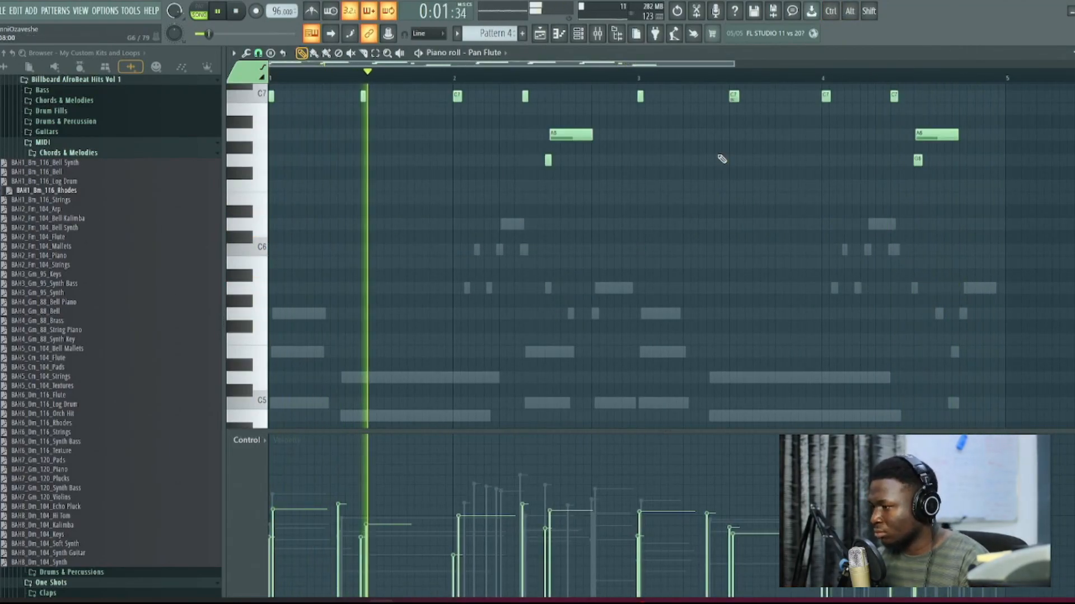
scroll(722, 159, up, 4)
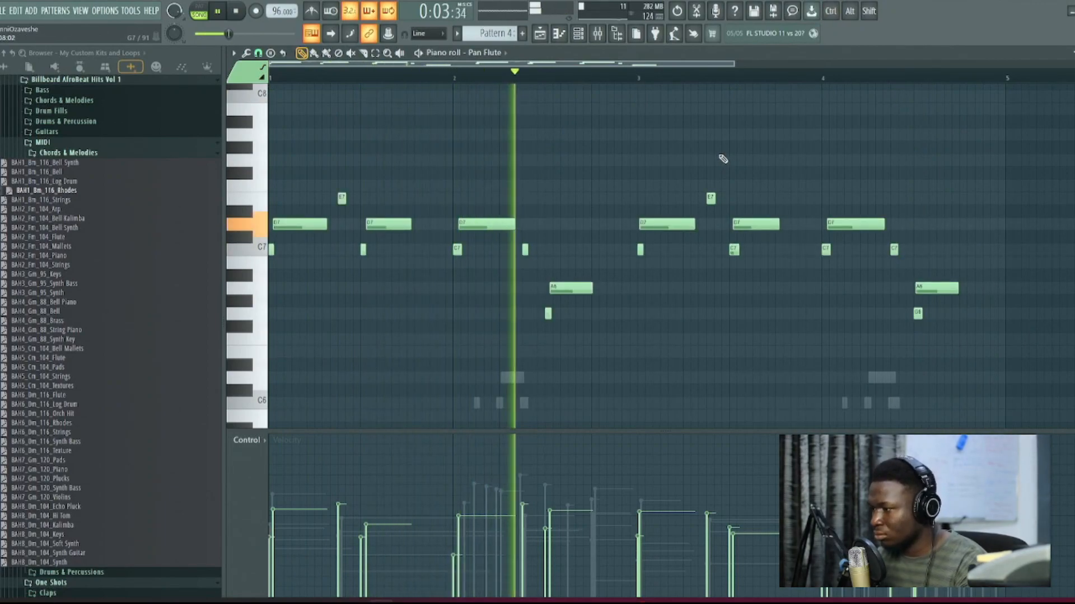
key(Escape)
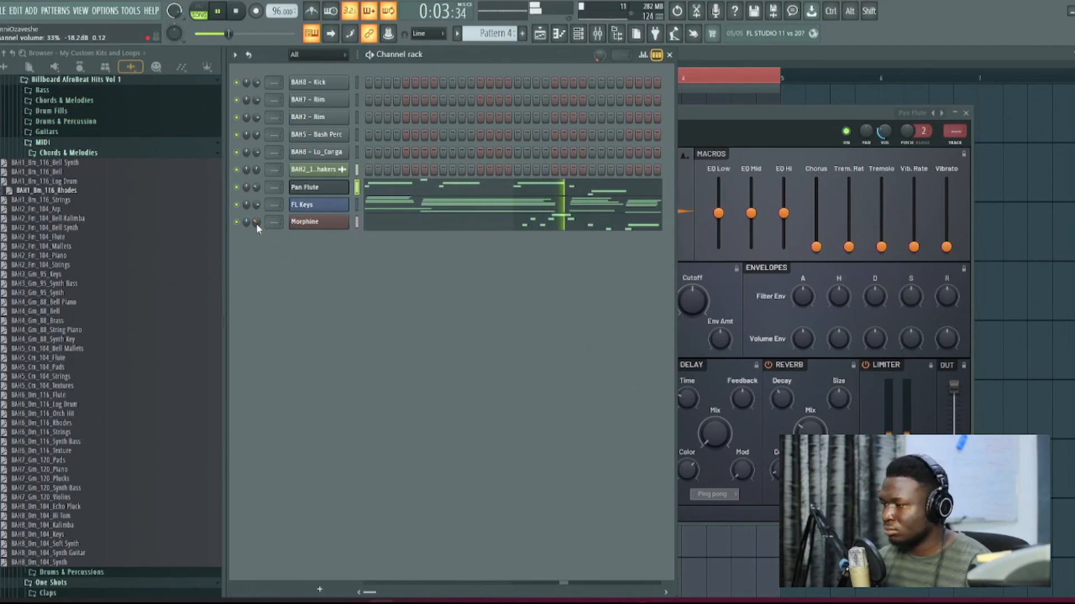
key(space)
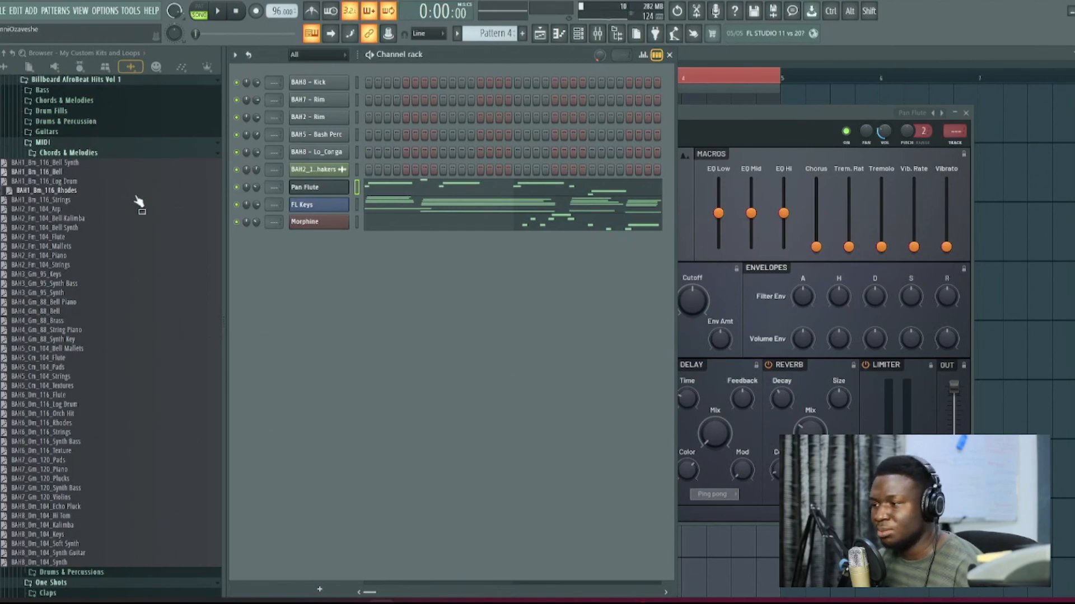
Step: Add an Ample Guitar TC channel from the plugin database, move the flute melody to it in the C5 range, and preview it
click(54, 66)
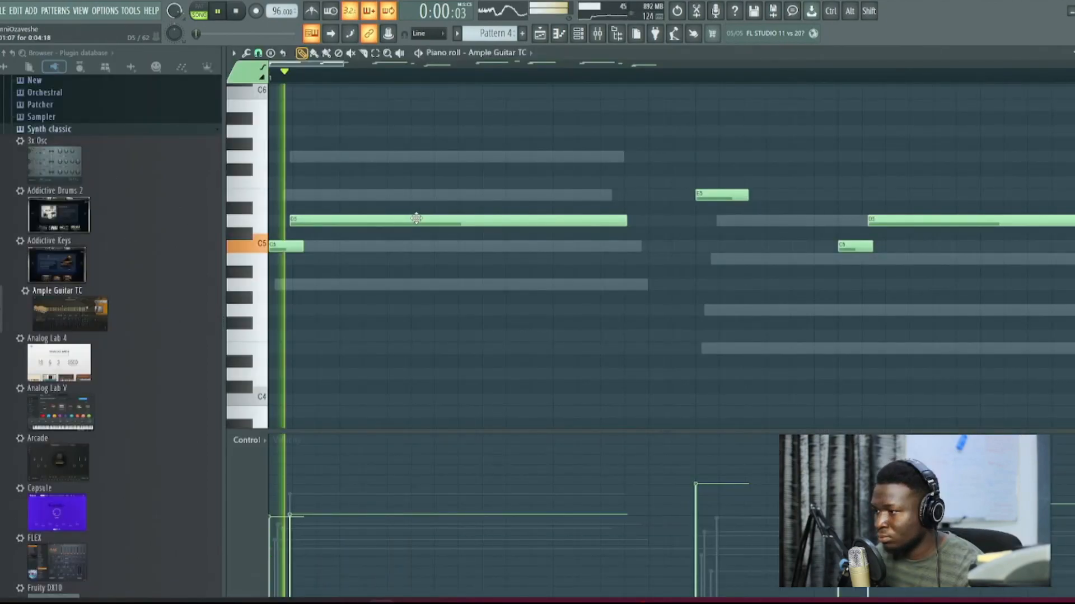
scroll(493, 256, down, 2)
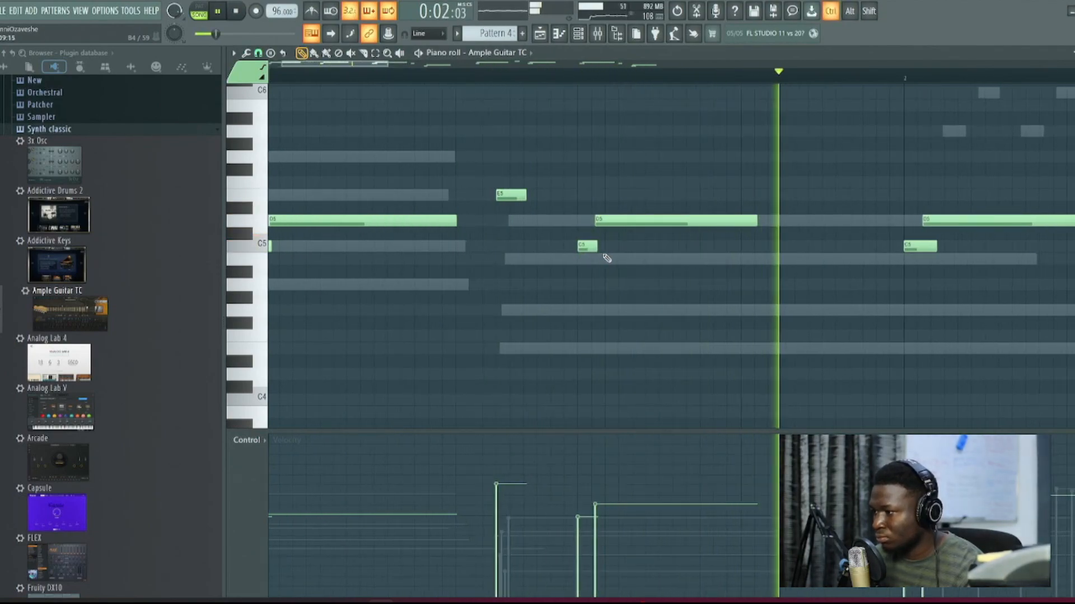
scroll(703, 192, down, 3)
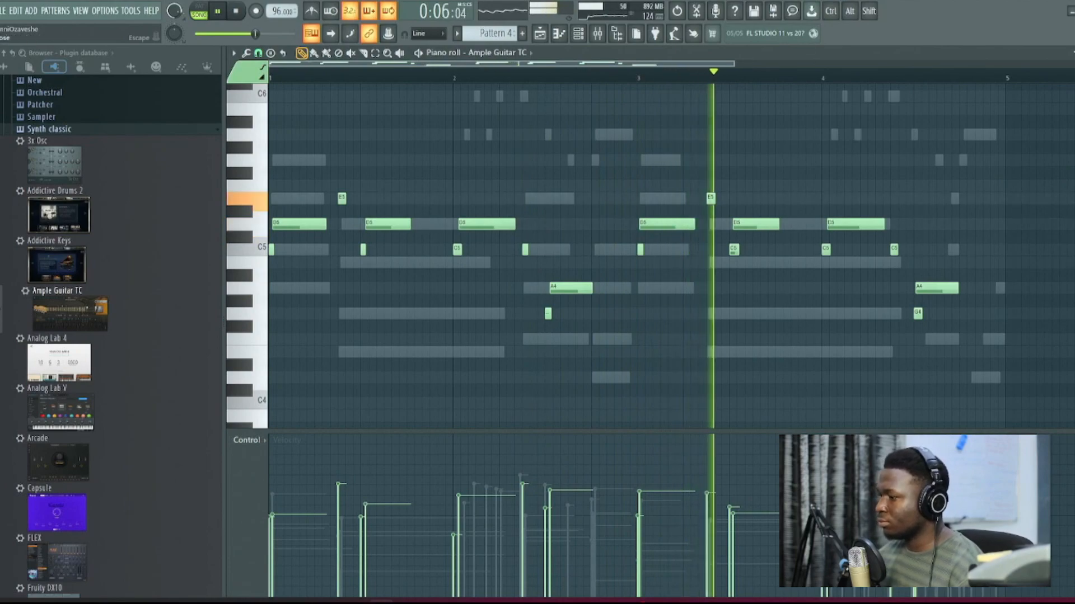
key(Escape)
key(space)
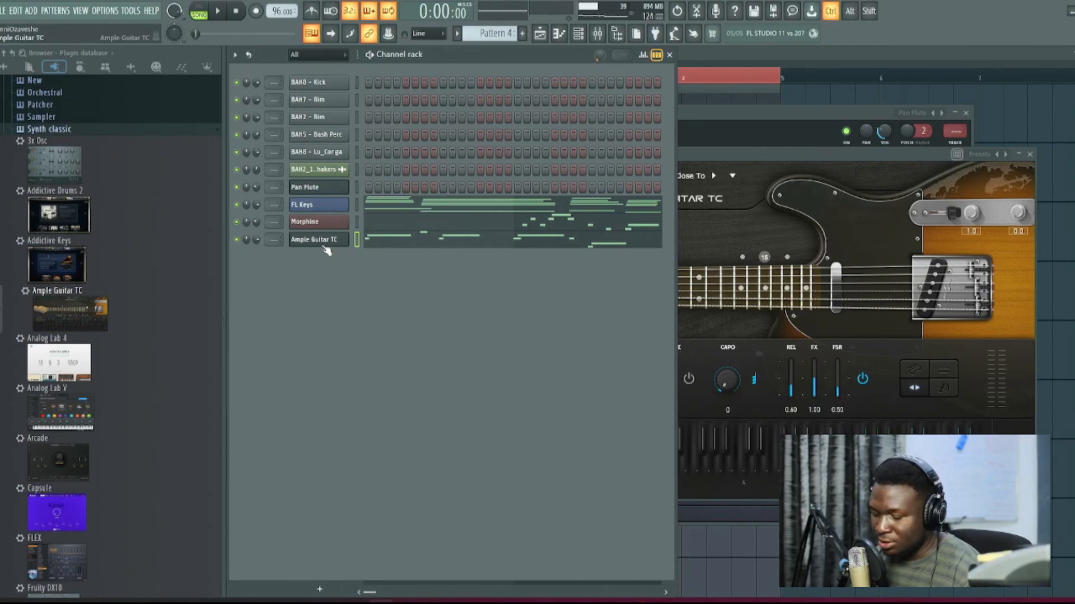
Step: Move the Ample Guitar TC notes into a new Pattern 5 and render and replace that pattern as an audio clip
key(ctrl+x)
key(ctrl+F4)
key(ctrl+v)
click(458, 33)
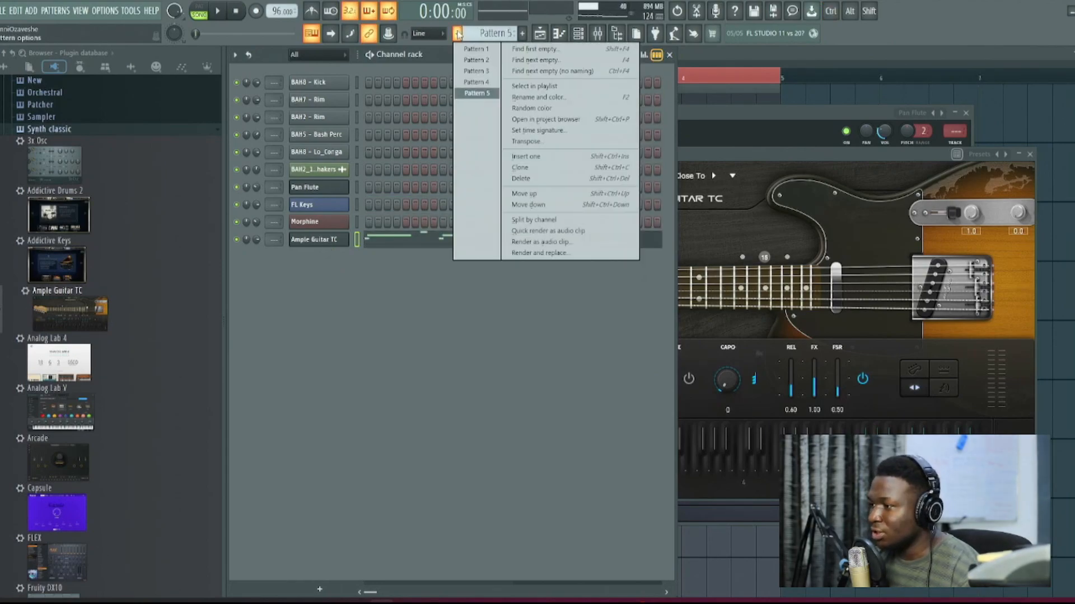
click(539, 252)
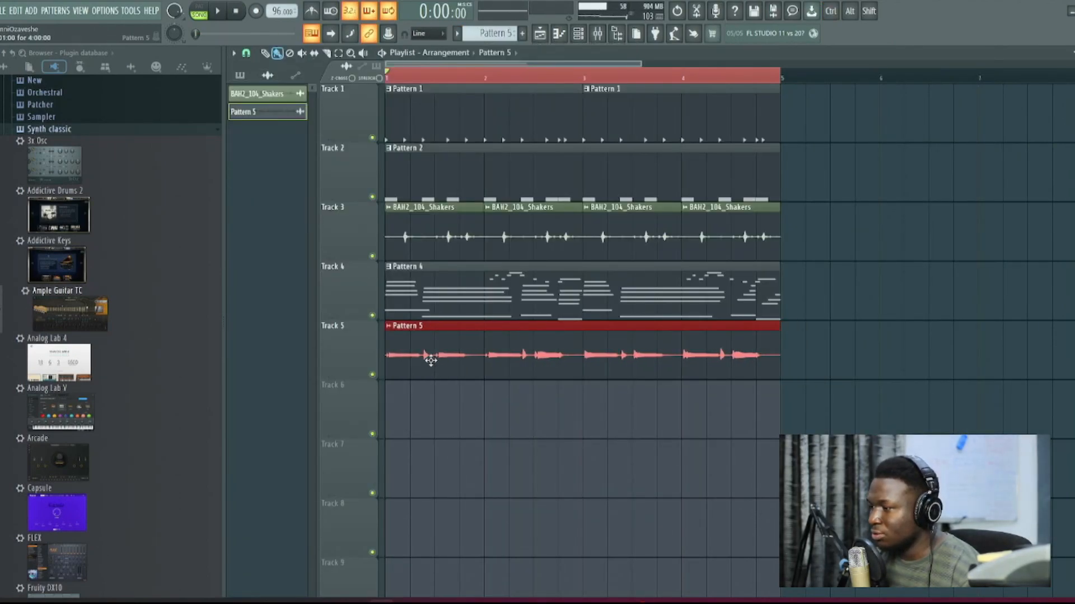
Step: Route the Pattern 5 audio clip to the first mixer insert and load the Hardcore effect in its slot 1
double_click(431, 360)
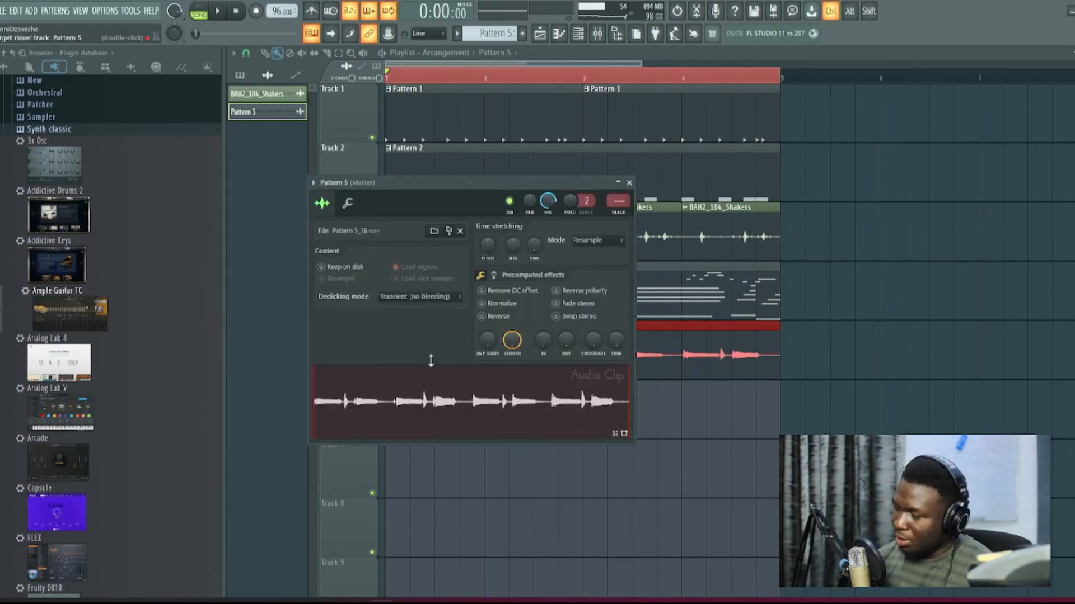
key(F9)
click(1035, 90)
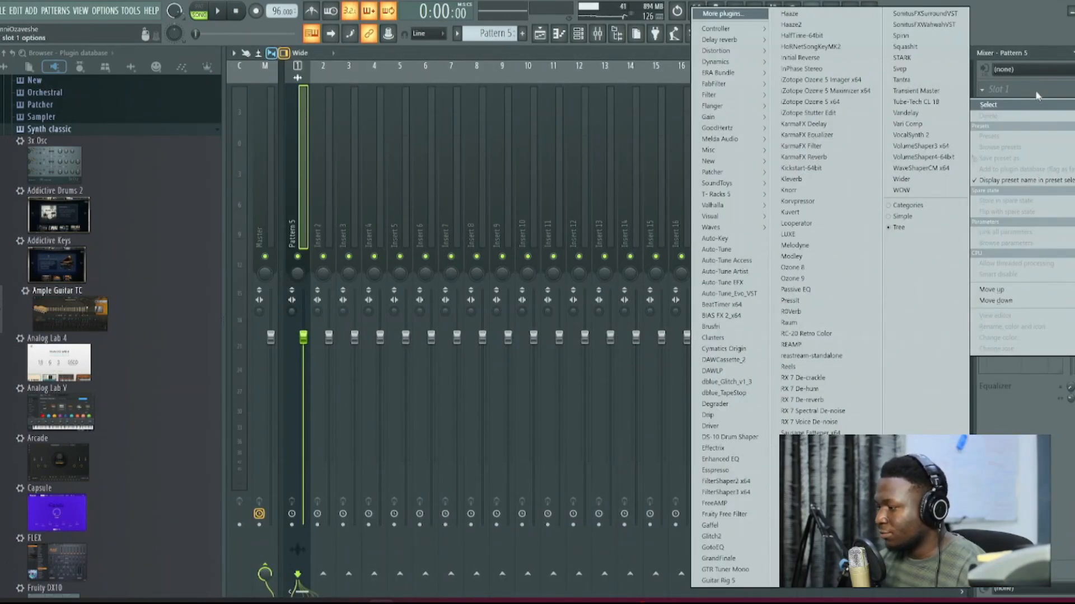
mouse_move(744, 86)
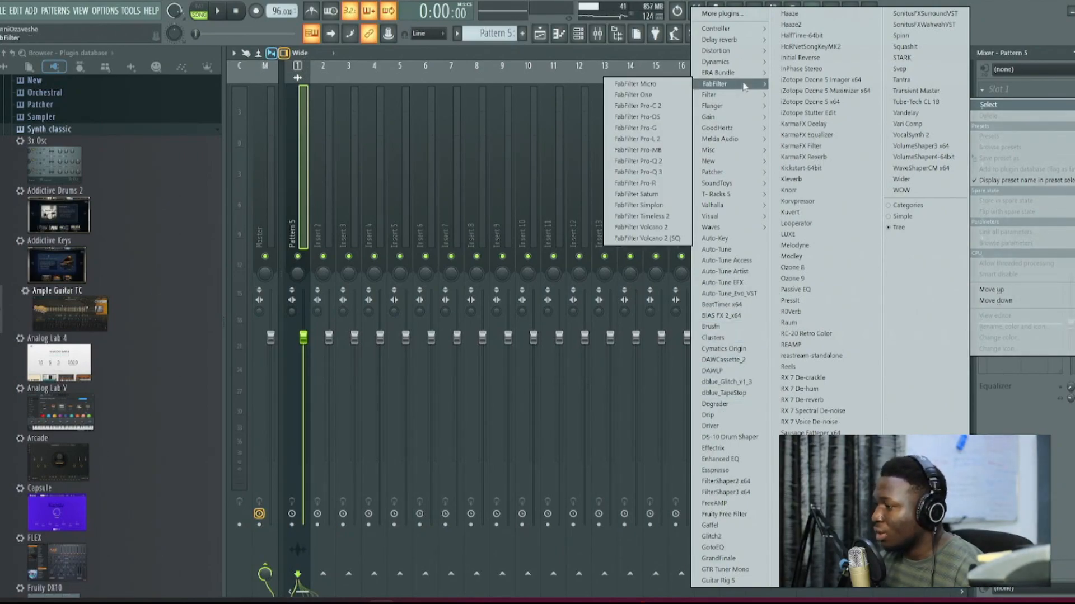
mouse_move(727, 51)
click(638, 95)
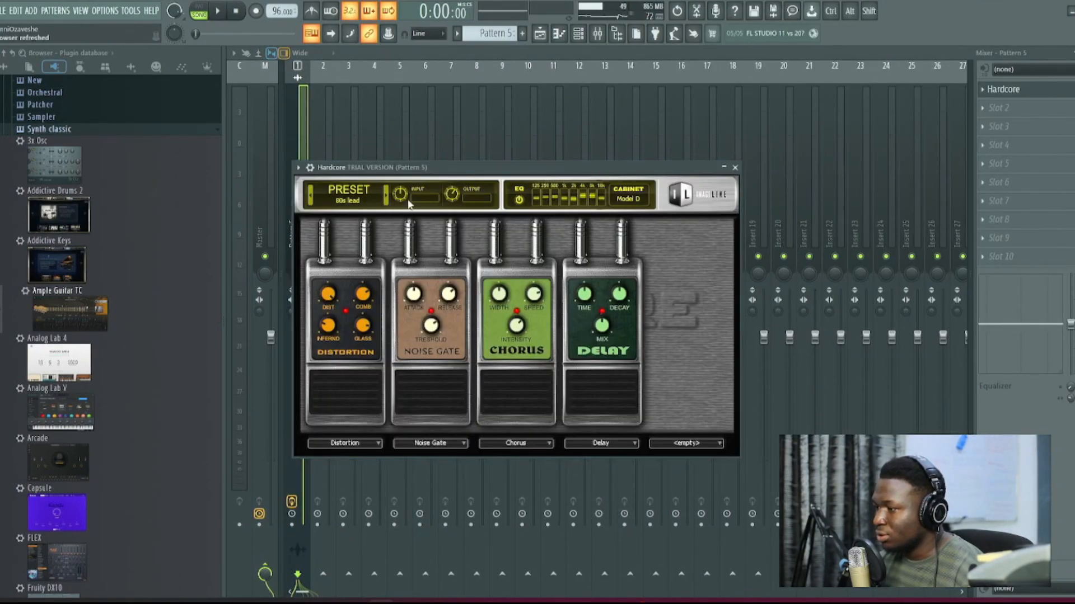
Step: Load Hardcore's Ballad Clean FG preset from the presets library and play the arrangement
click(350, 202)
click(559, 305)
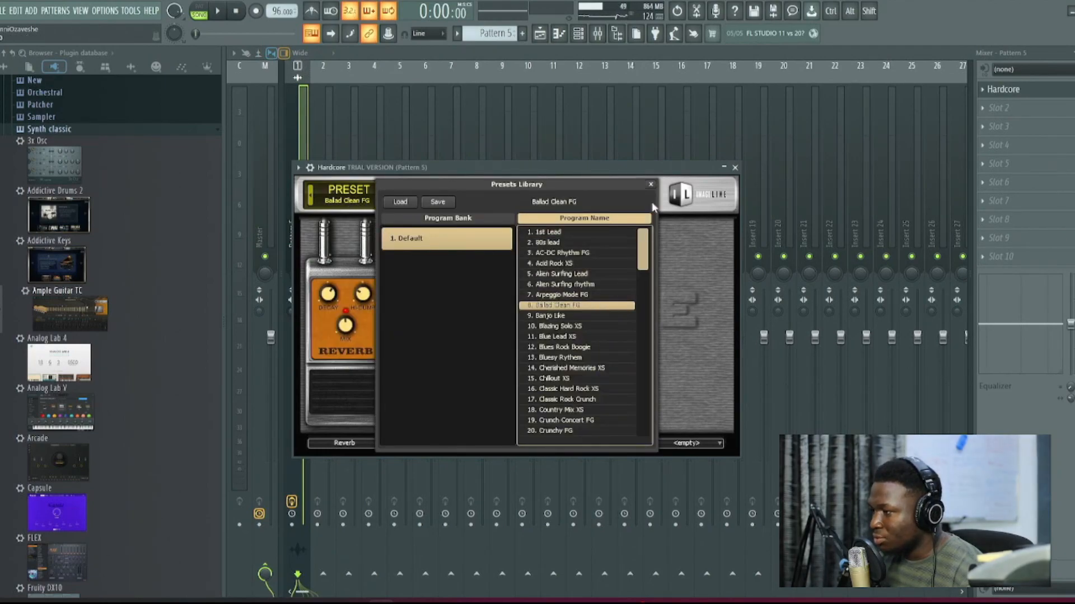
key(space)
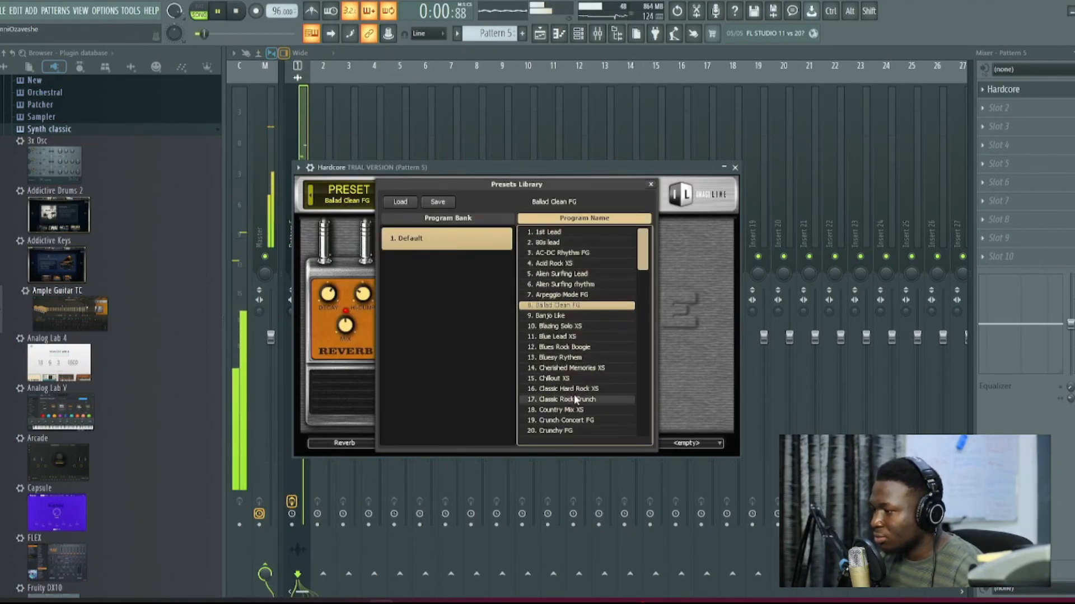
Step: Switch Hardcore to the Country Mix XS preset and stop playback
click(581, 380)
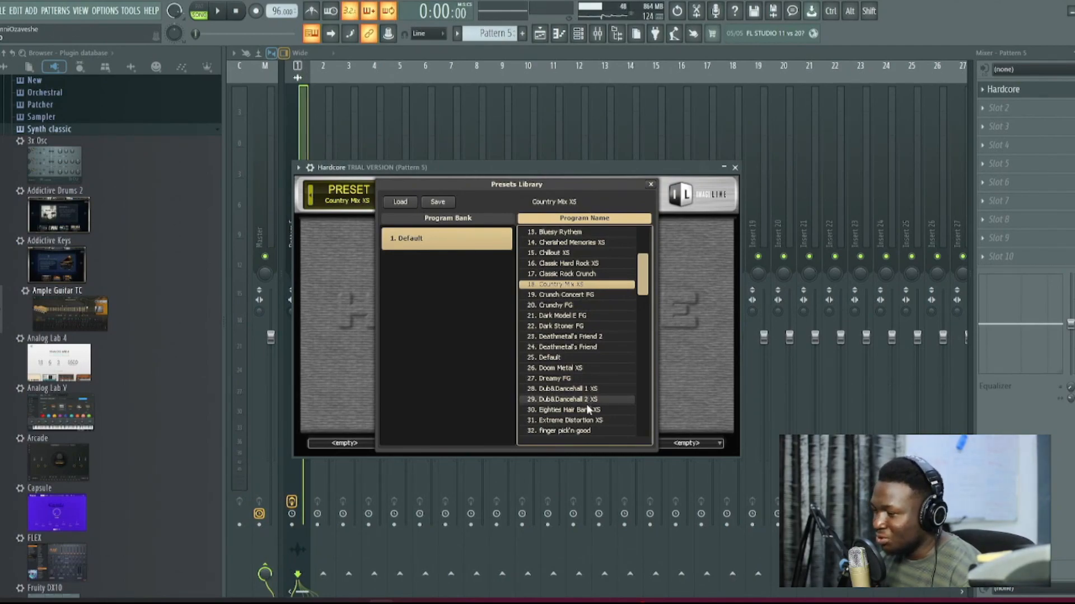
scroll(587, 406, down, 5)
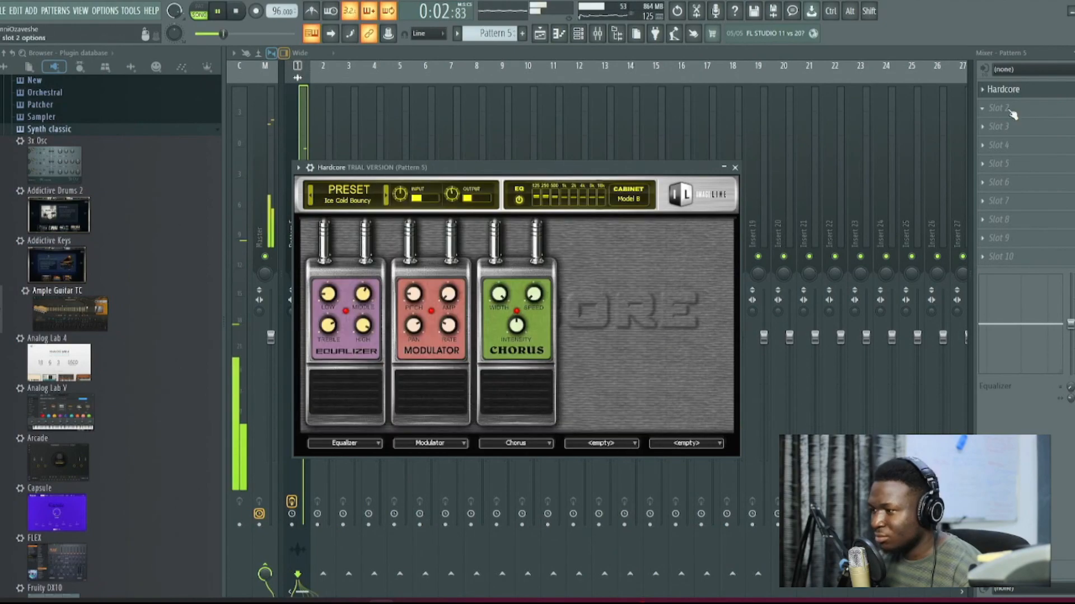
key(space)
Step: Load SonitusFXDelayVST in slot 2 of the Pattern 5 insert and choose a different delay factor
click(1010, 112)
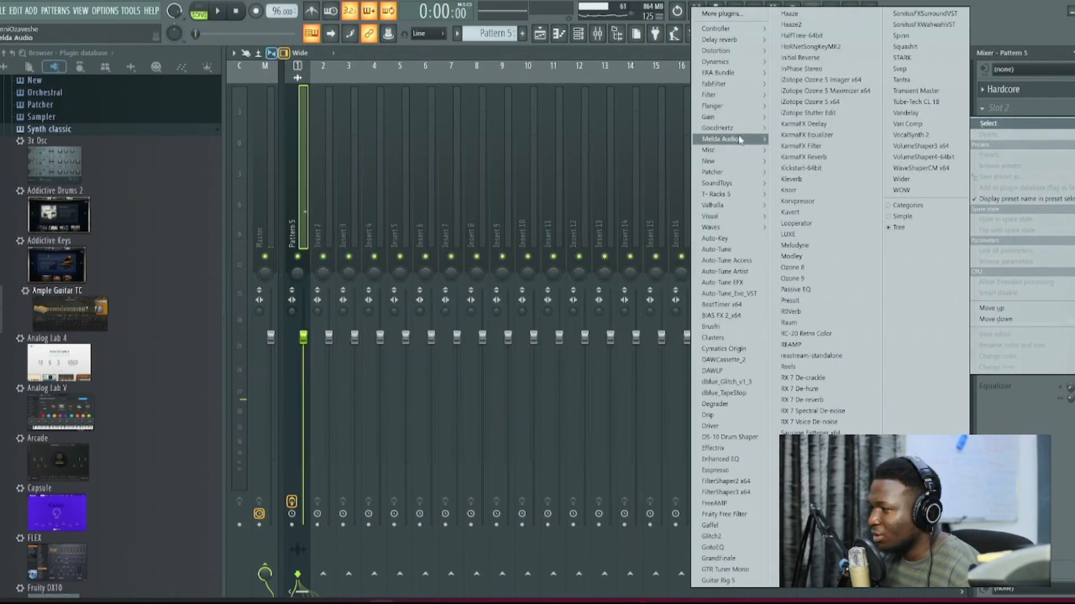
click(806, 514)
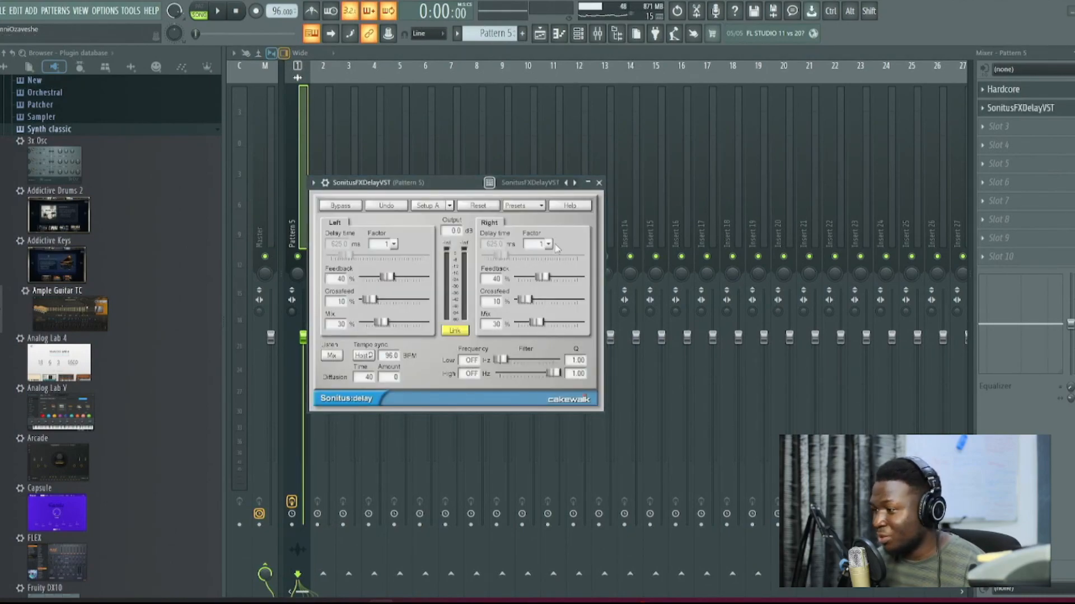
click(549, 245)
click(554, 435)
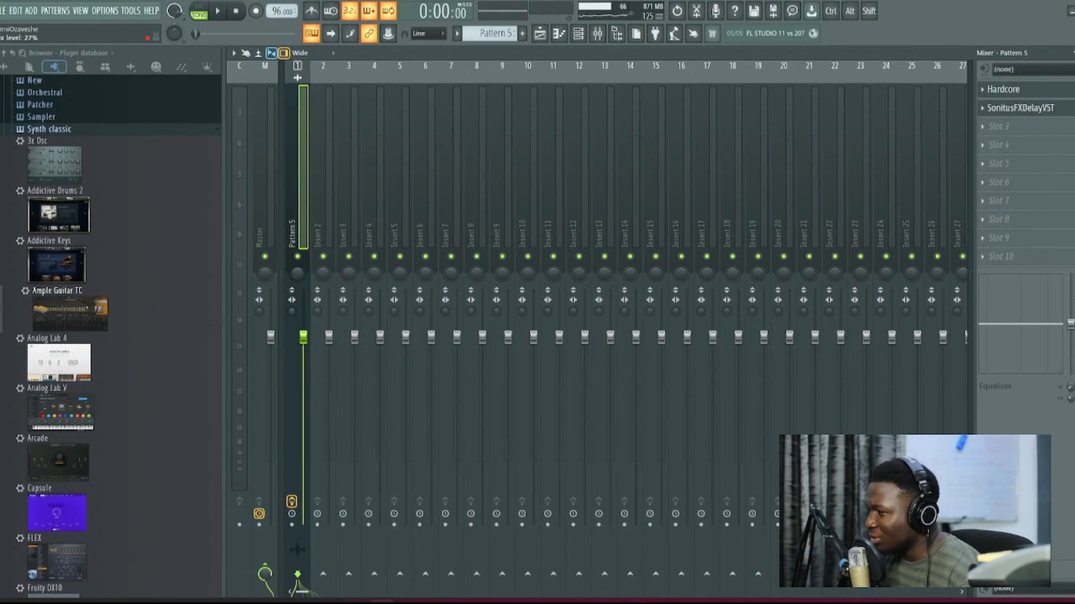
Step: Load Fruity Reeverb 2 in slot 3 of the Pattern 5 insert
click(1010, 129)
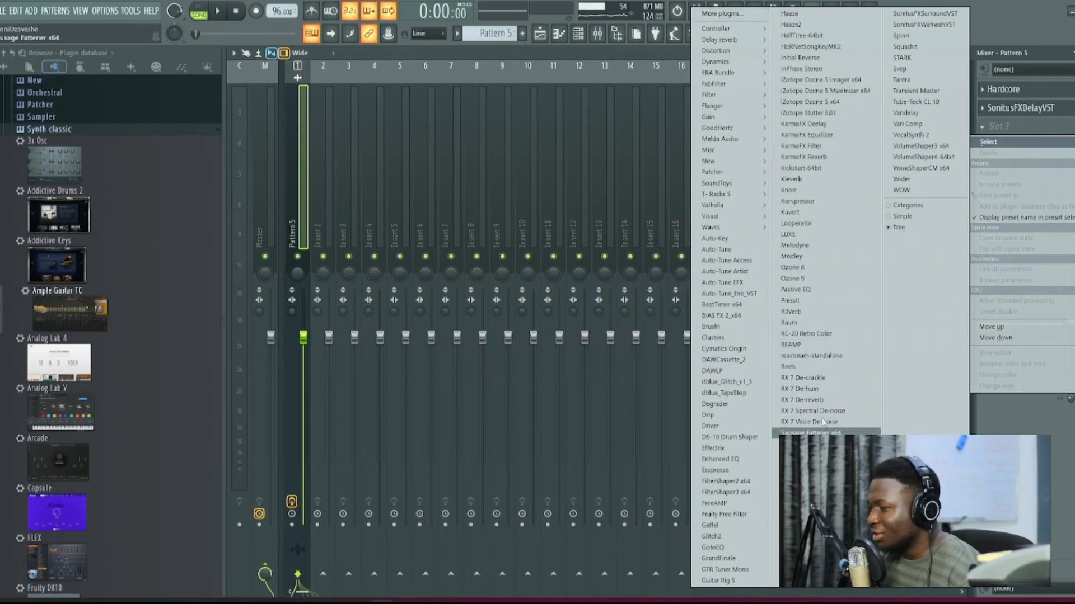
mouse_move(731, 205)
mouse_move(717, 39)
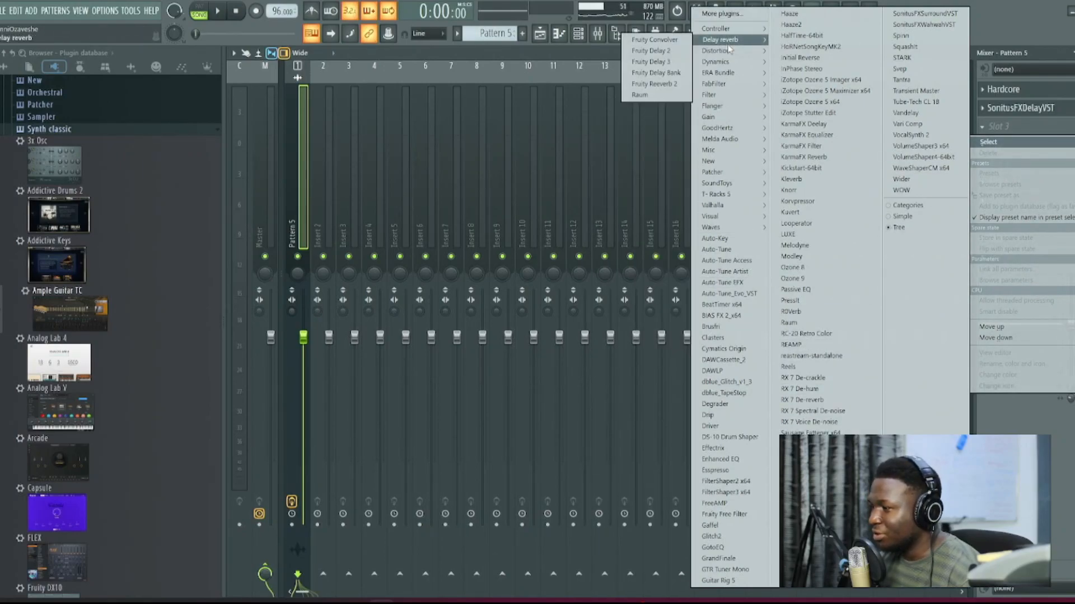
click(677, 84)
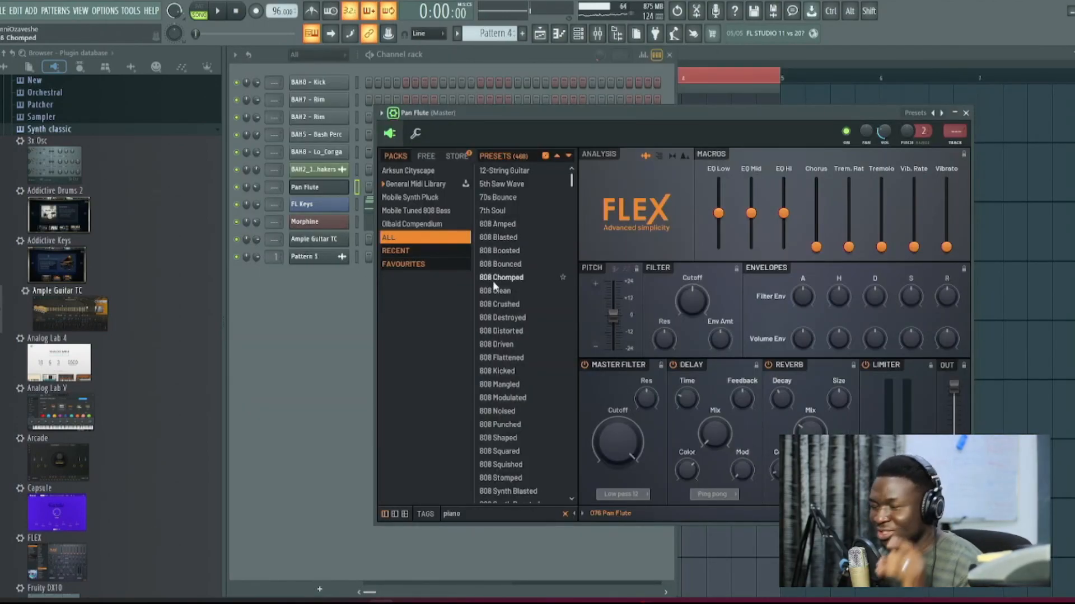
Step: Search the FLEX presets for "pad" and load Warm Pad on the Pan Flute channel
scroll(495, 284, down, 20)
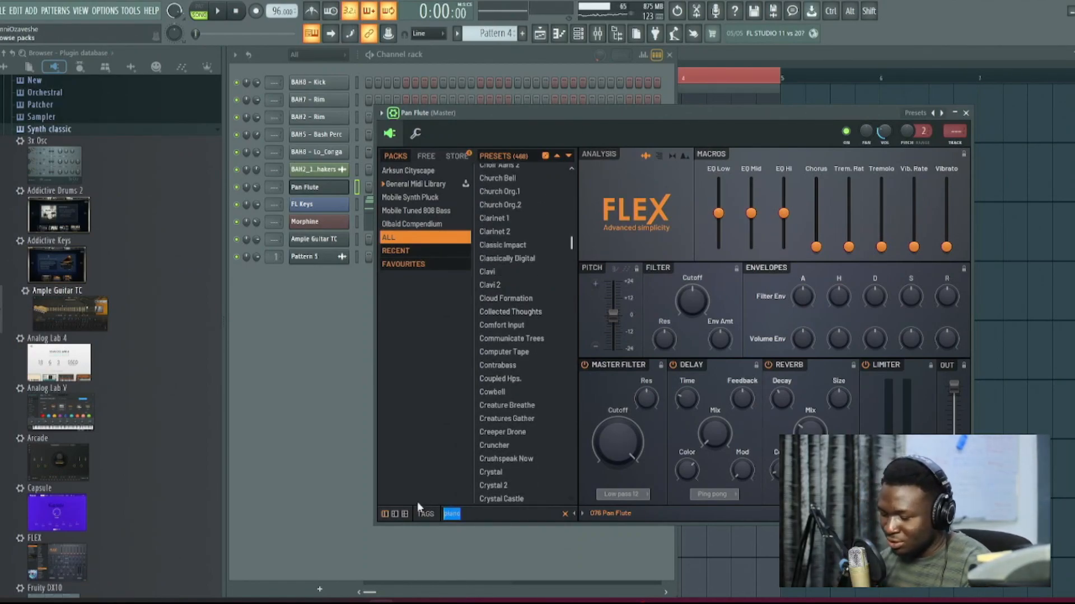
text(rhode)
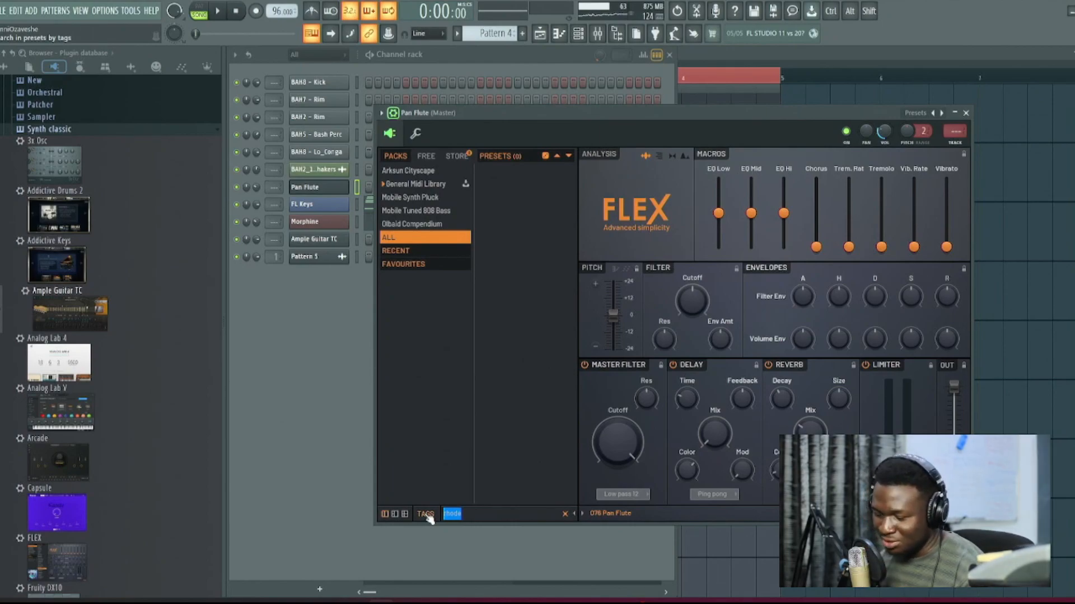
text(Soft)
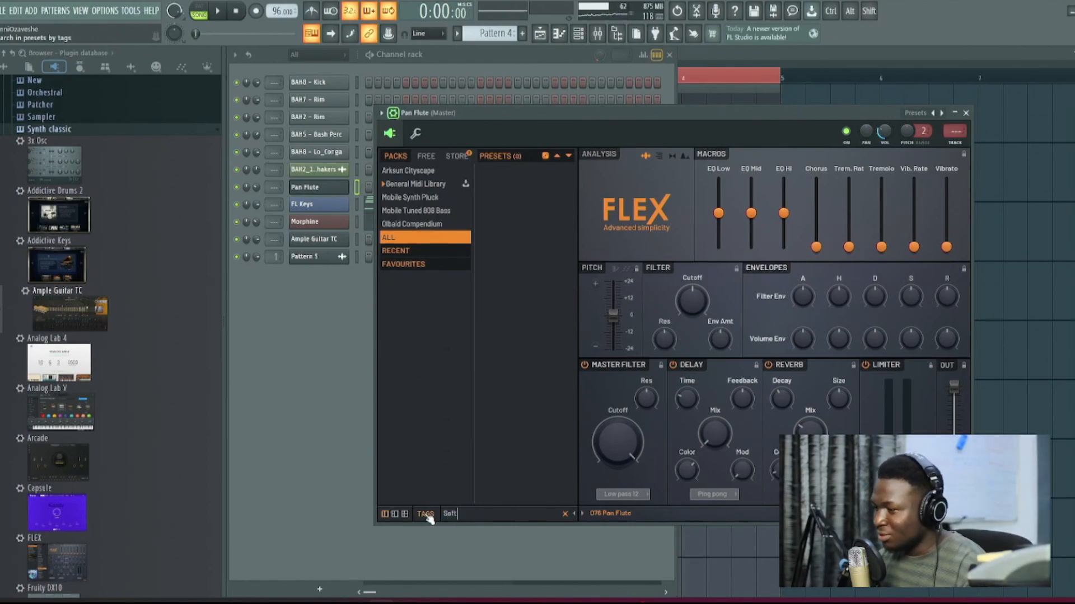
text(pad)
click(511, 185)
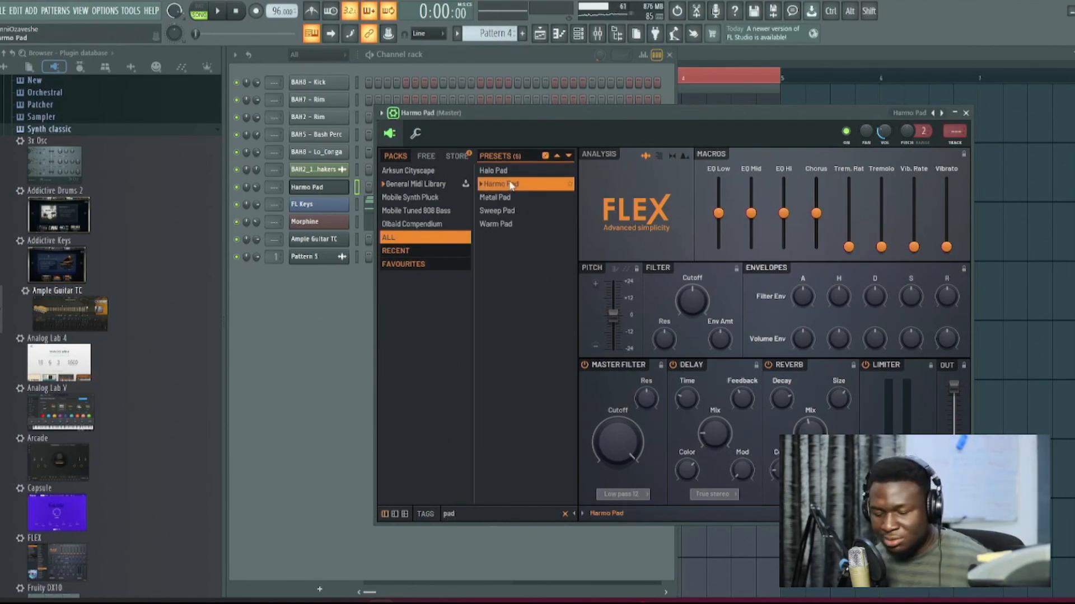
click(504, 224)
Step: Copy the FL Keys notes to the Warm Pad channel in Pattern 4 and open them in the piano roll
click(357, 205)
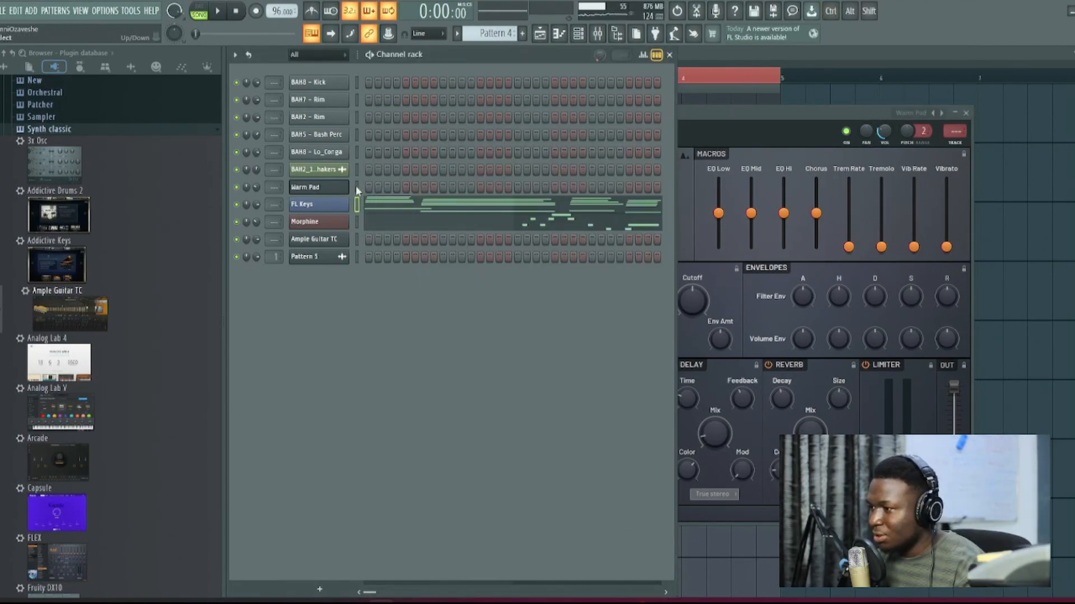
click(357, 188)
key(ctrl+v)
click(393, 187)
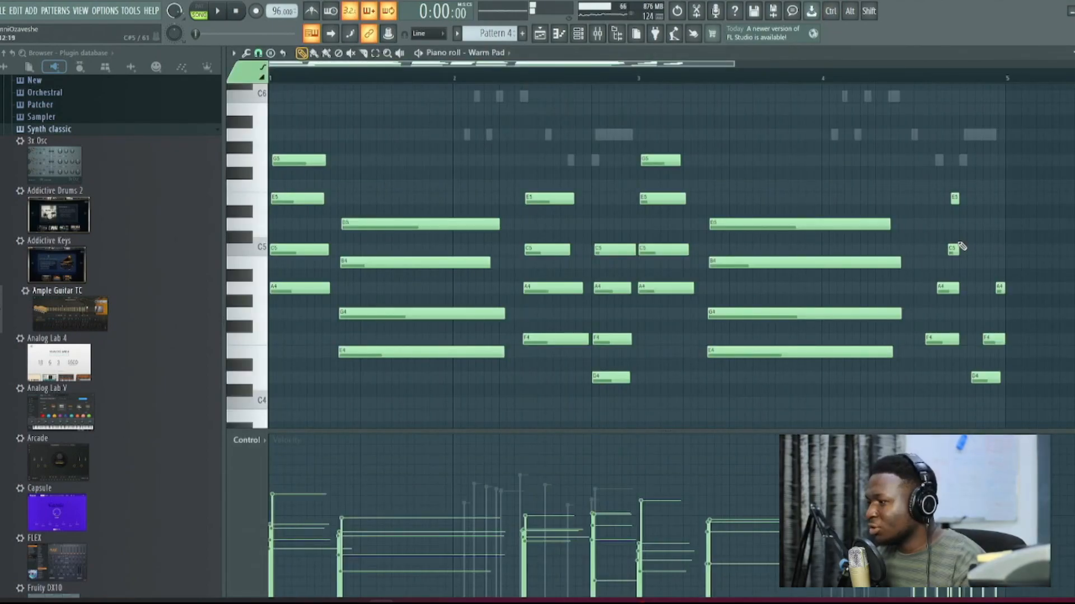
Step: Move the staggered E5, C5, A4 and F4 notes late in bar 4 to start together with the F3 note
scroll(950, 287, up, 4)
scroll(950, 288, up, 2)
drag(923, 287, 880, 288)
drag(932, 248, 802, 174)
scroll(854, 255, down, 5)
scroll(856, 260, up, 3)
scroll(923, 210, up, 3)
drag(944, 236, 809, 236)
scroll(883, 268, down, 3)
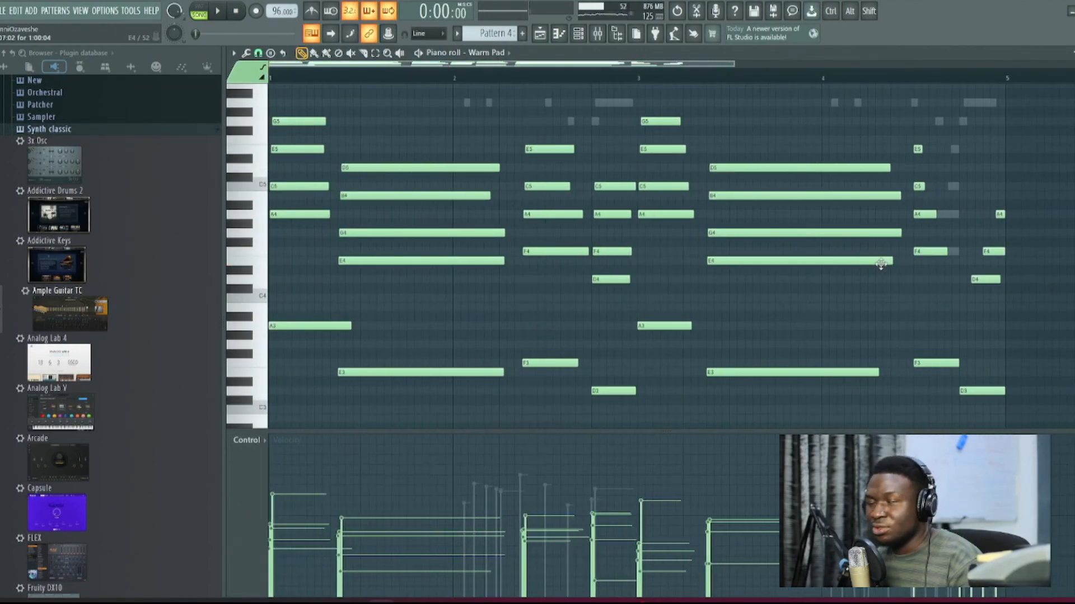
Step: Delete the final D3, D4, F4 and A4 notes at the end of bar 4
right_click(995, 391)
right_click(987, 280)
right_click(994, 251)
right_click(1000, 215)
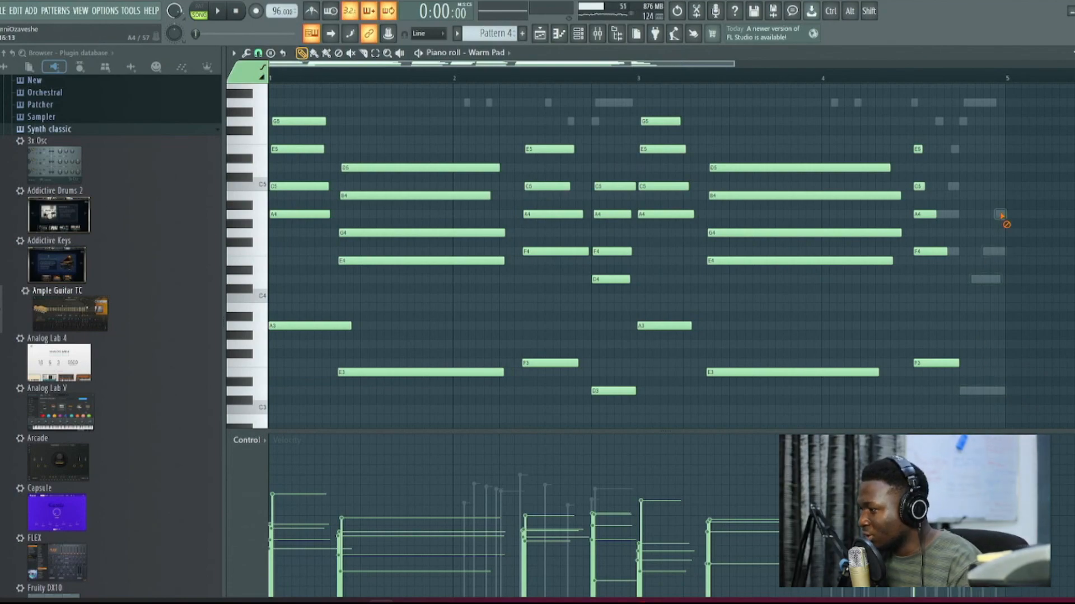
Step: Select the aligned F chord late in bar 4 and duplicate it directly after itself
drag(942, 377, 909, 144)
scroll(962, 291, up, 4)
scroll(981, 366, up, 3)
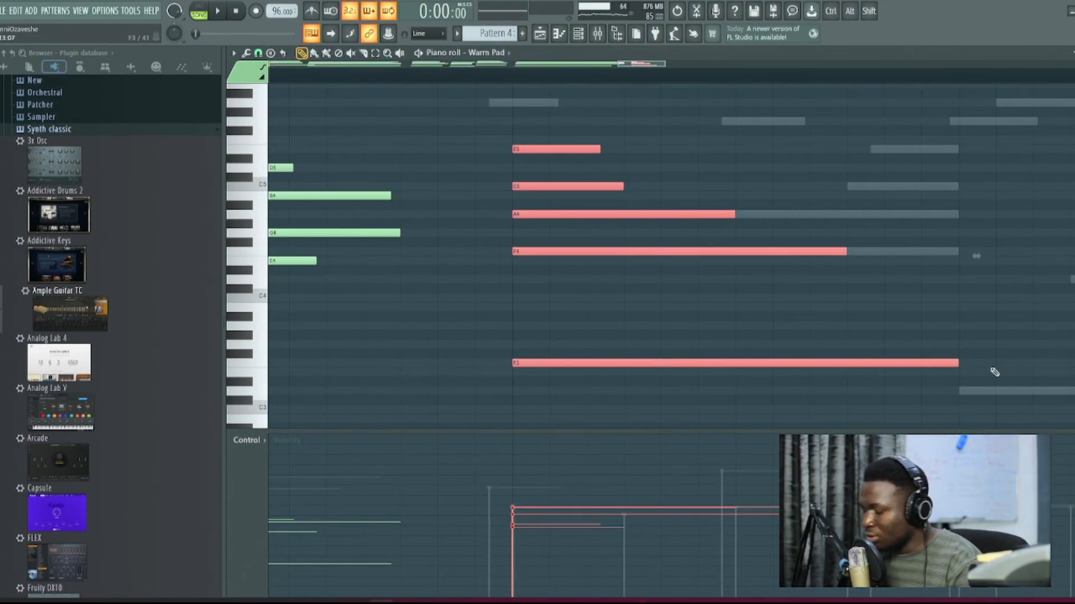
key(ctrl+b)
scroll(1006, 326, down, 7)
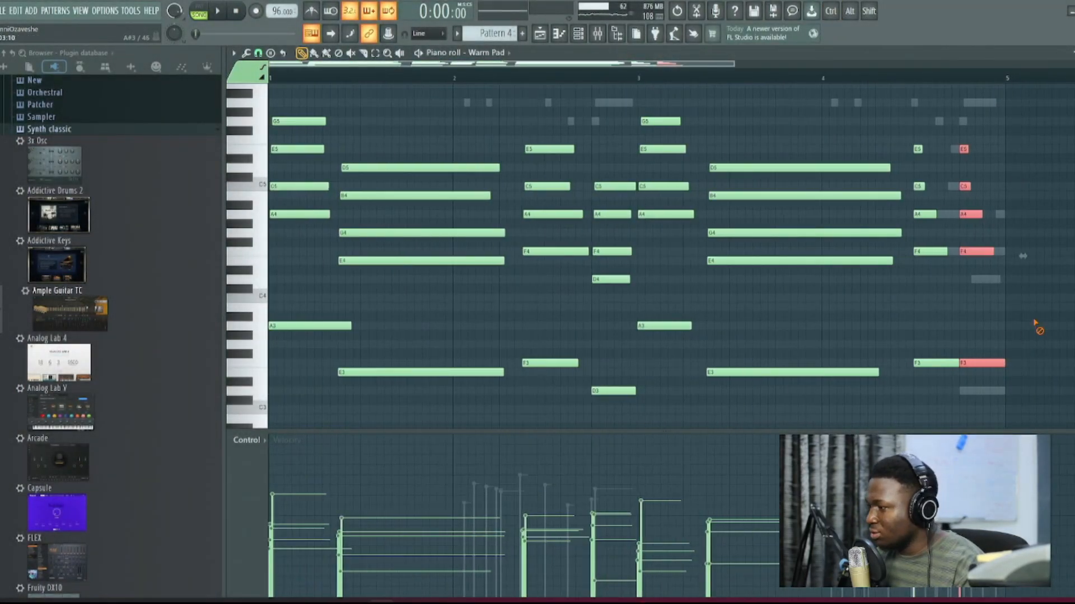
Step: Add a D4 note at the start of bar 5 and apply quick legato to all Warm Pad notes
ctrl+click(1036, 326)
scroll(1026, 330, up, 4)
click(934, 279)
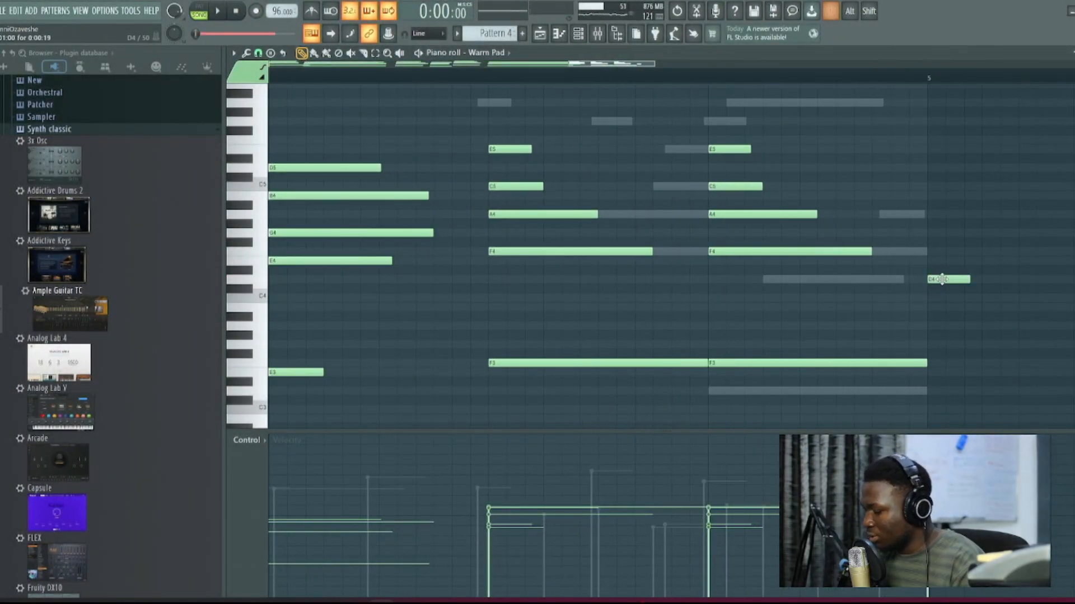
key(ctrl+l)
scroll(977, 304, down, 5)
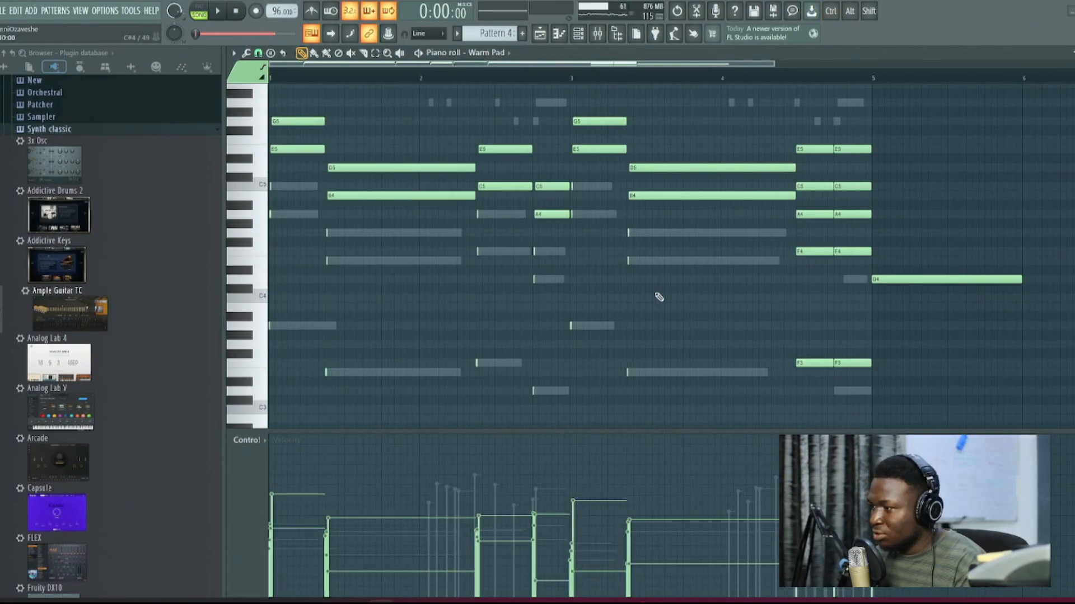
Step: Quantize all Warm Pad notes and delete the long D4 note at bar 5
key(super)
key(alt+q)
key(Return)
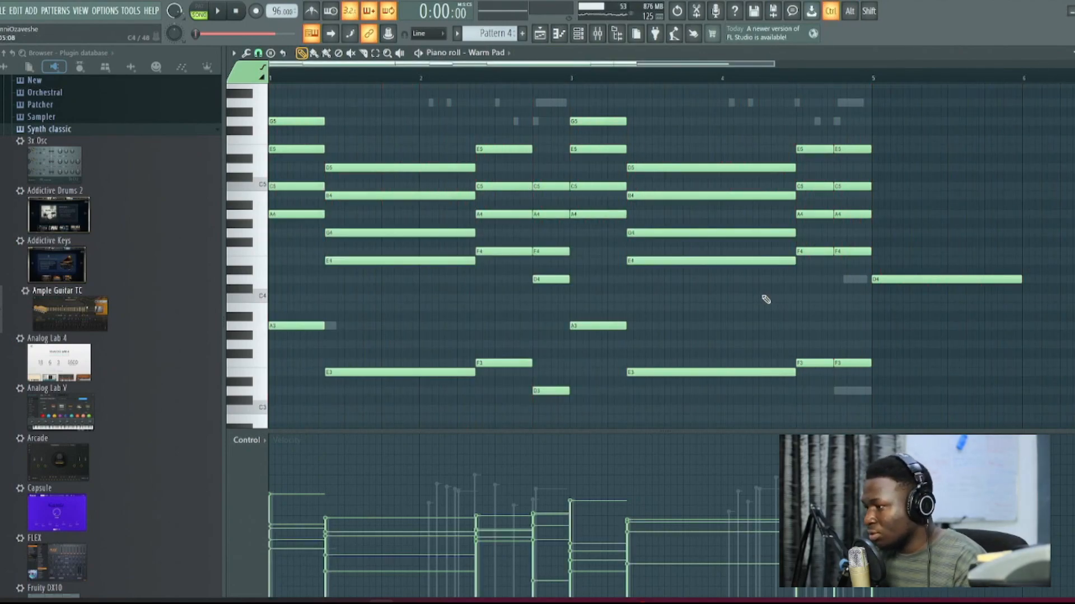
right_click(887, 279)
Step: During playback, revoice the last chord in bar 4 by moving E5 to A5, A4 to D4 and F3 to D3
ctrl+scroll(860, 162, up, 3)
key(space)
scroll(843, 184, up, 2)
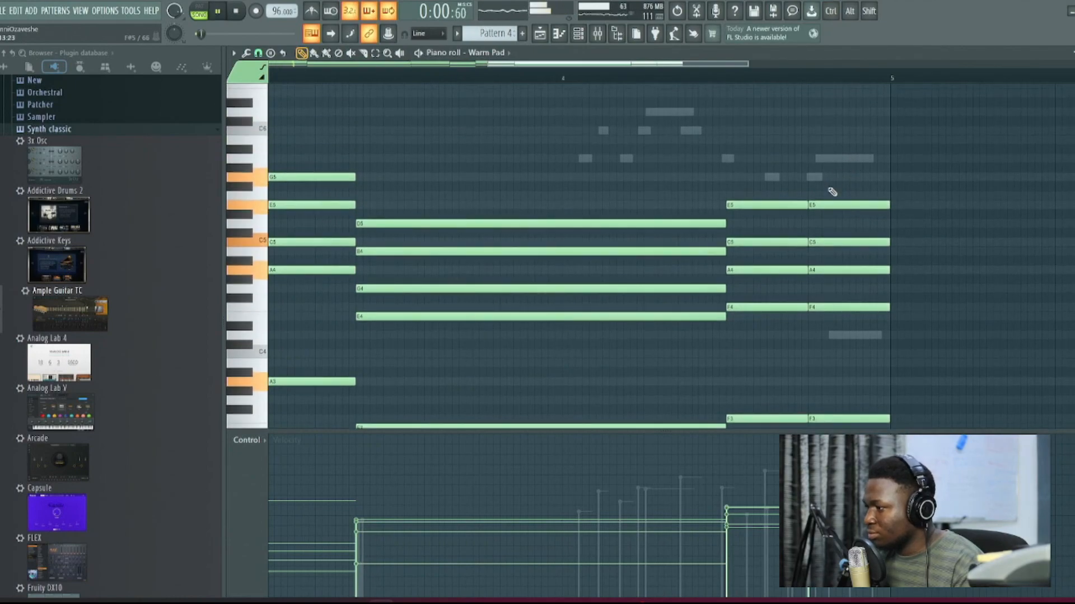
drag(826, 169, 826, 155)
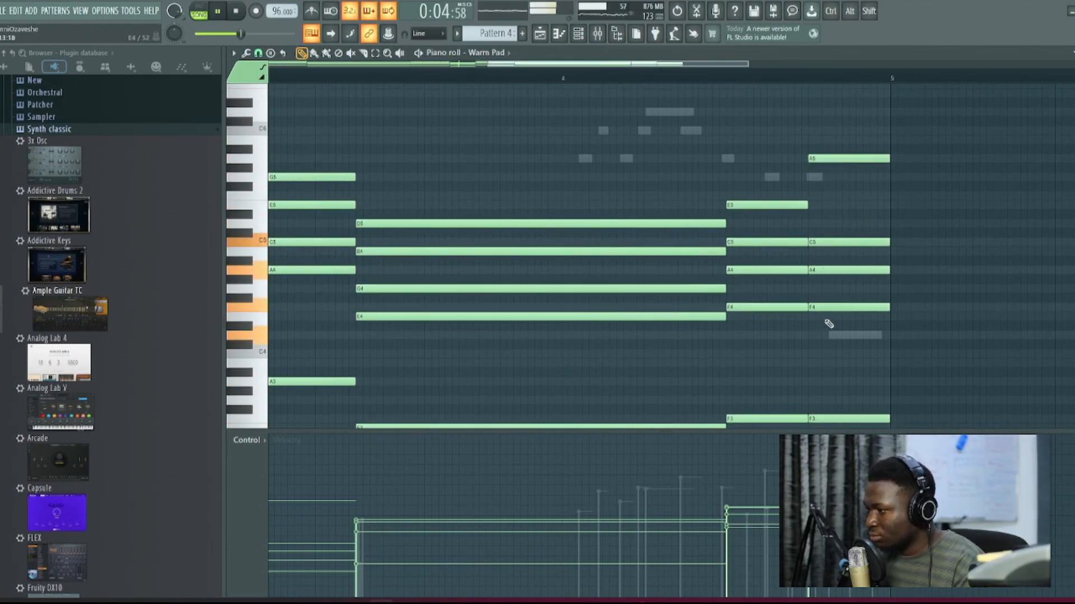
drag(827, 309, 836, 372)
scroll(830, 339, down, 3)
scroll(838, 373, up, 3)
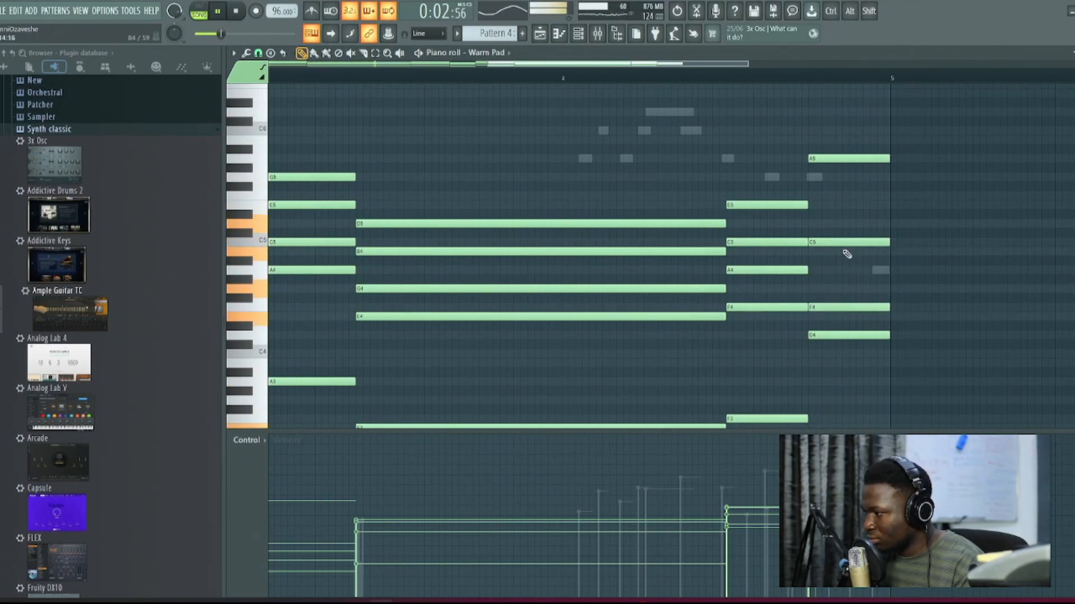
Step: Move the last chord's C5 down to A4 and raise its D4 one octave to D5
drag(843, 266, 845, 273)
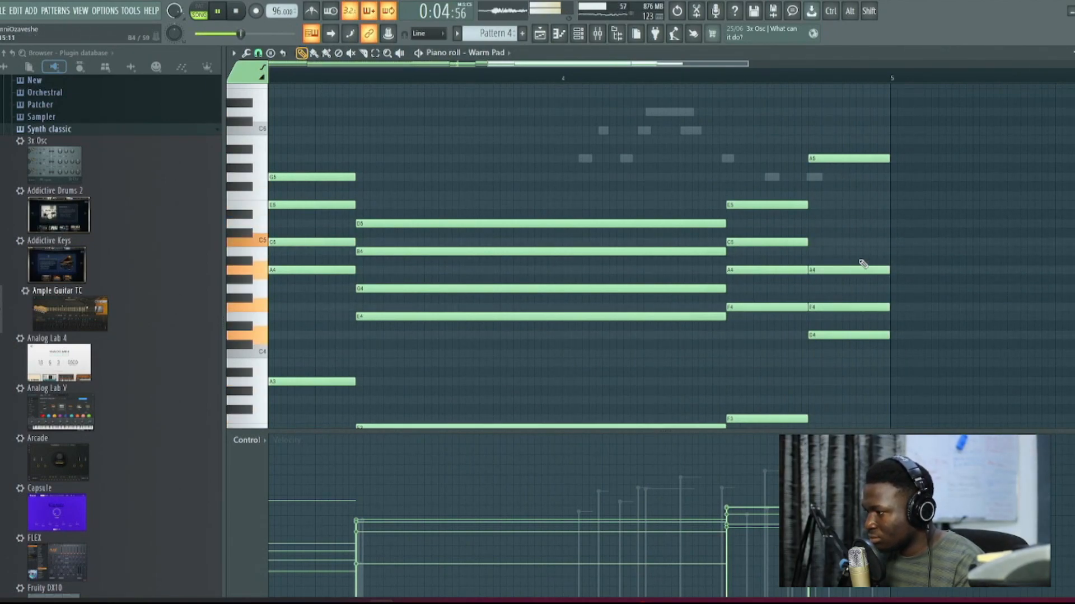
ctrl+click(843, 336)
key(ctrl+Up)
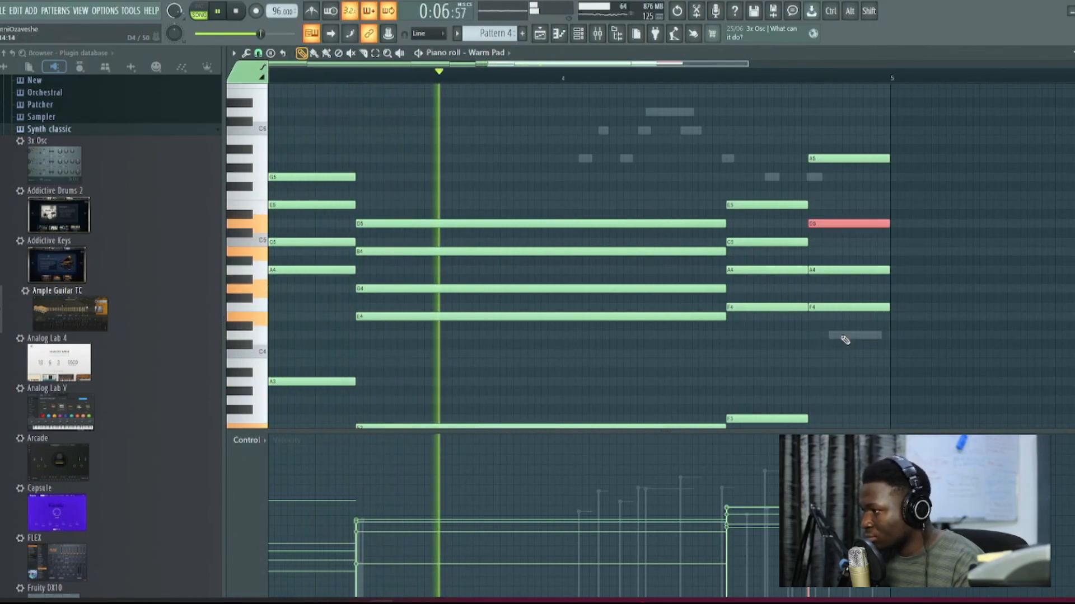
ctrl+click(945, 265)
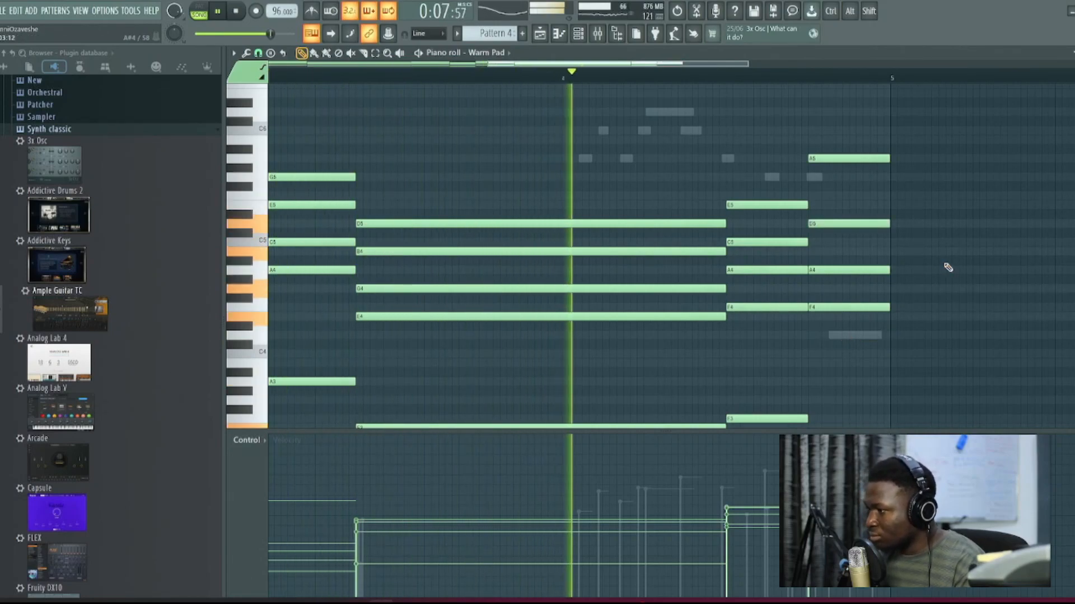
ctrl+right_click(914, 276)
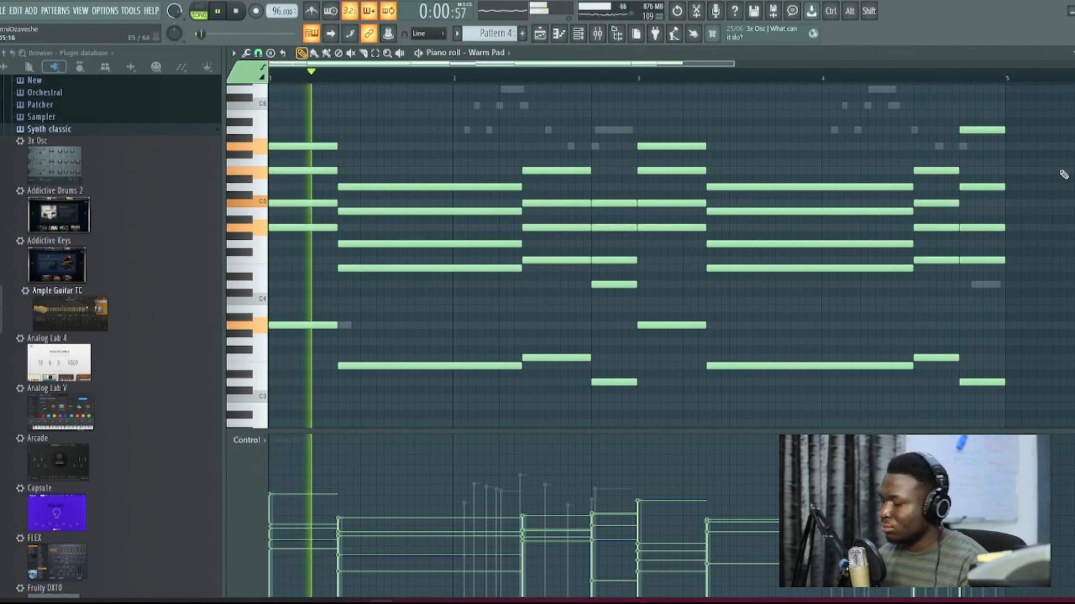
Step: Raise all Warm Pad notes by one octave and increase the Warm Pad channel's volume
key(ctrl+Up)
scroll(1063, 175, up, 3)
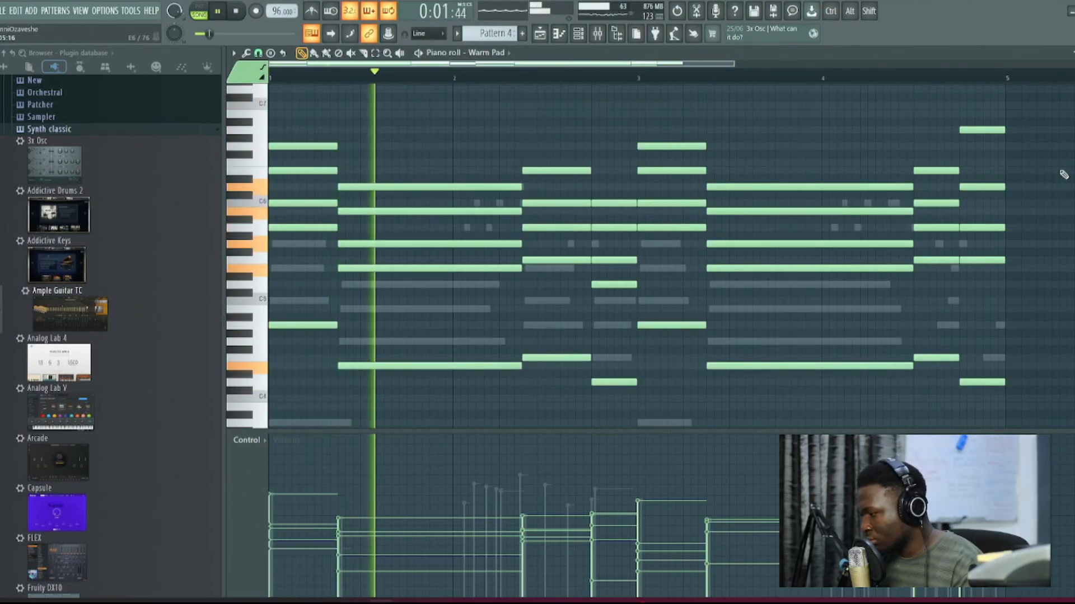
key(F7)
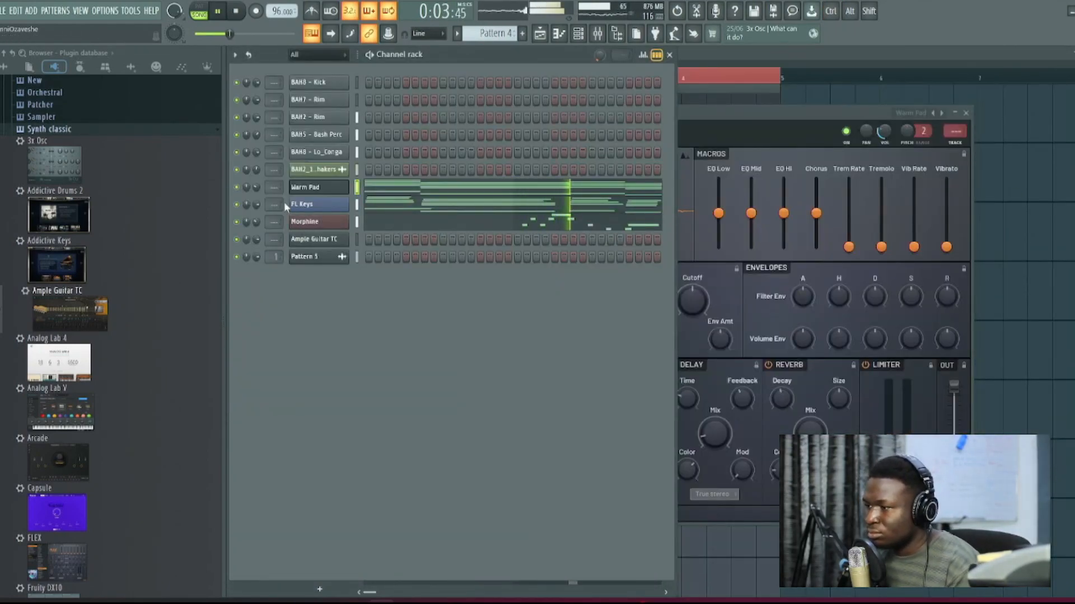
drag(257, 186, 257, 171)
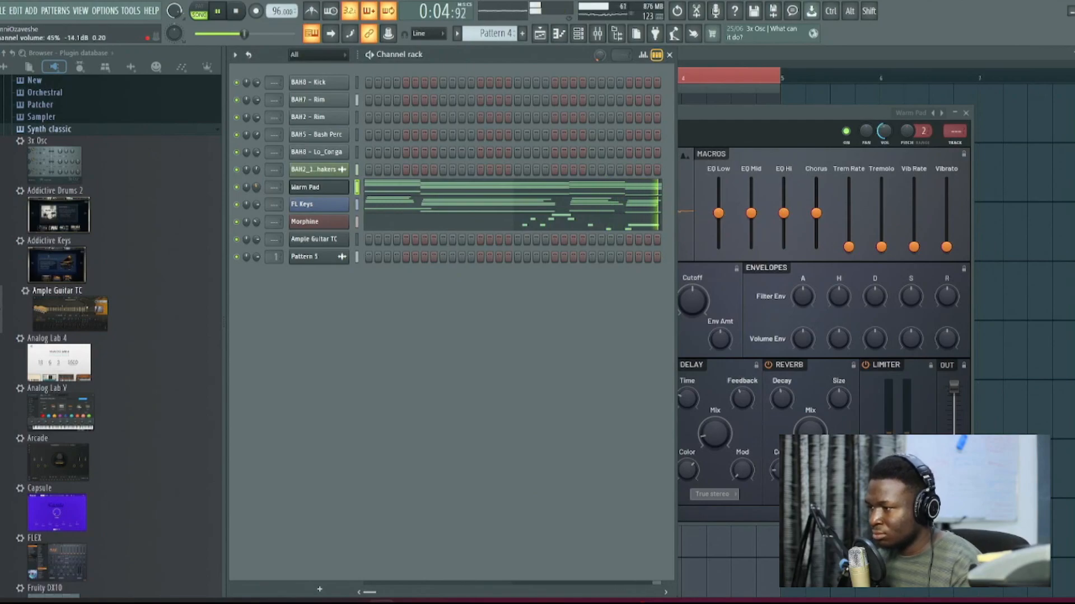
Step: Move the Warm Pad notes back down one octave, listen to the arrangement, and stop playback
click(398, 196)
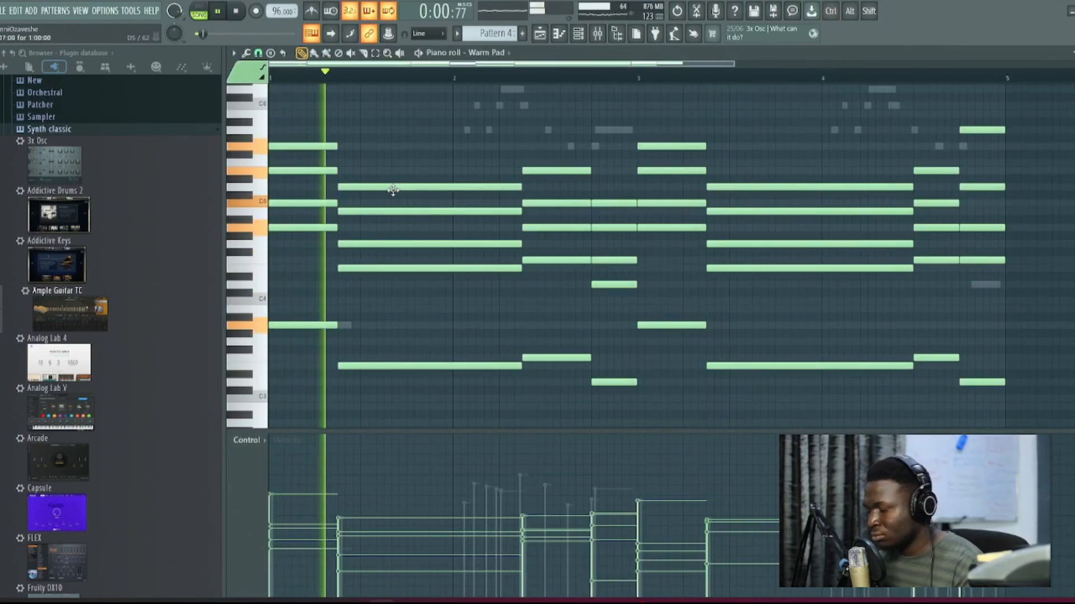
key(F7)
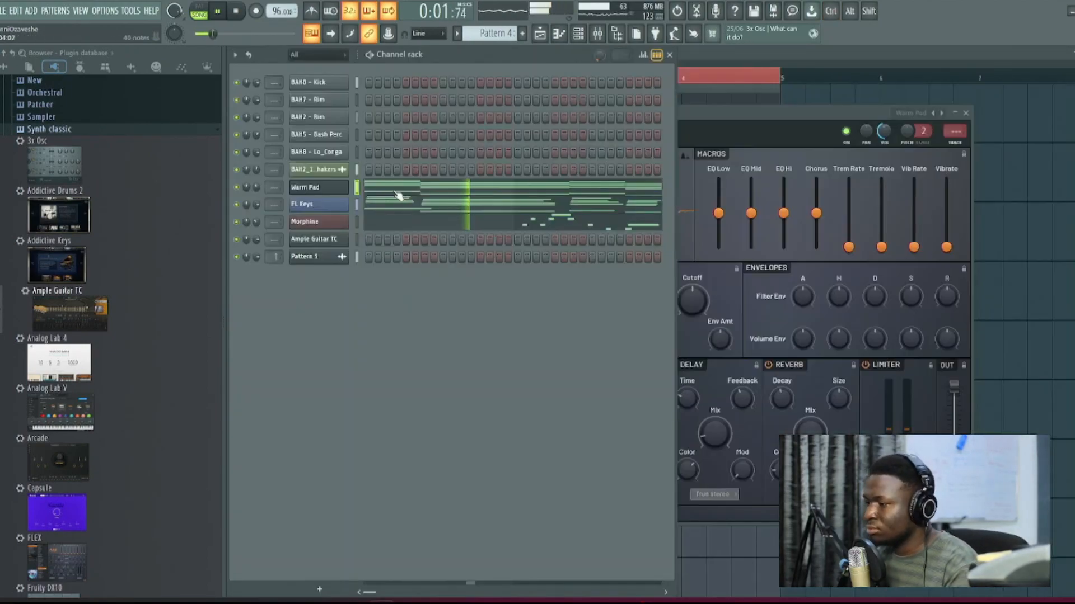
click(722, 56)
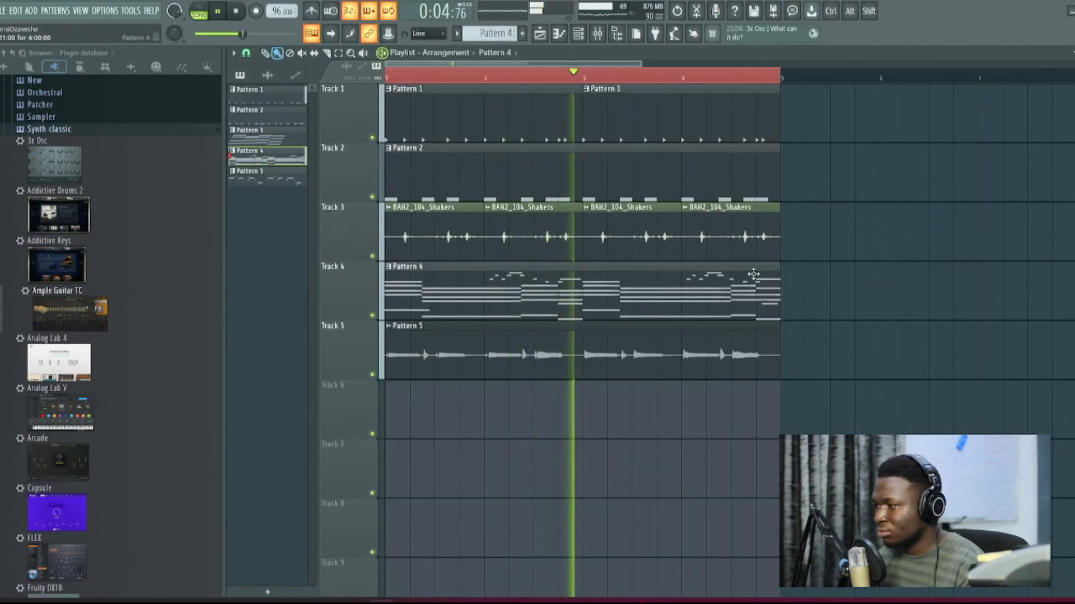
key(F6)
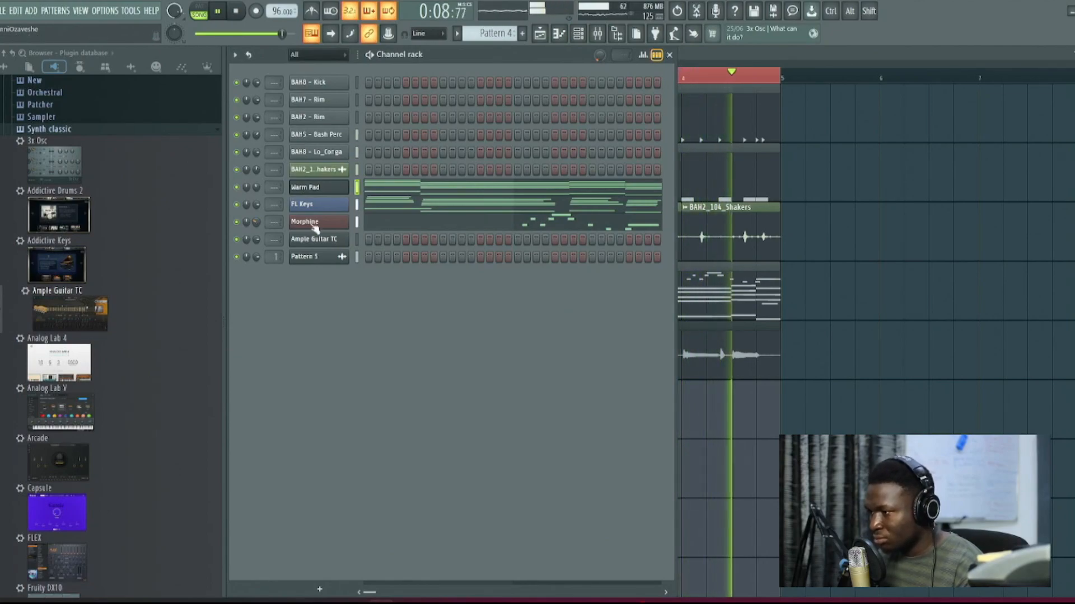
key(space)
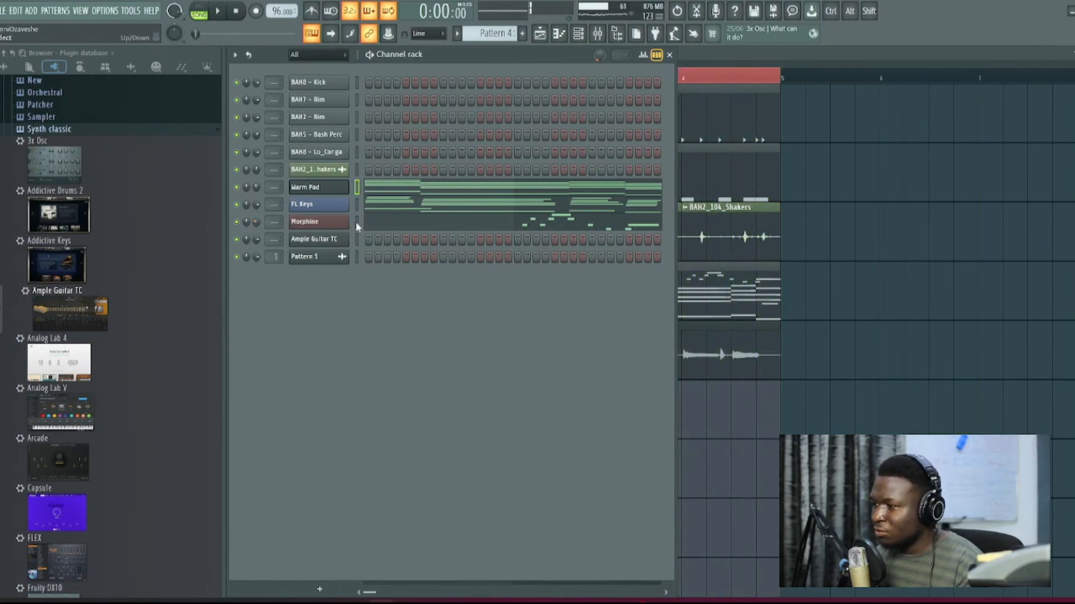
Step: Move the Morphine notes out of Pattern 4 into a new Pattern 6
key(ctrl+x)
key(ctrl+F4)
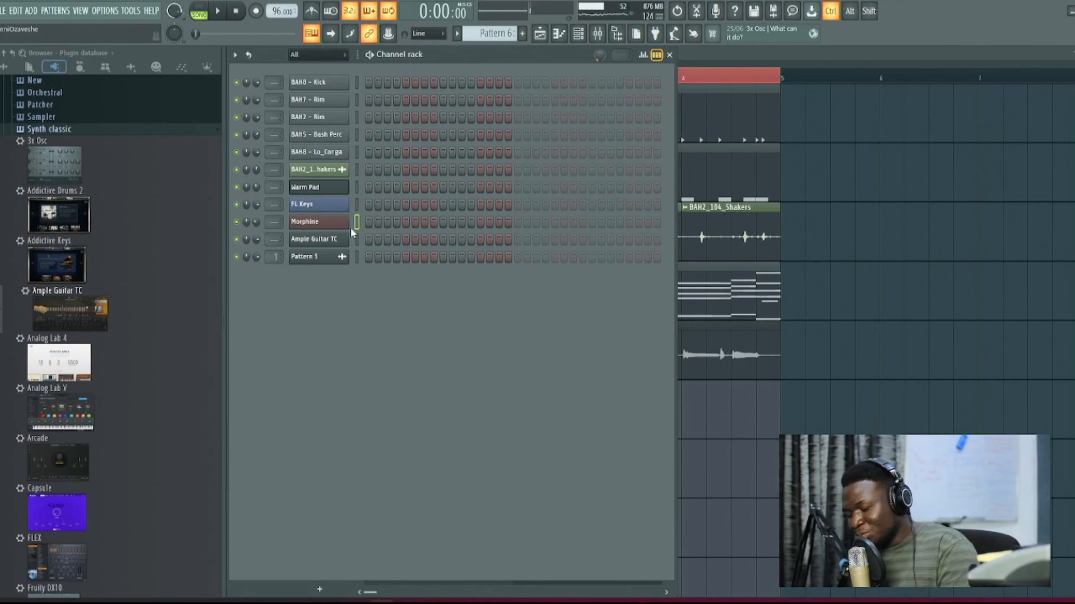
key(ctrl+v)
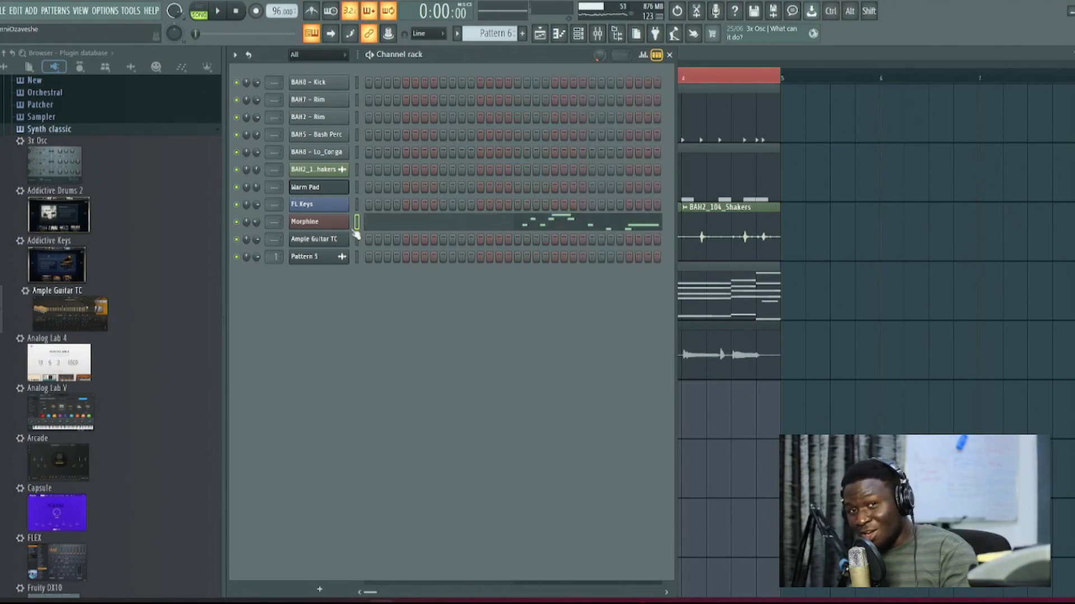
Step: Render Pattern 6 as an audio clip and place it on Track 6 from bar 1
click(458, 35)
click(563, 234)
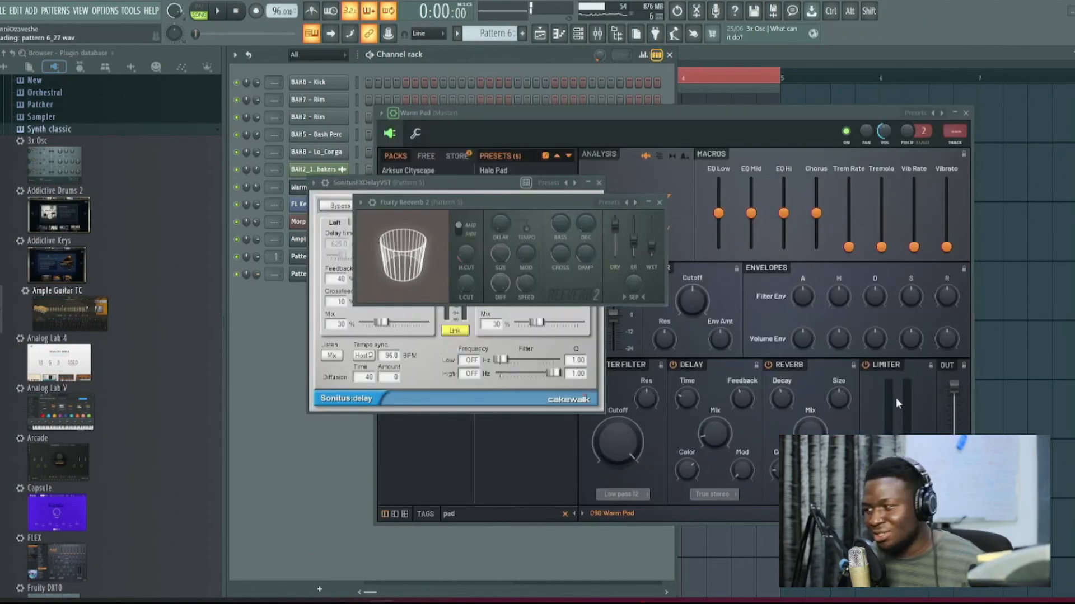
click(1012, 327)
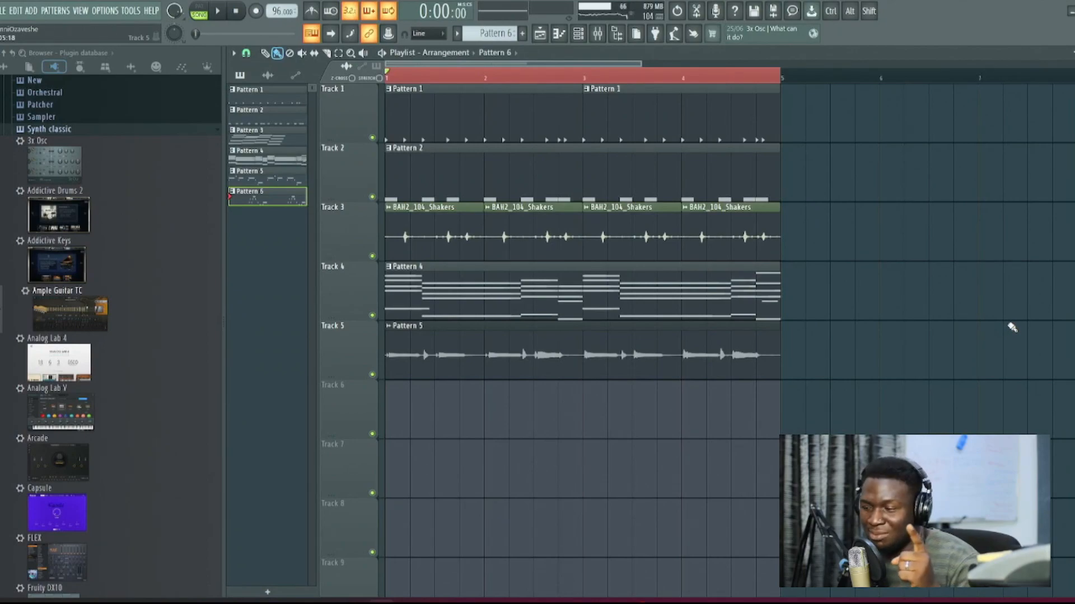
click(394, 414)
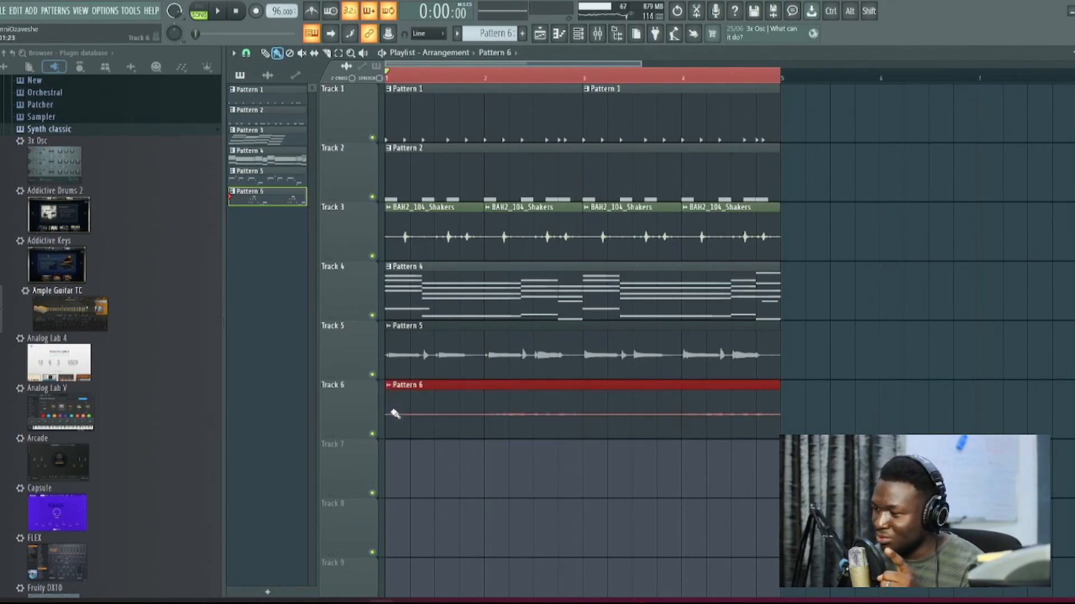
Step: Reverse the Pattern 6 audio clip and listen to it within the arrangement
double_click(522, 416)
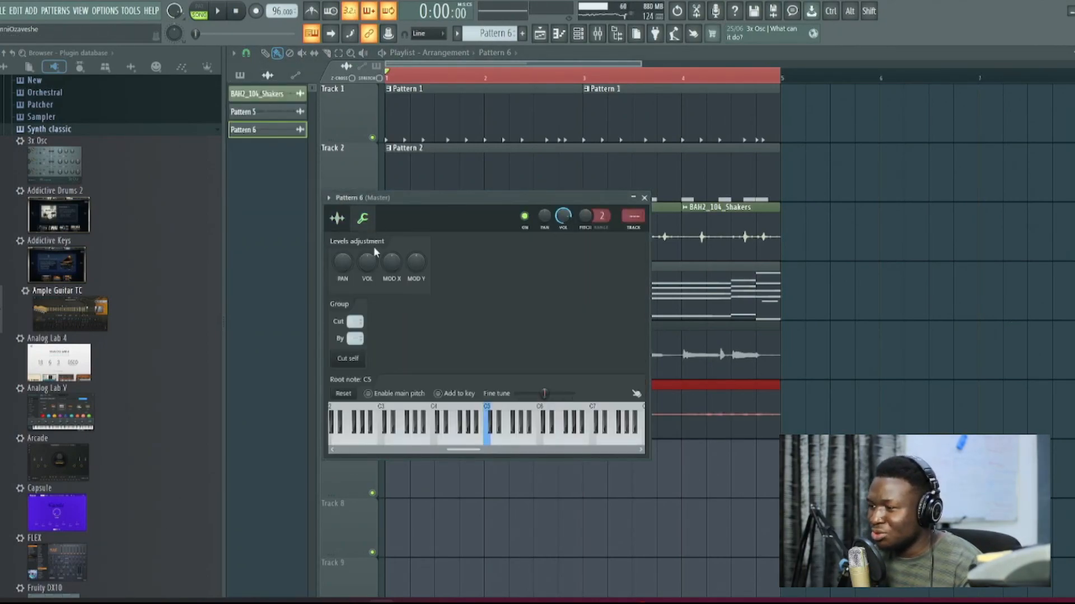
click(338, 219)
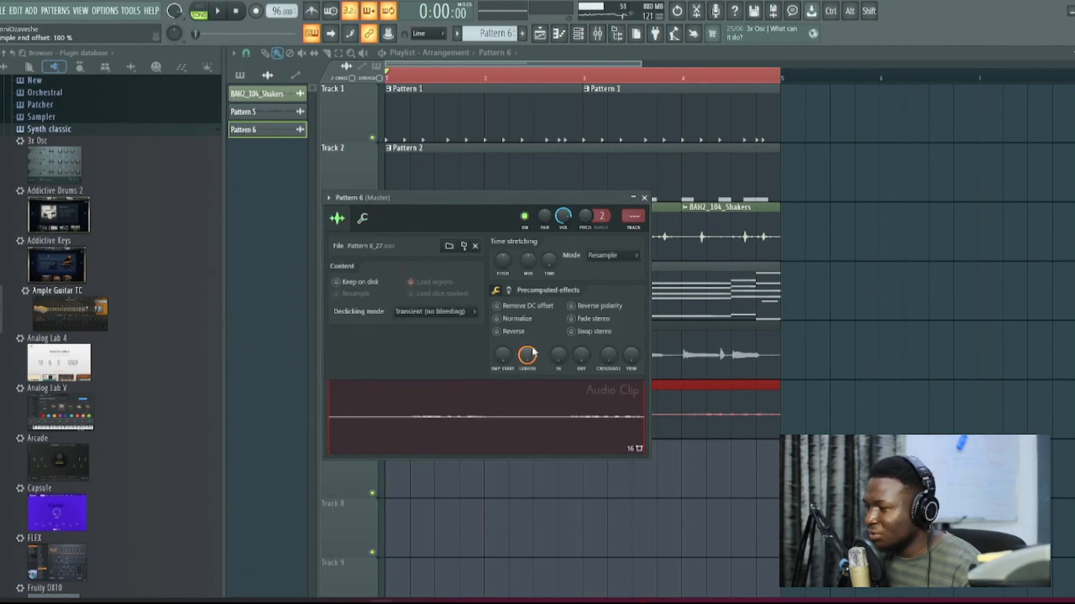
key(Escape)
key(space)
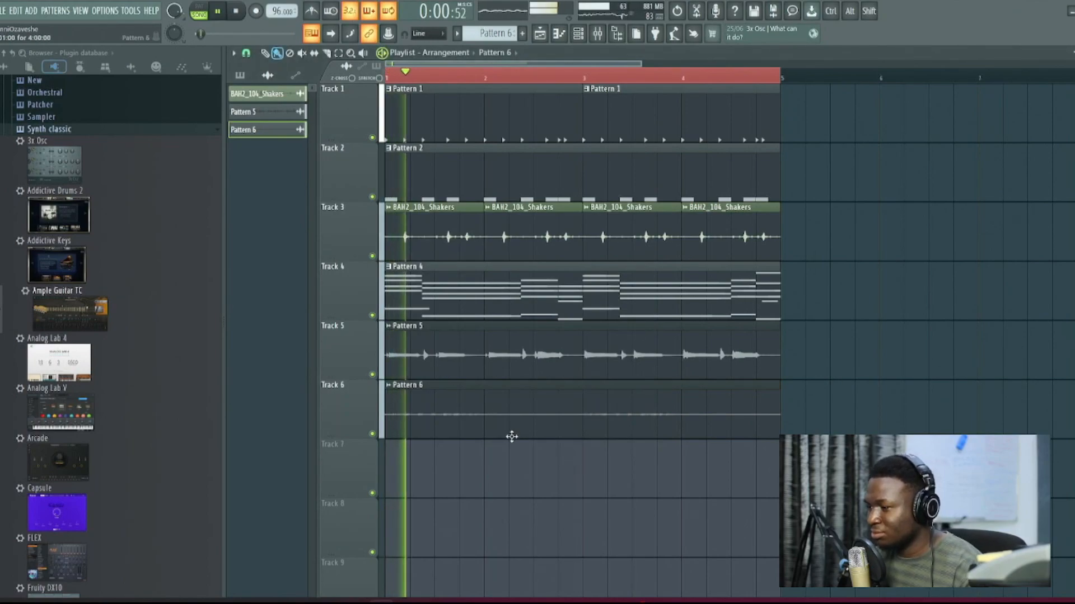
double_click(518, 427)
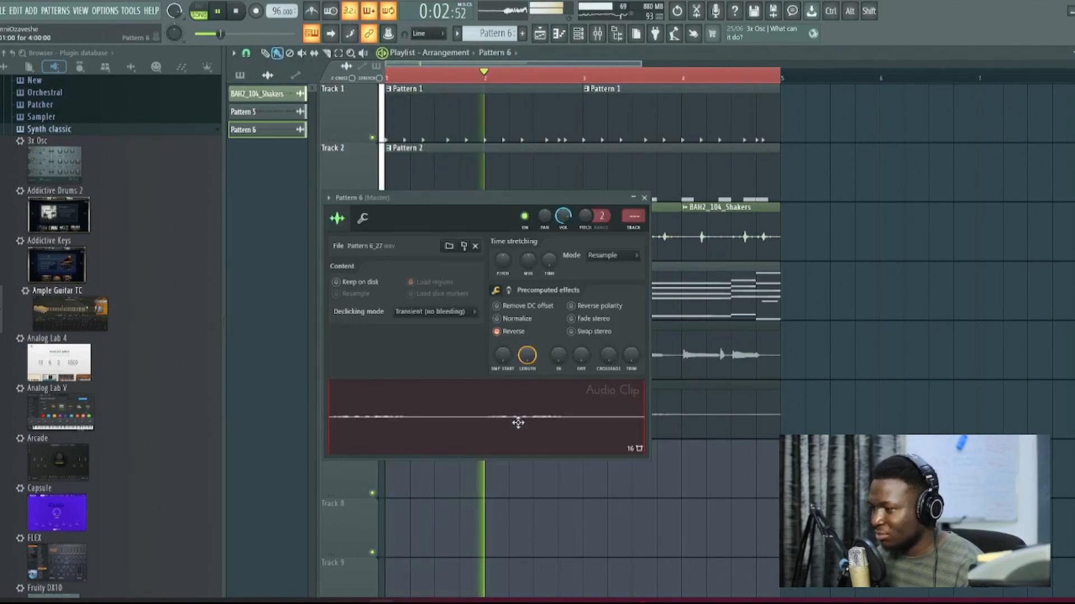
key(space)
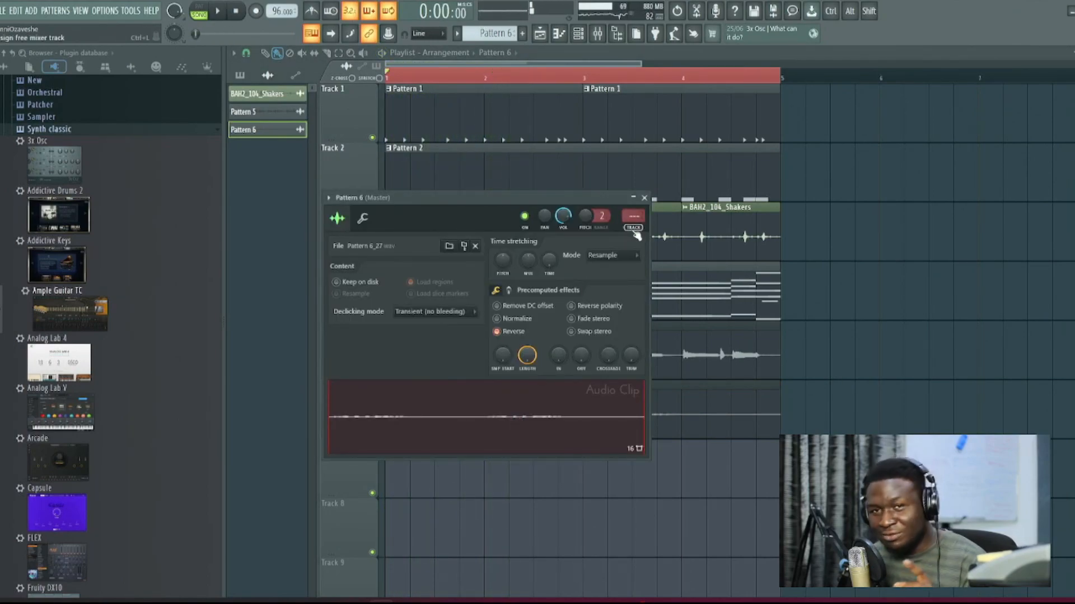
Step: Route the Pattern 6 clip to a free mixer track and load Gross Beat in its first effect slot
key(ctrl+l)
click(1033, 89)
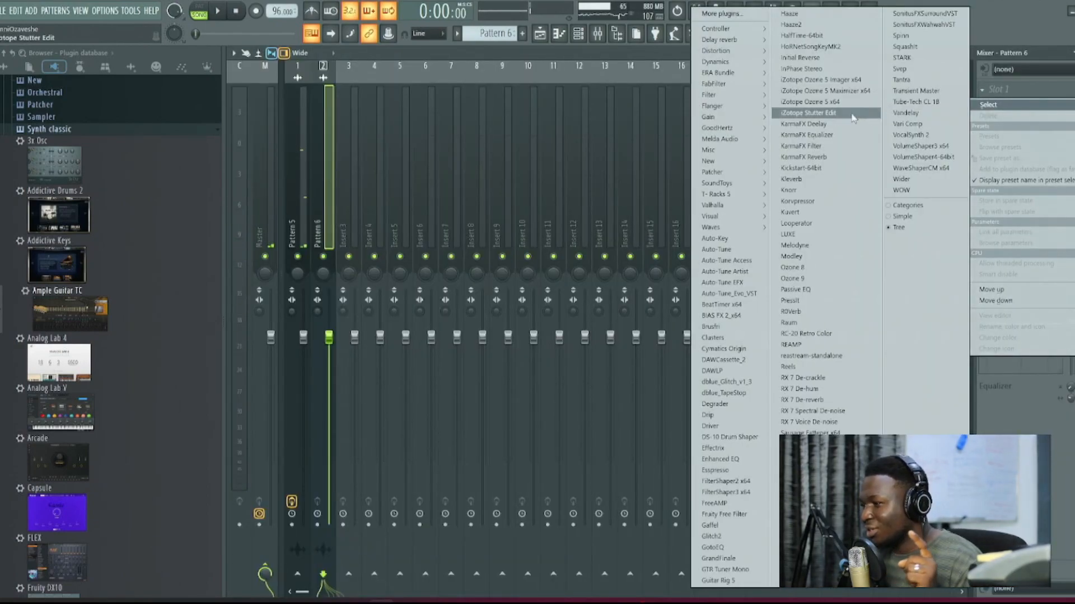
mouse_move(730, 96)
mouse_move(714, 151)
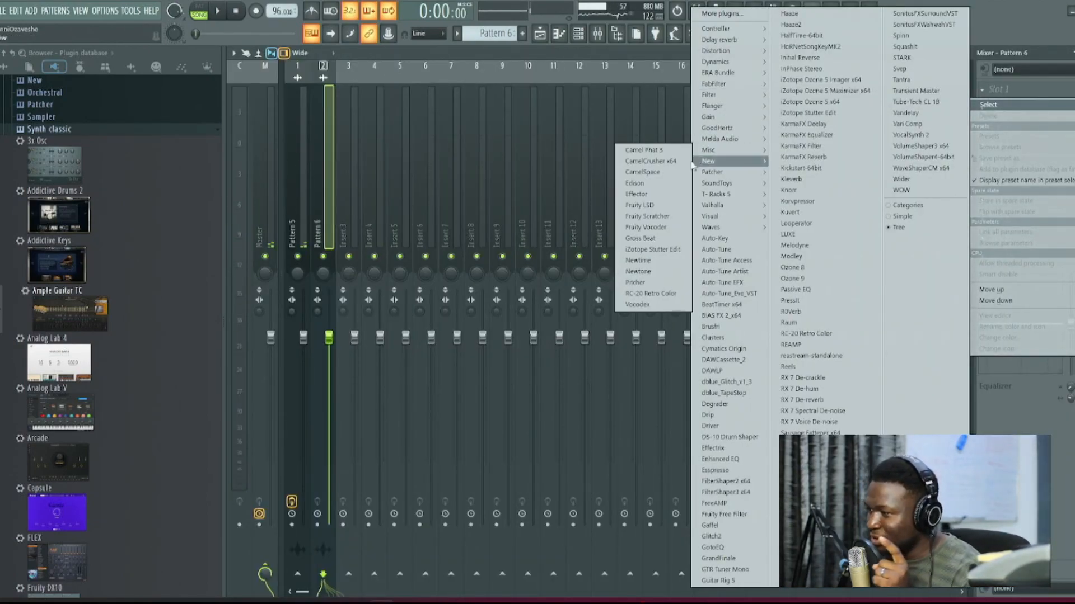
click(640, 238)
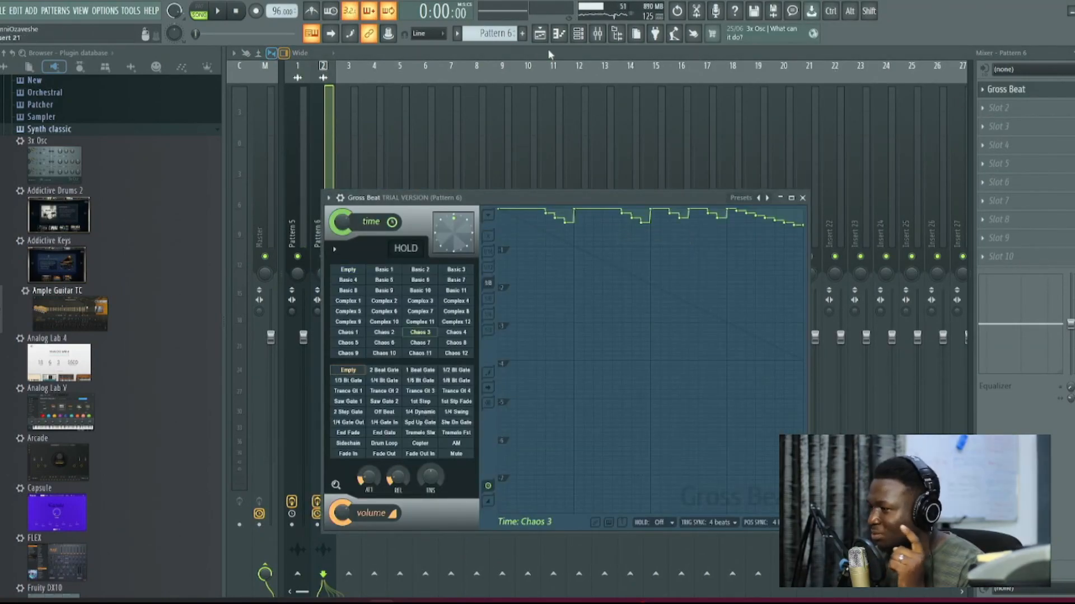
Step: Normalize the Pattern 6 clip and, during playback, lower its volume multiplier to 33%
click(540, 34)
double_click(435, 401)
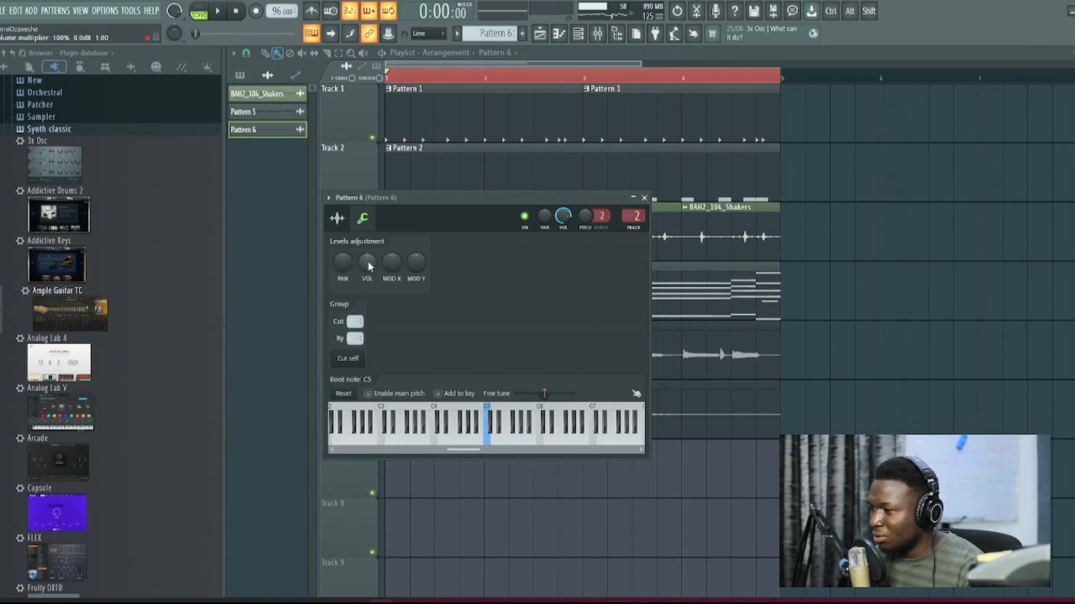
click(337, 219)
click(496, 318)
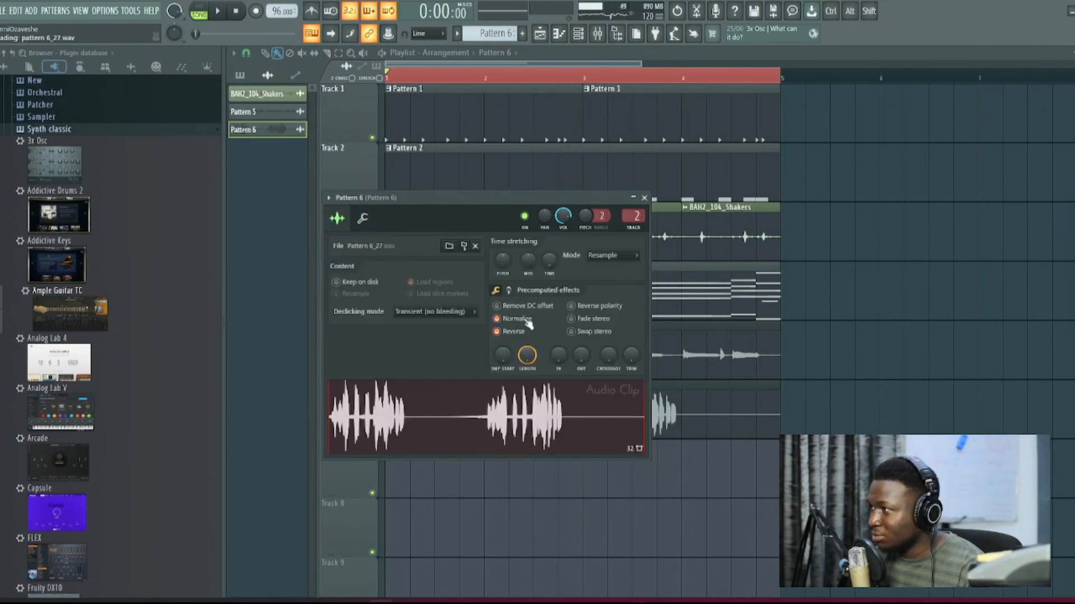
click(363, 218)
key(space)
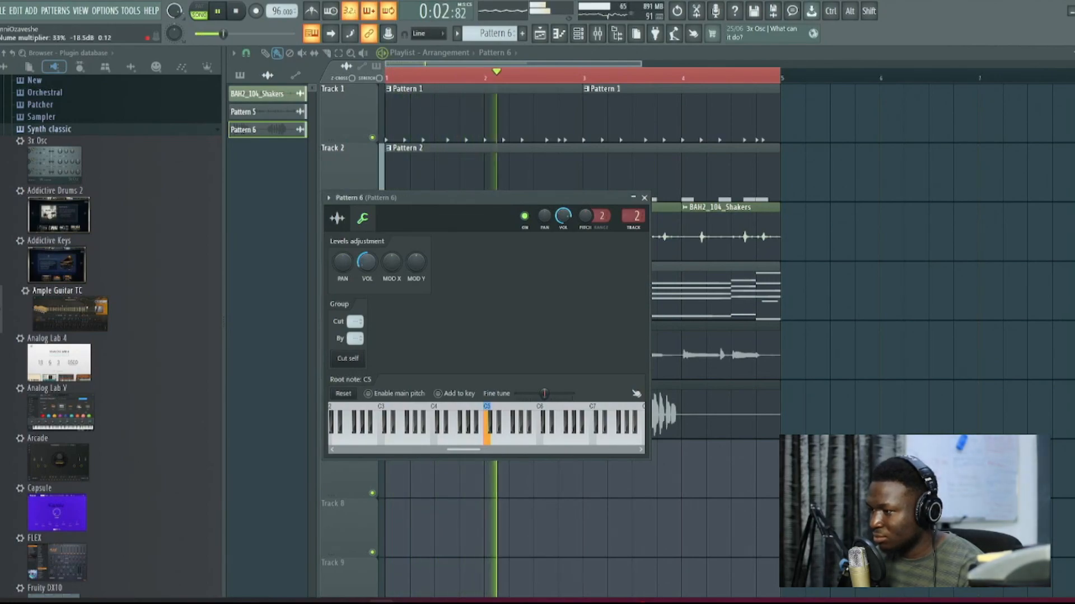
Step: Shift the Pattern 6 clip on Track 6 half a bar later and play the arrangement
click(338, 219)
right_click(968, 294)
key(space)
drag(485, 404, 528, 407)
key(space)
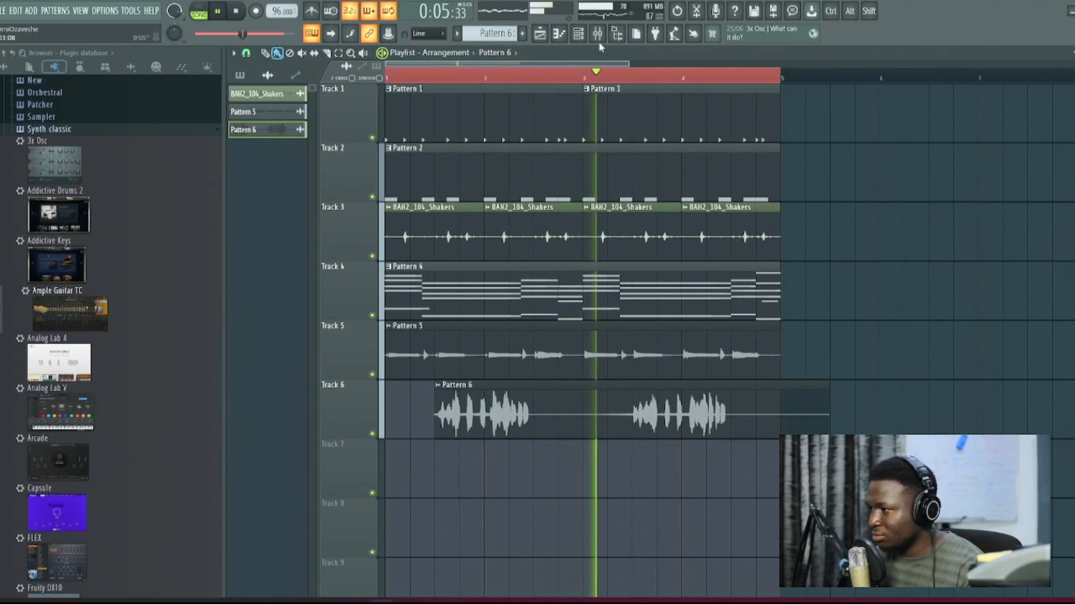
Step: During playback, try Gross Beat's Trance Gt 2 and Trance Gt 3 volume presets on the Pattern 6 mixer track
key(F9)
click(1063, 95)
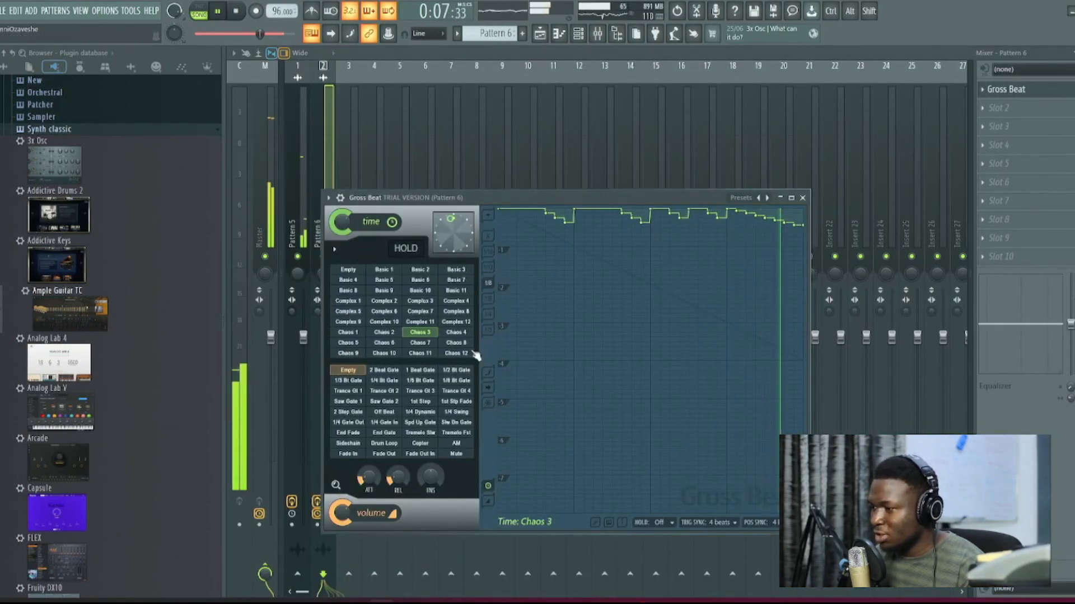
click(390, 401)
click(397, 392)
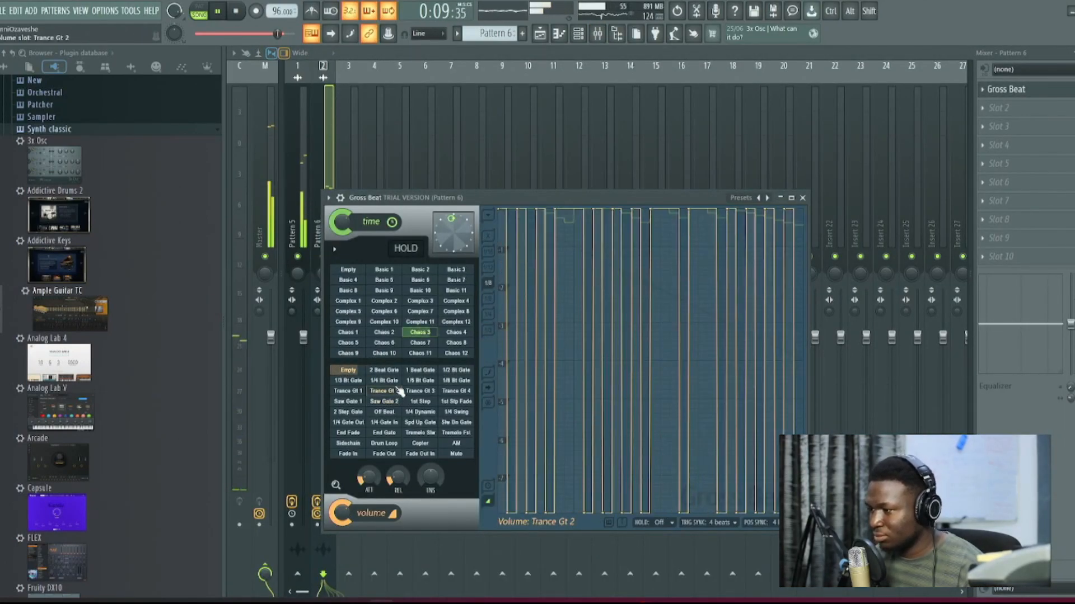
click(397, 382)
click(385, 391)
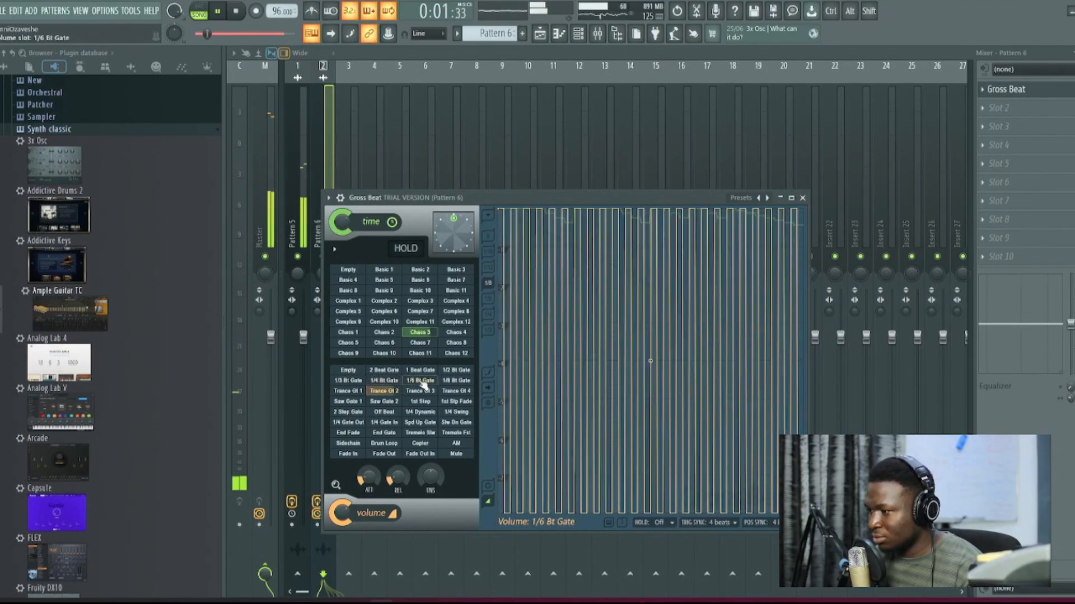
click(420, 391)
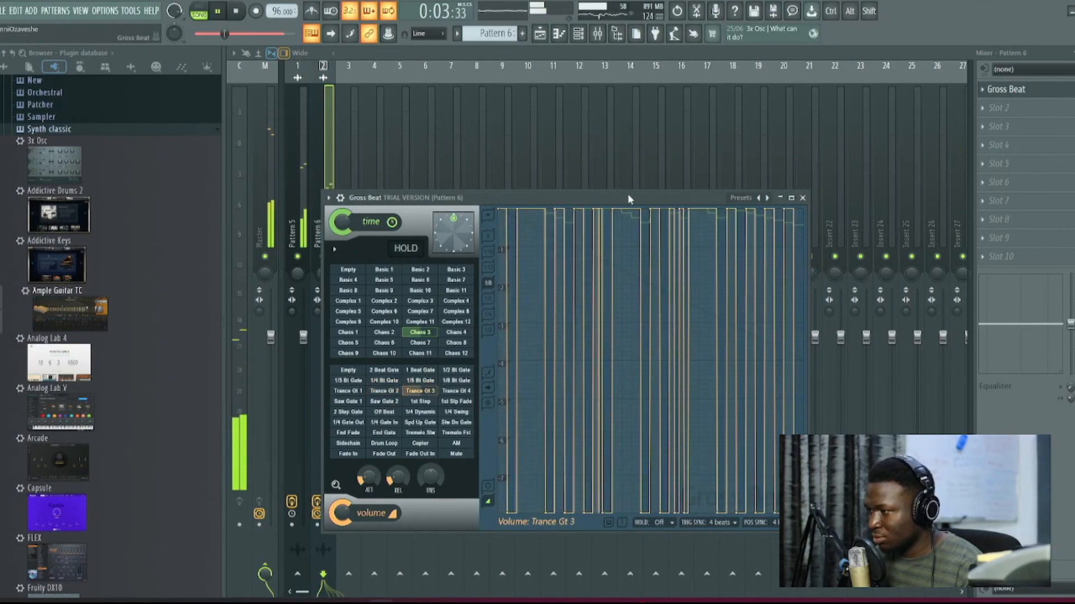
Step: Audition further Gross Beat presets, choose Basic 6 for time and Off Beat for volume, and stop playback
drag(626, 194, 643, 188)
click(400, 305)
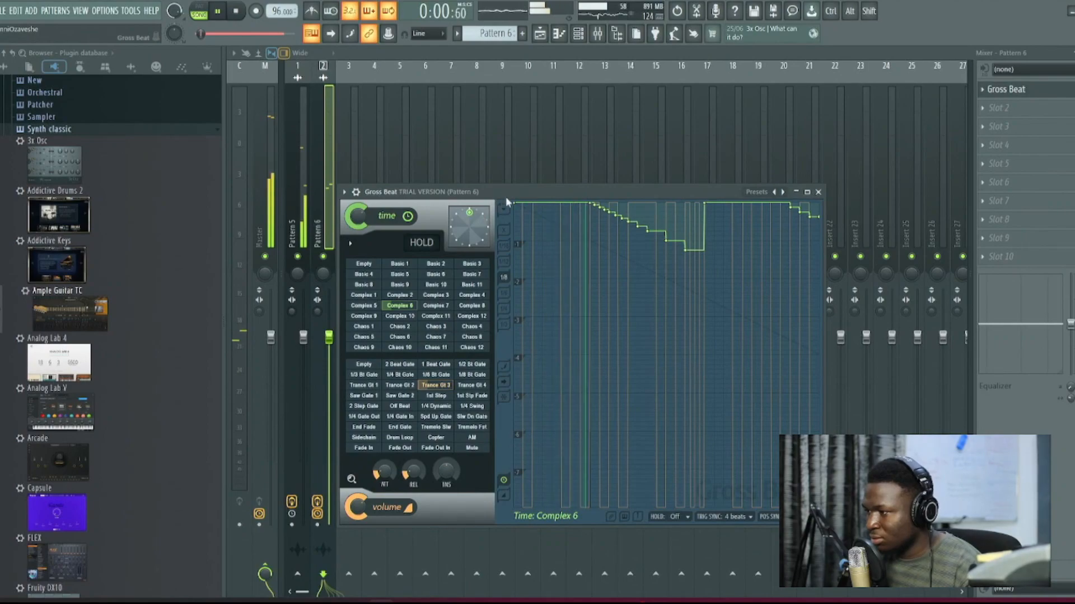
click(472, 284)
click(431, 275)
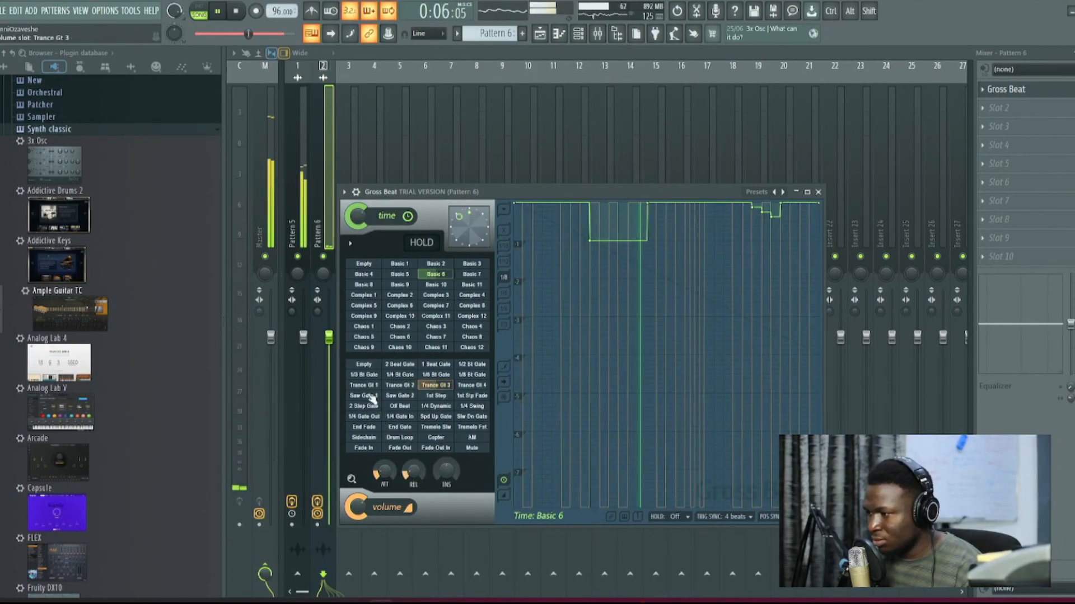
click(400, 406)
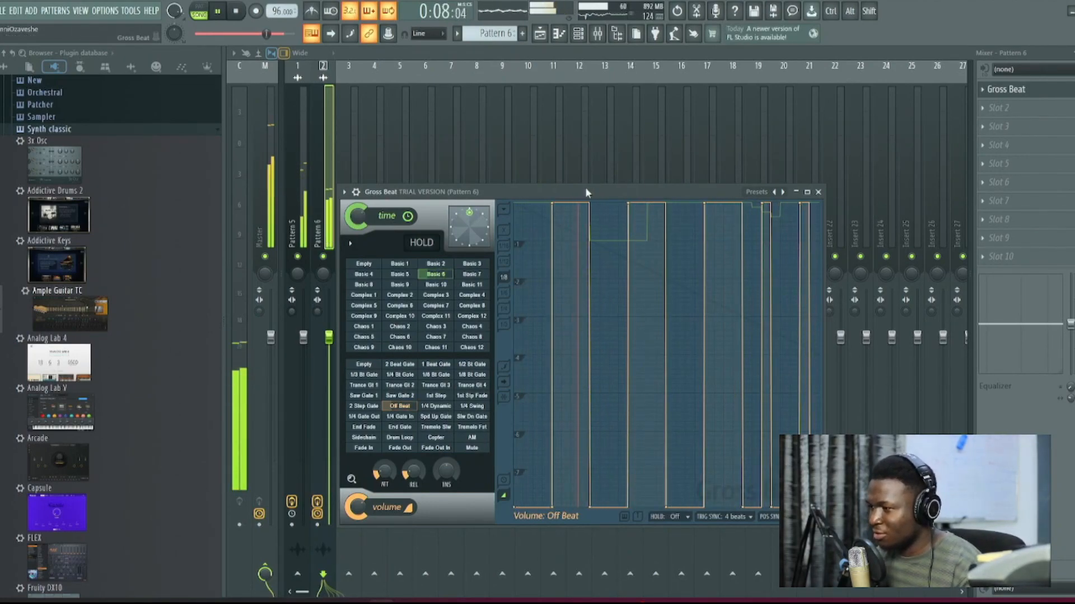
drag(585, 193, 575, 152)
key(space)
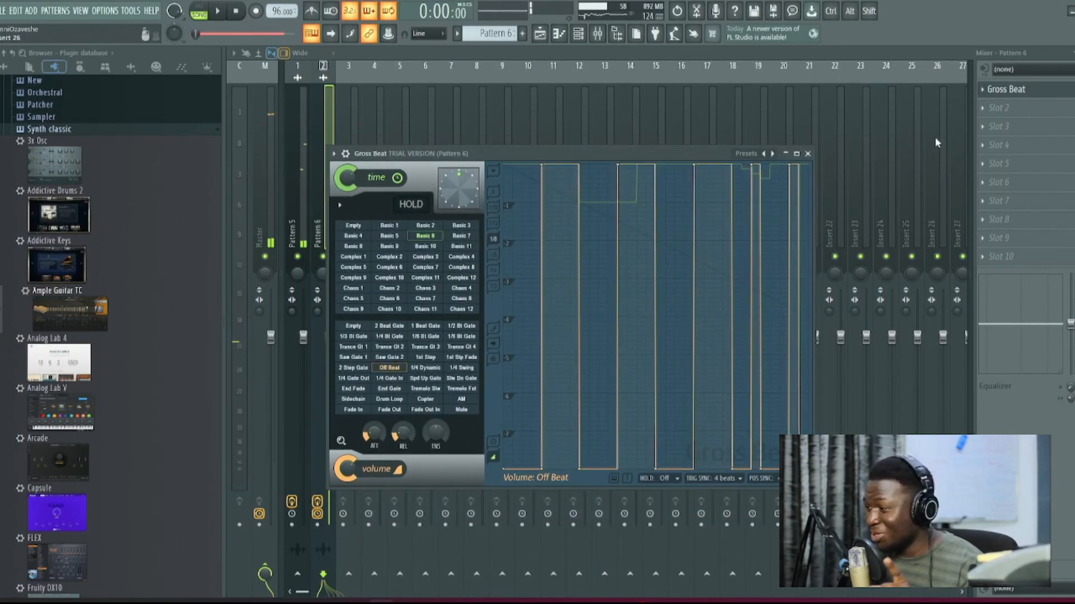
Step: Add Fruity Filter to slot 2 of the Pattern 6 mixer track and listen to the result
click(1002, 110)
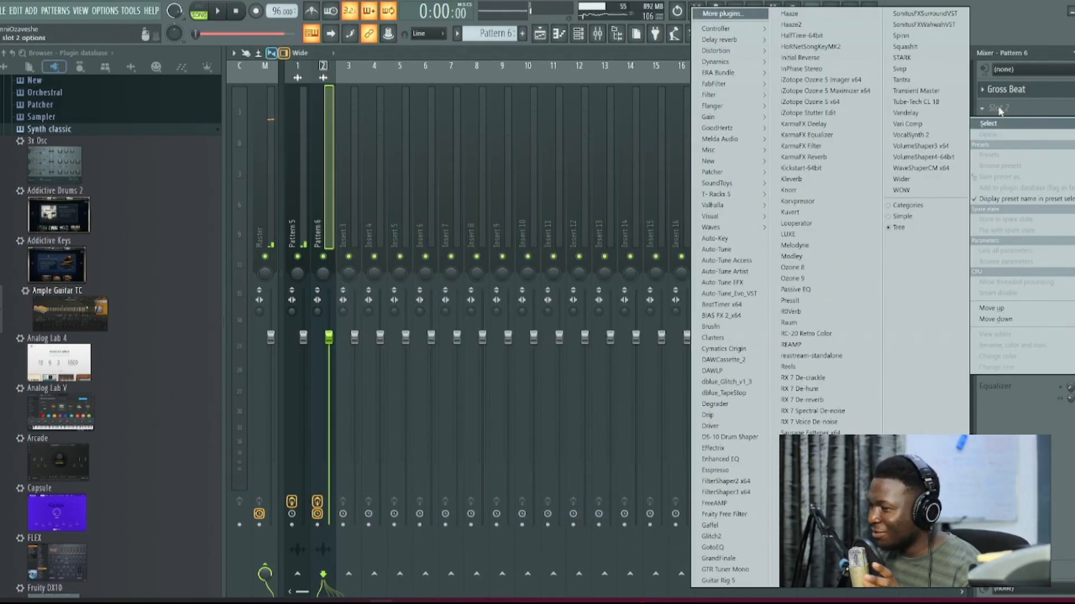
mouse_move(730, 85)
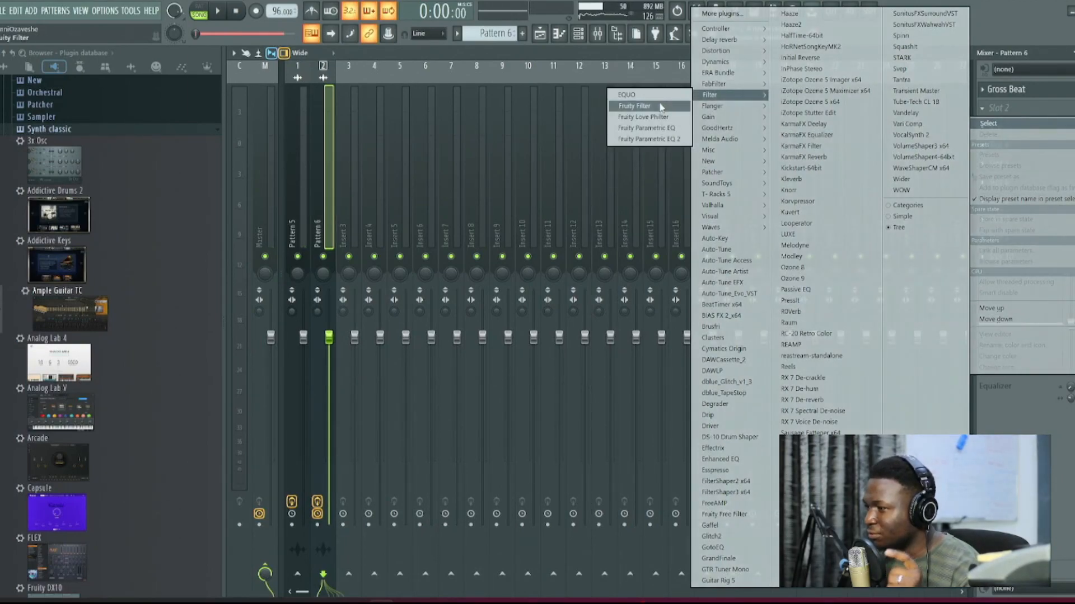
click(658, 106)
key(space)
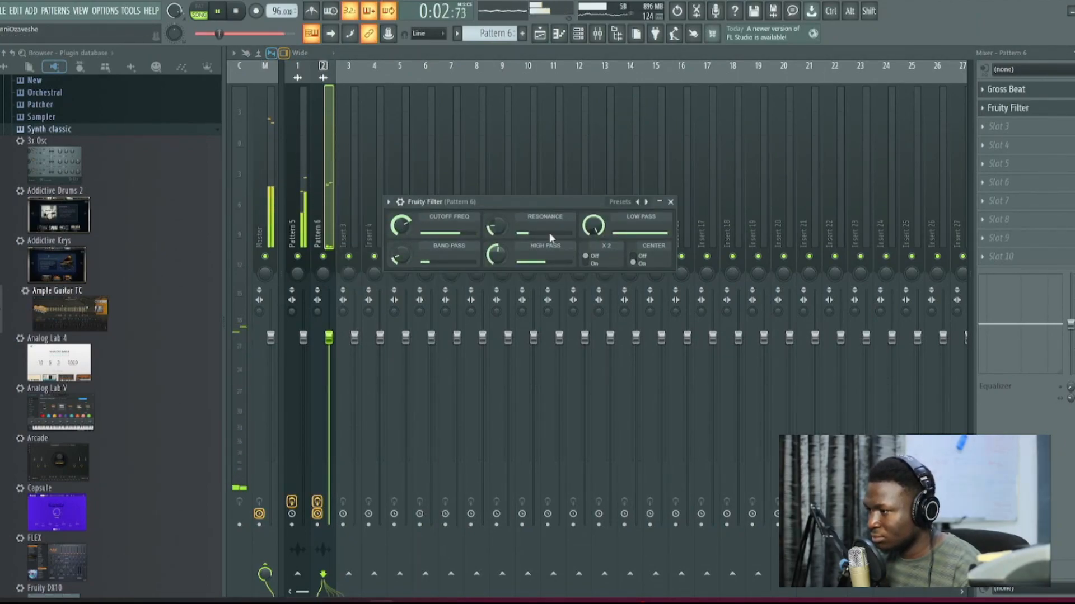
click(670, 201)
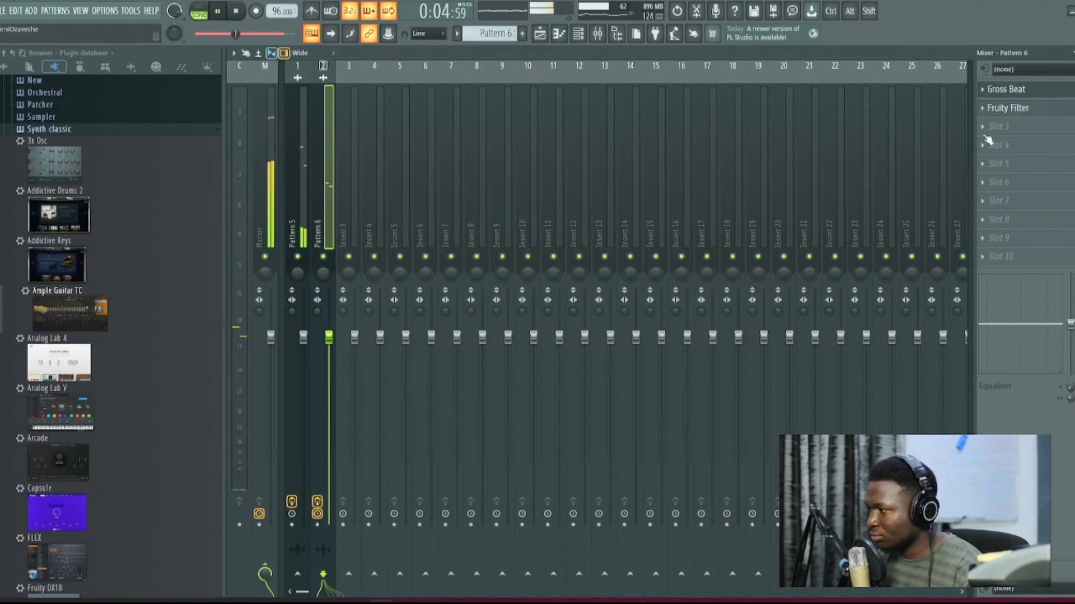
Step: Add Fruity Reeverb 2 to slot 3 of the Pattern 6 mixer track and lower that track's fader
click(998, 127)
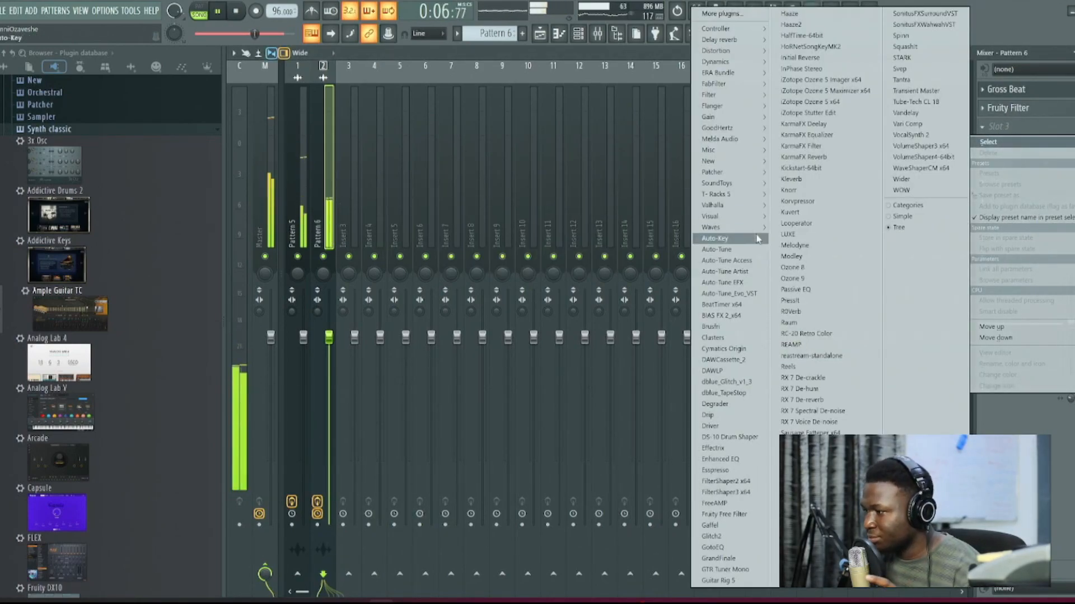
mouse_move(729, 40)
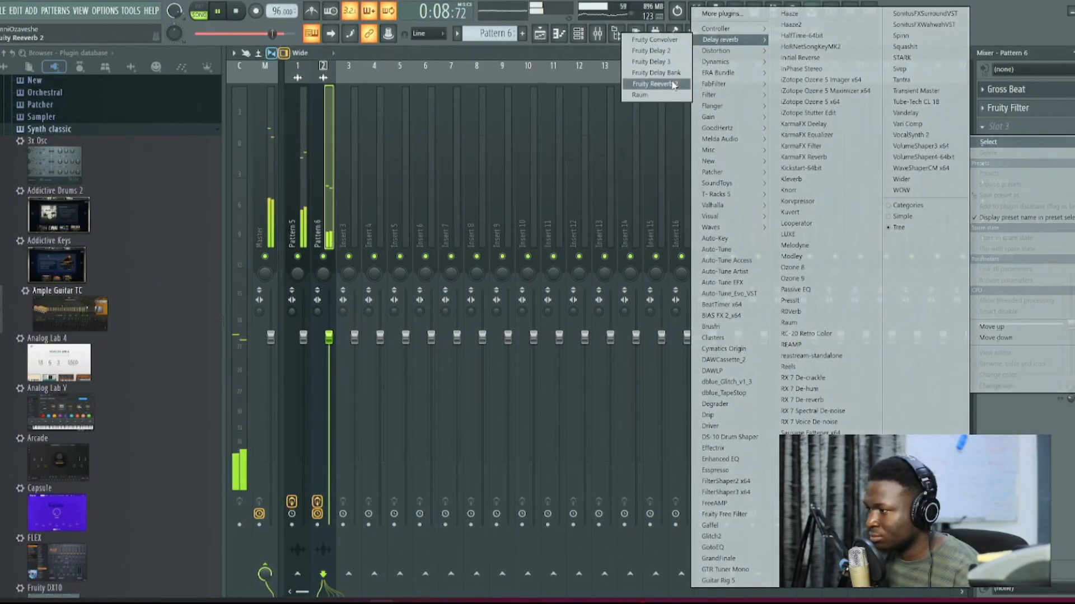
click(655, 77)
key(F5)
drag(780, 381, 780, 428)
right_click(811, 421)
click(578, 34)
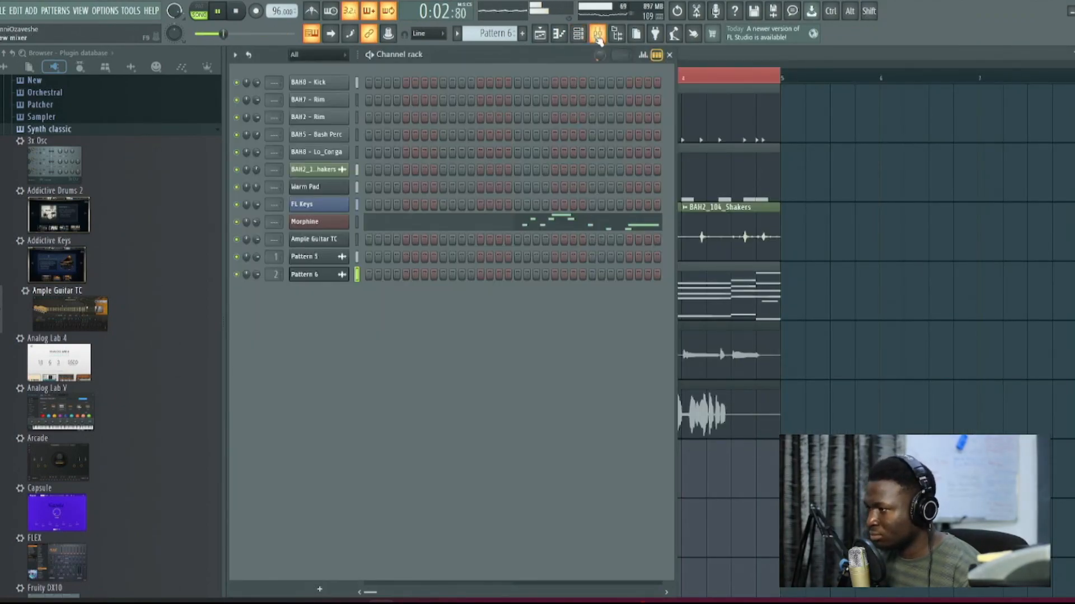
Step: Add Fruity Delay 3 to slot 4 of the Pattern 6 mixer track and set its output wet level to about 40%
click(598, 34)
click(1014, 149)
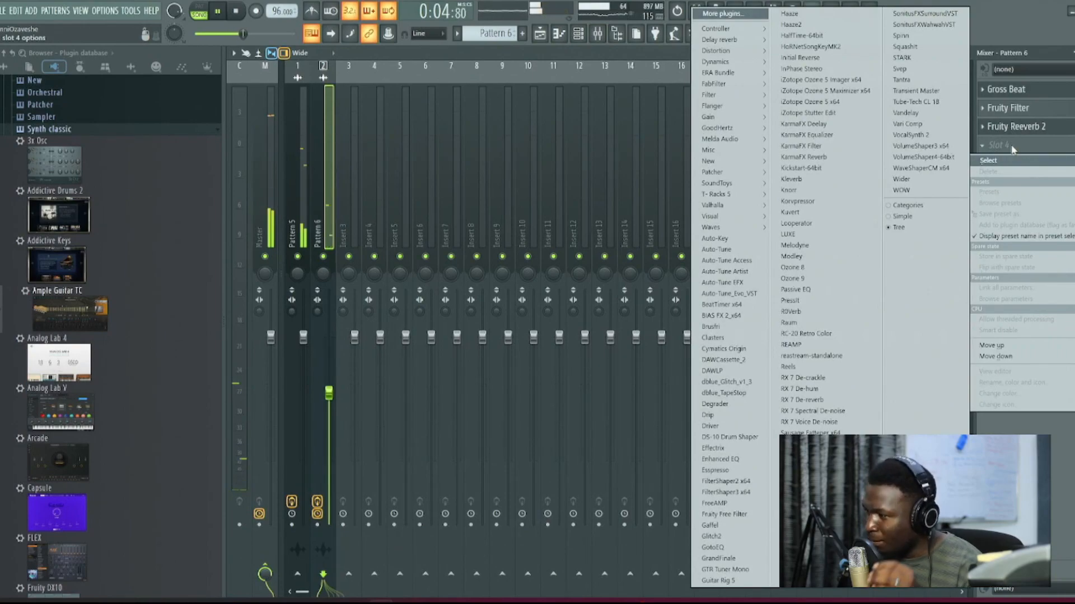
mouse_move(727, 39)
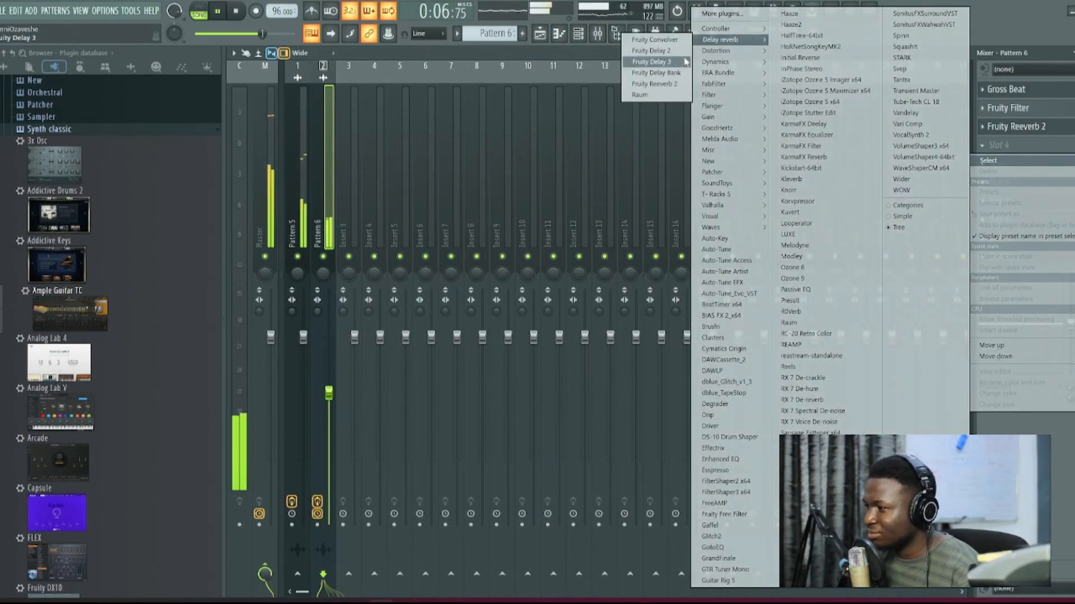
click(684, 61)
right_click(311, 173)
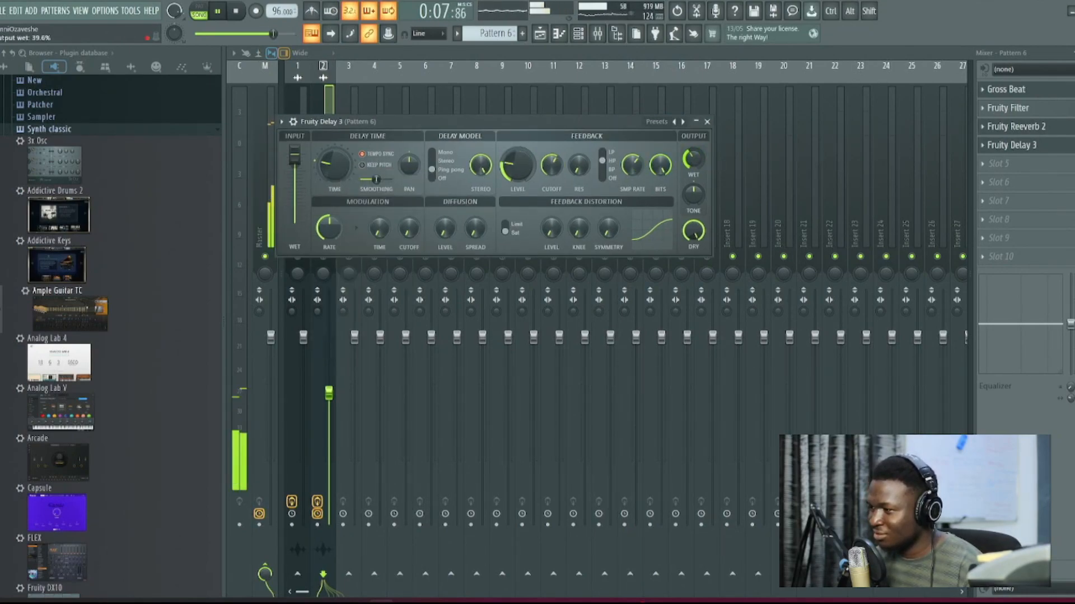
Step: Listen to the Pattern 4 chords soloed in the playlist and review the Warm Pad preset in FLEX during playback
drag(594, 119, 602, 116)
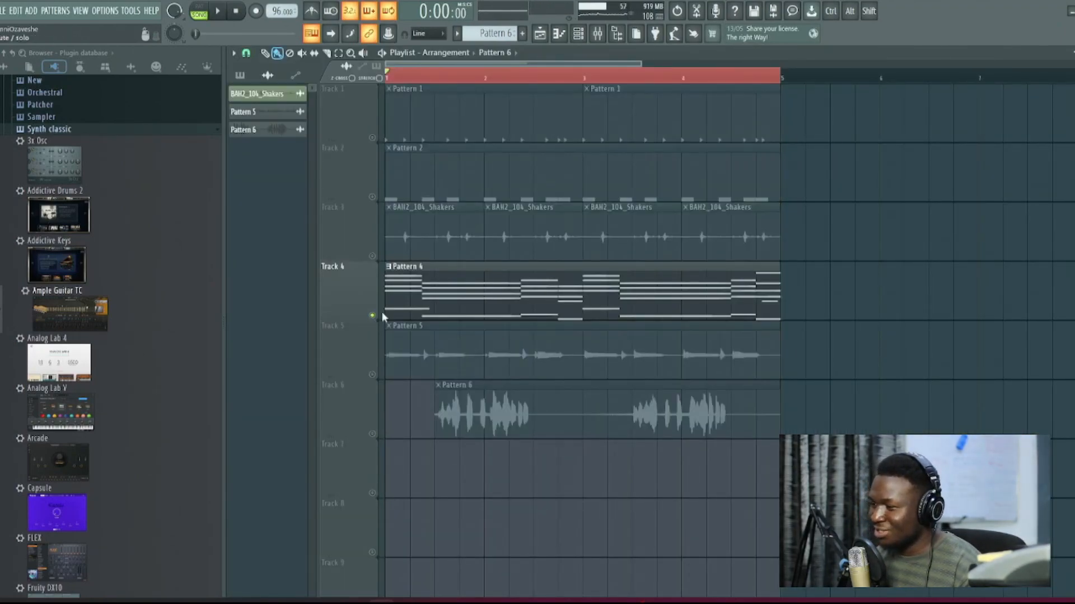
click(578, 38)
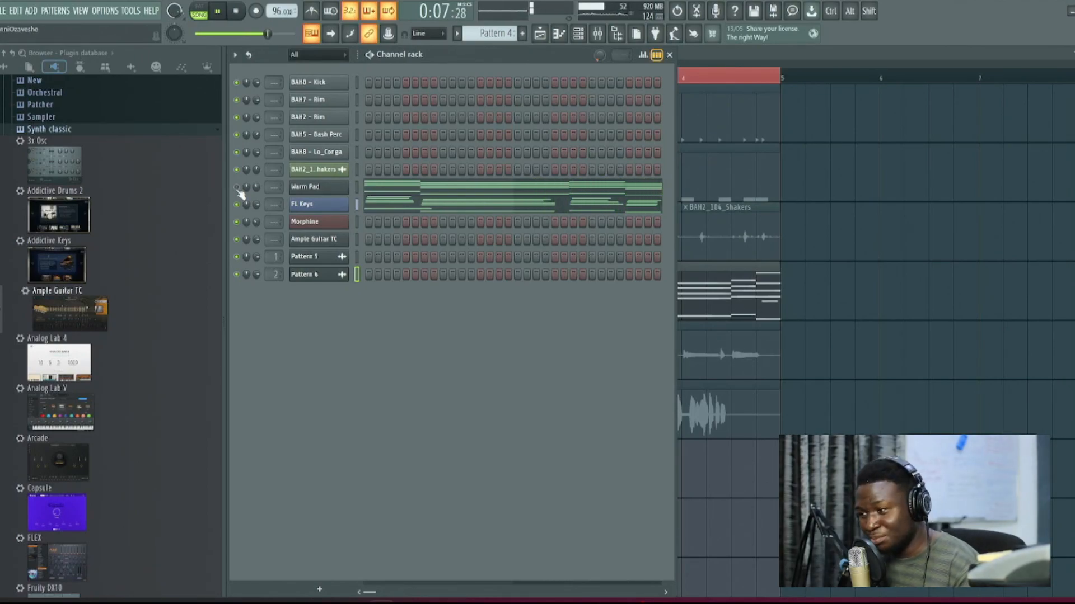
key(space)
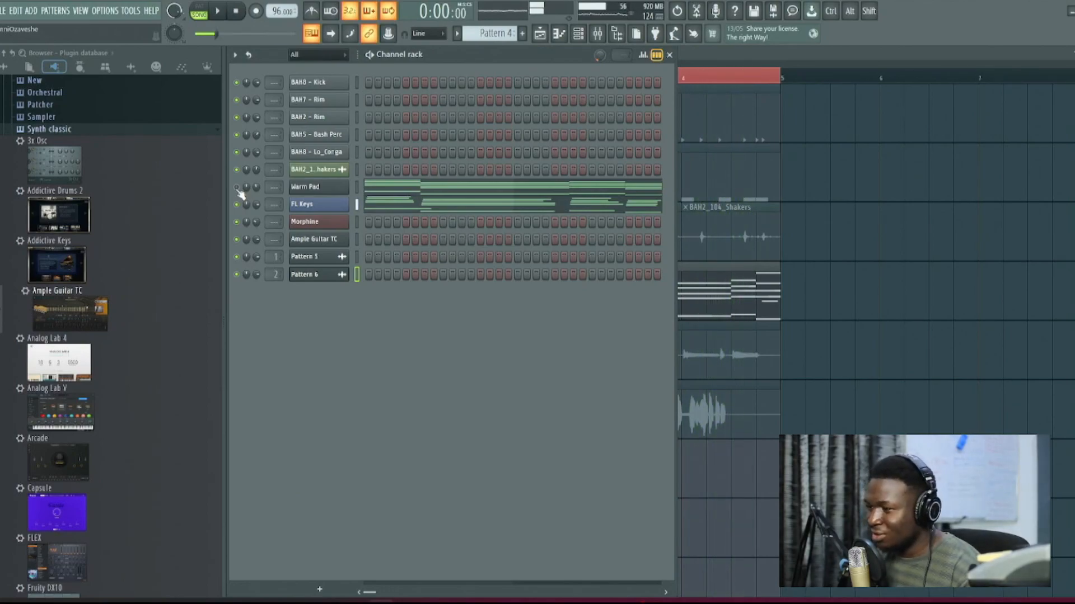
click(313, 187)
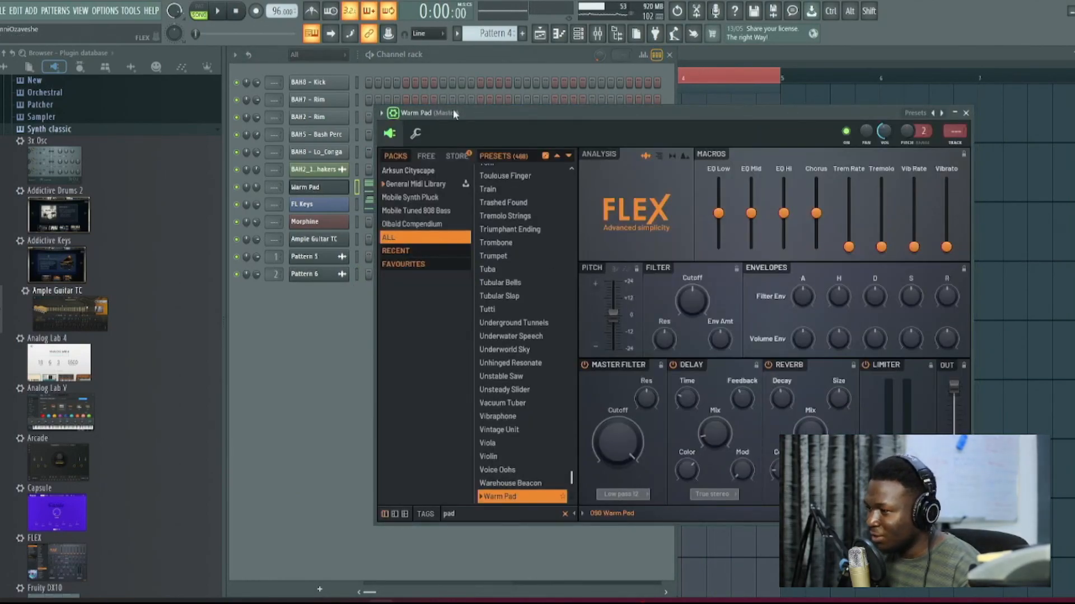
drag(453, 114, 460, 145)
key(space)
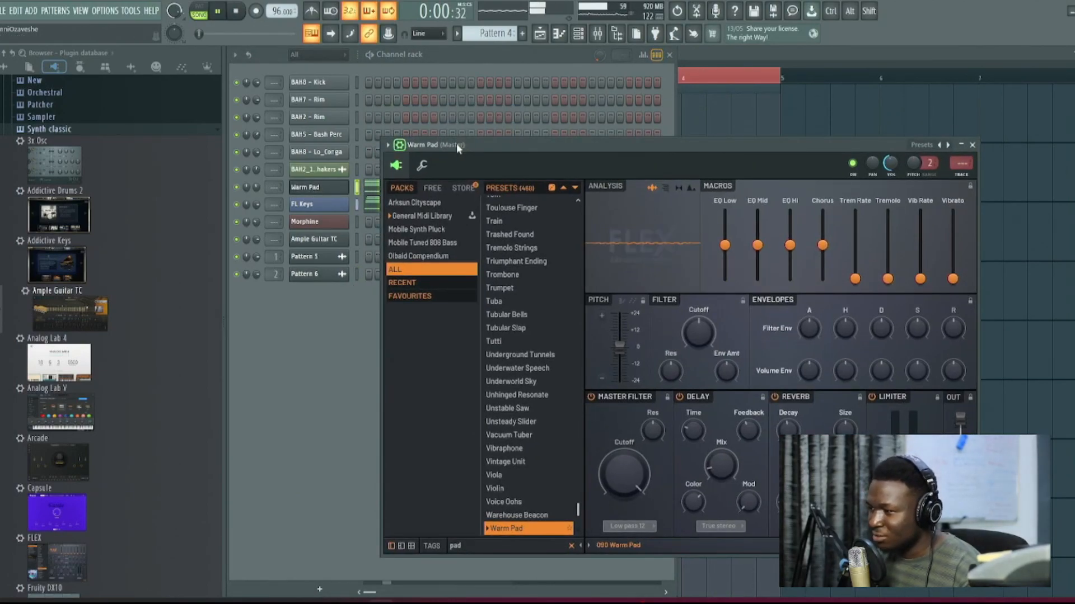
click(764, 55)
key(space)
Step: Look through the patterns in the channel rack and play Pattern 6's Morphine melody in the piano roll
click(576, 37)
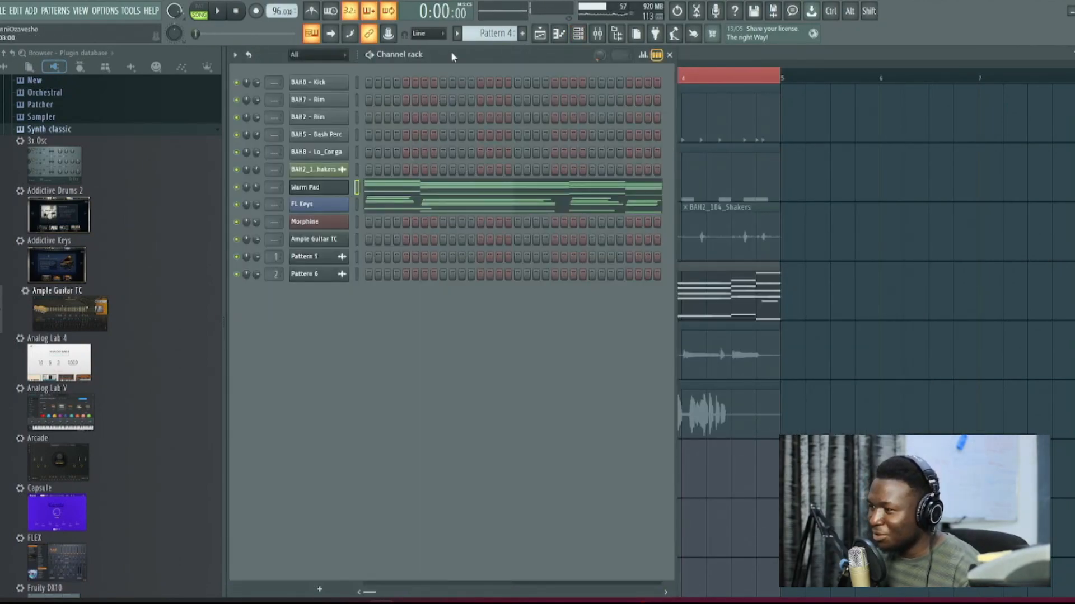
scroll(480, 33, up, 2)
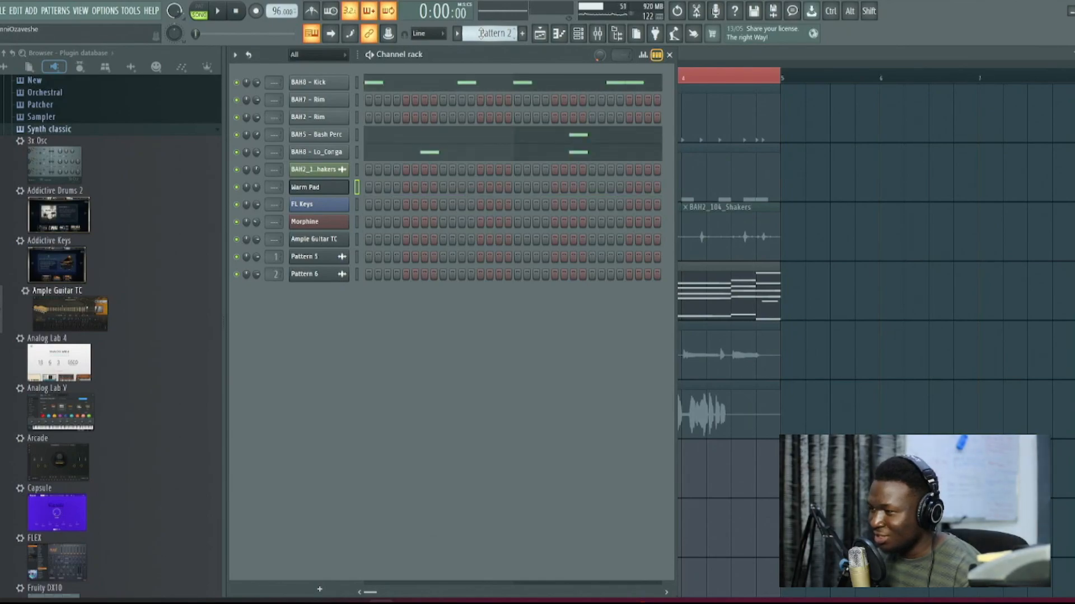
scroll(480, 33, down, 3)
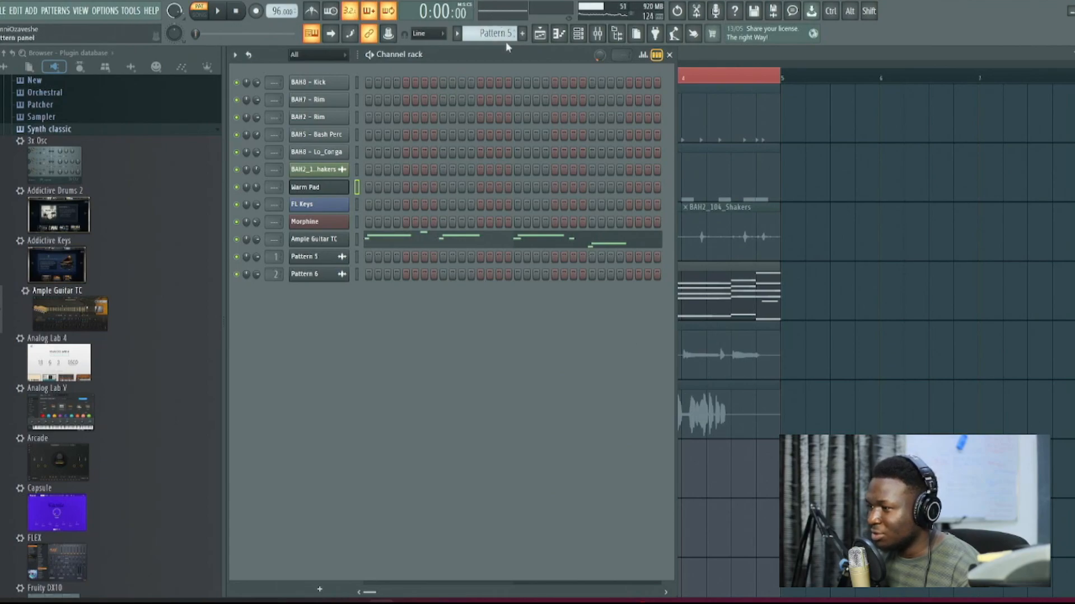
scroll(496, 33, up, 1)
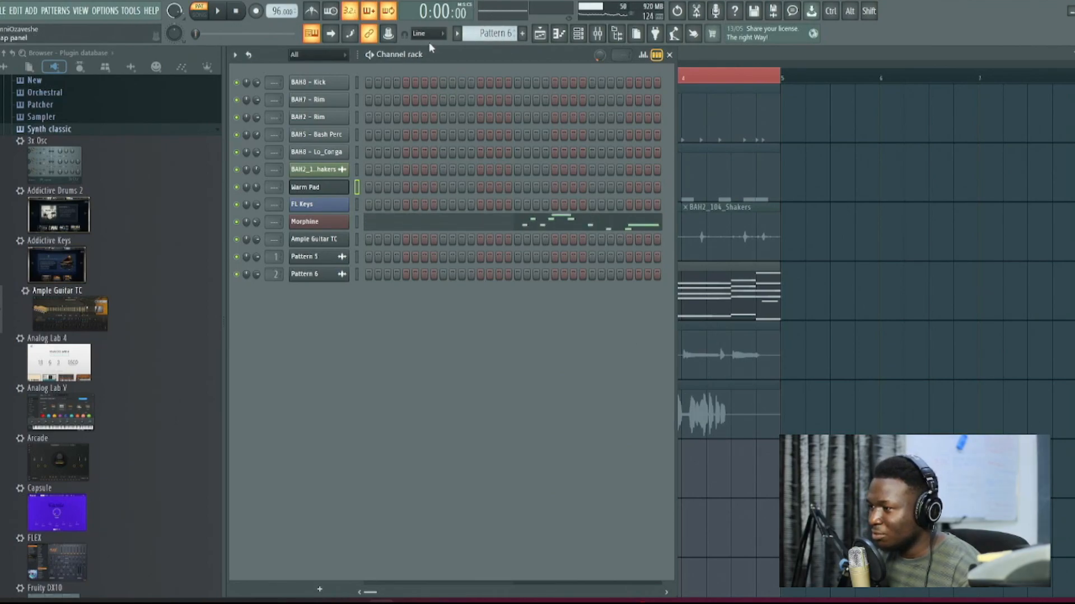
click(548, 224)
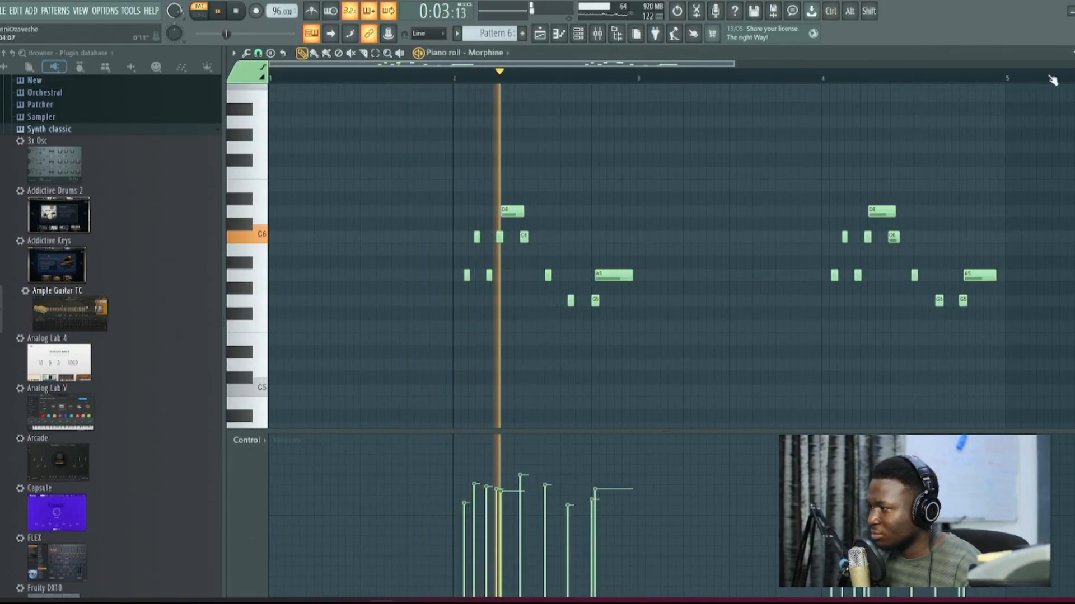
click(1073, 53)
key(space)
Step: Solo Track 6 in the playlist and listen to the Pattern 6 audio clip on its own
right_click(979, 182)
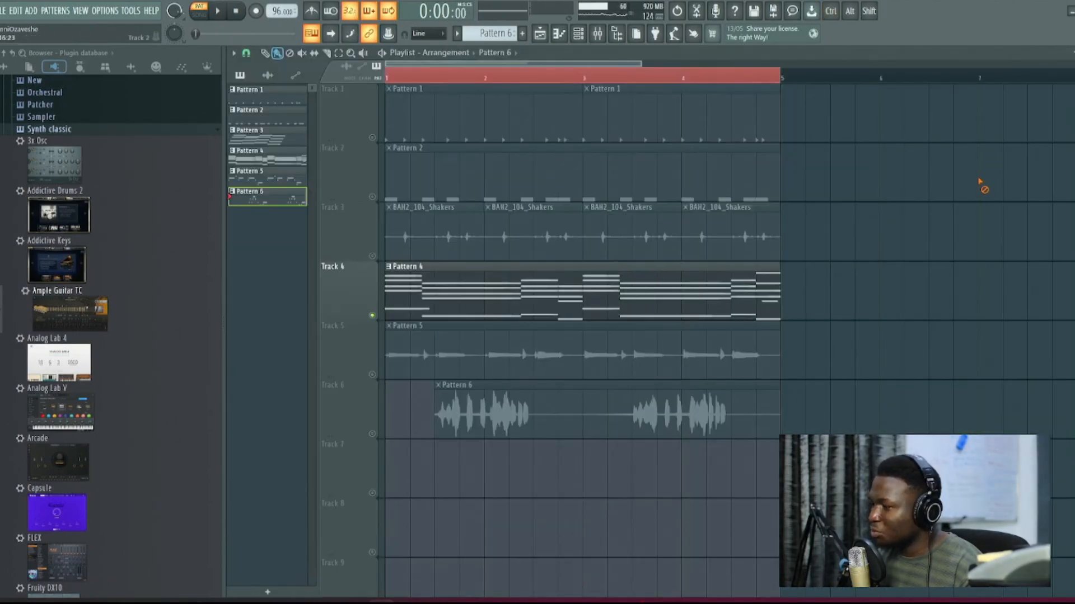
right_click(368, 434)
click(364, 435)
right_click(372, 435)
click(427, 73)
key(space)
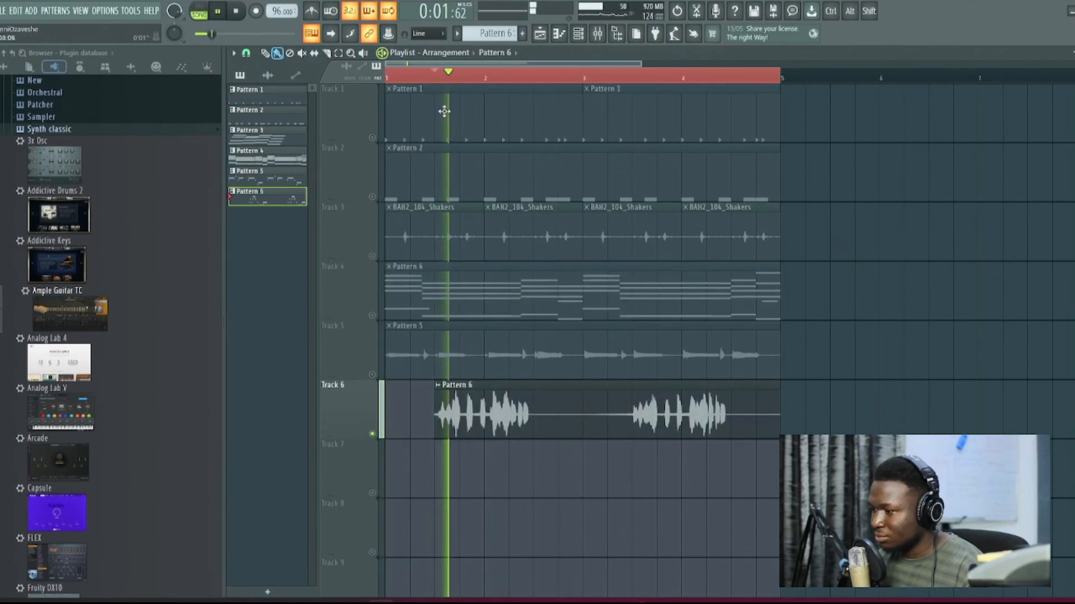
key(space)
Step: Review the Pattern 6 clip's Reverse setting and the Gross Beat, Fruity Filter, Fruity Reeverb 2 and Fruity Delay 3 effects on its mixer track
double_click(515, 407)
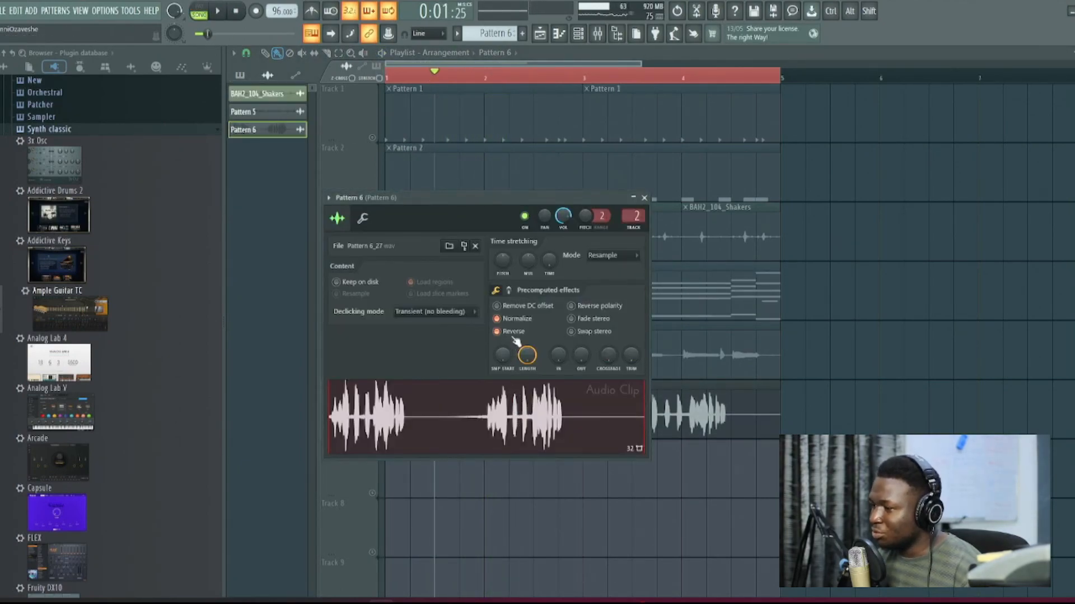
double_click(630, 216)
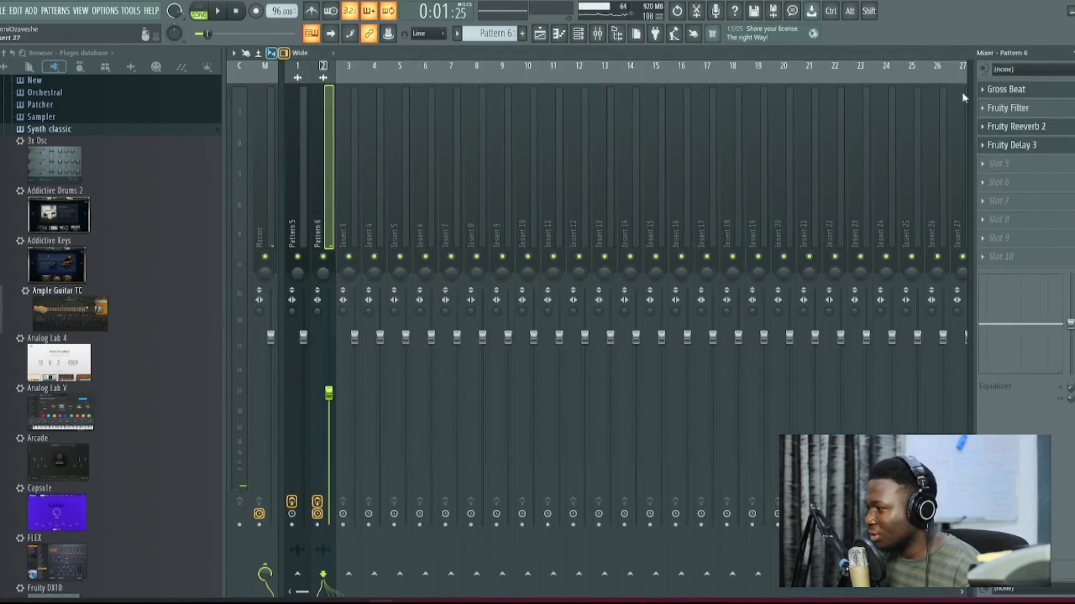
click(1010, 91)
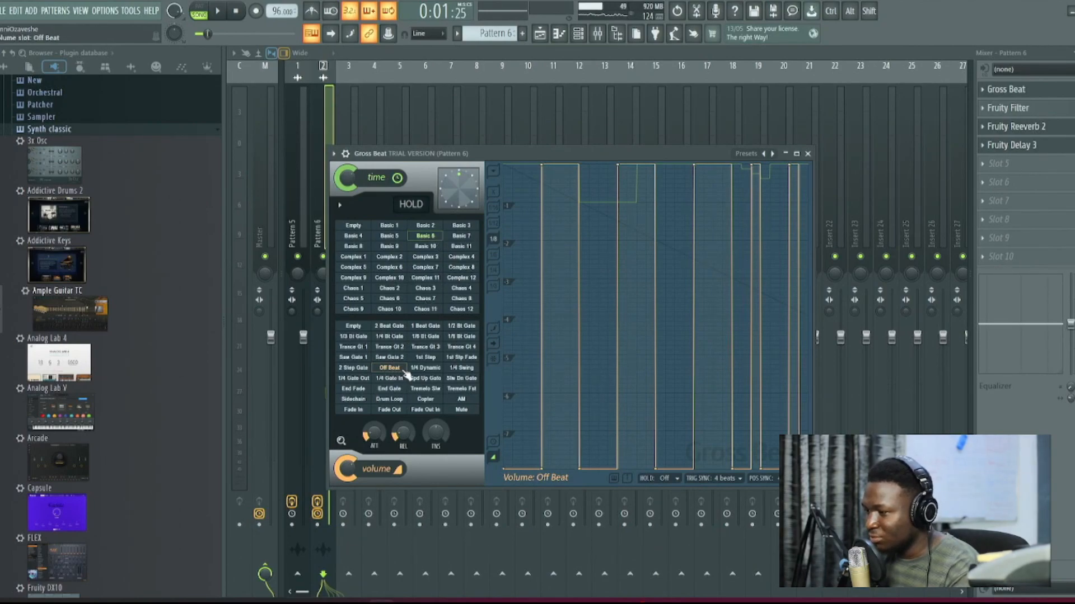
click(1037, 110)
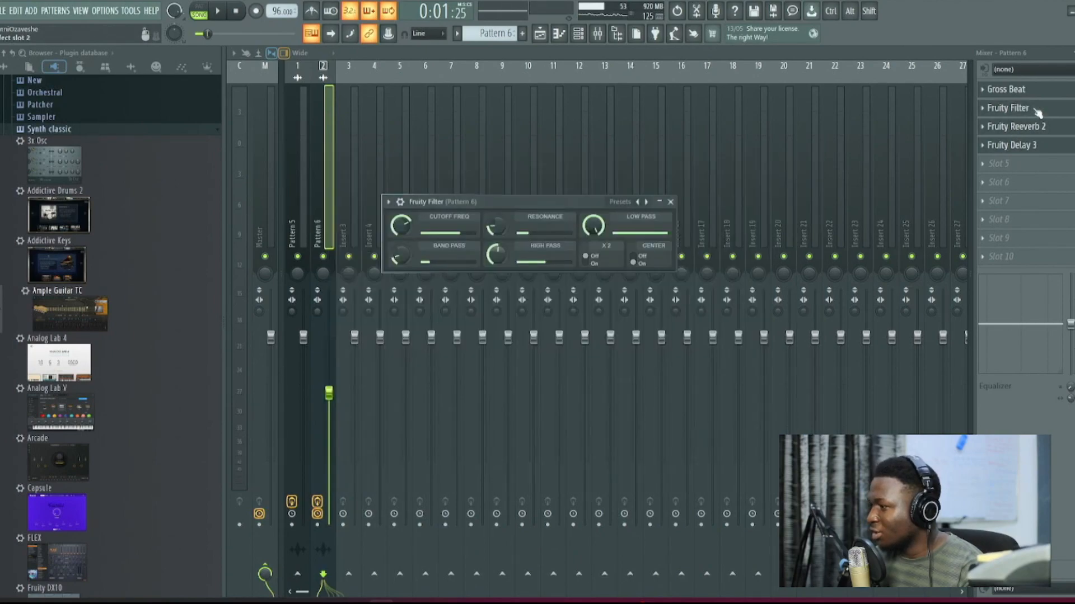
click(1013, 130)
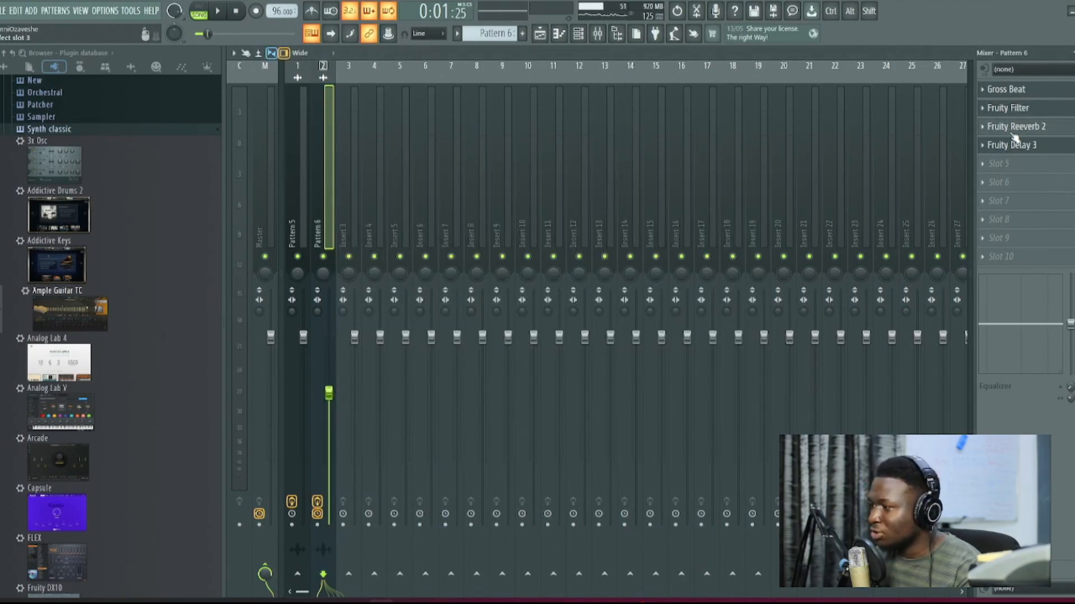
click(1047, 148)
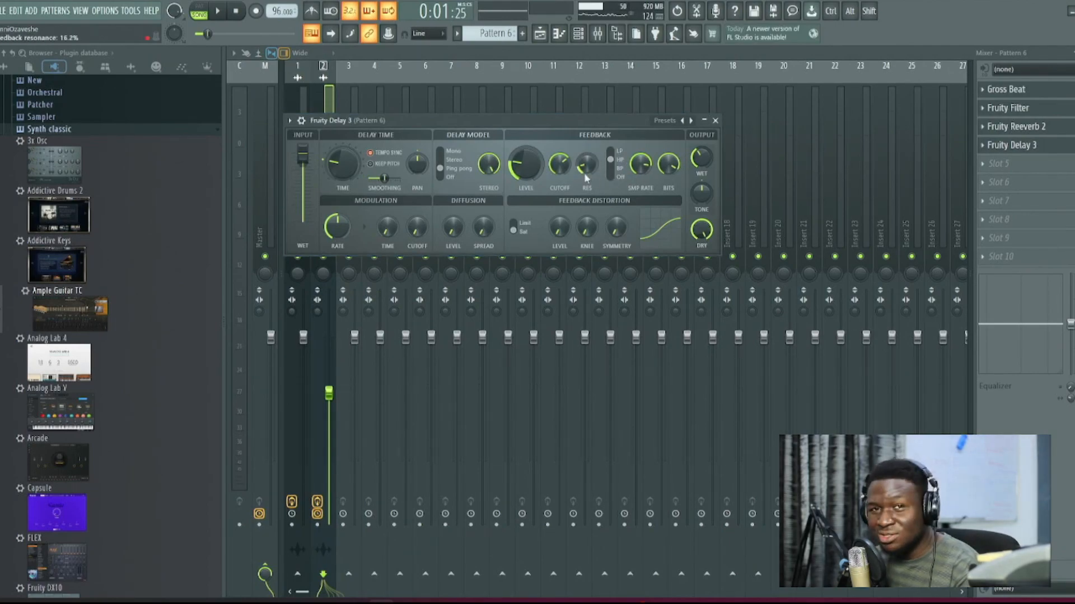
drag(535, 120, 547, 121)
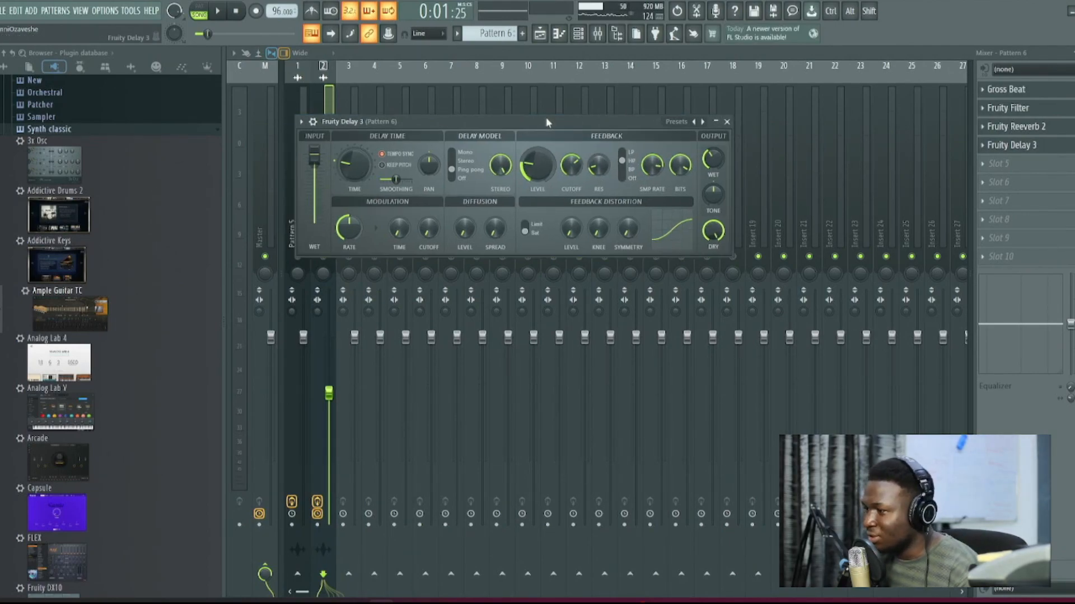
Step: Replay the soloed Pattern 6 clip, unsolo Track 6 and play the full arrangement from the start
click(541, 36)
key(space)
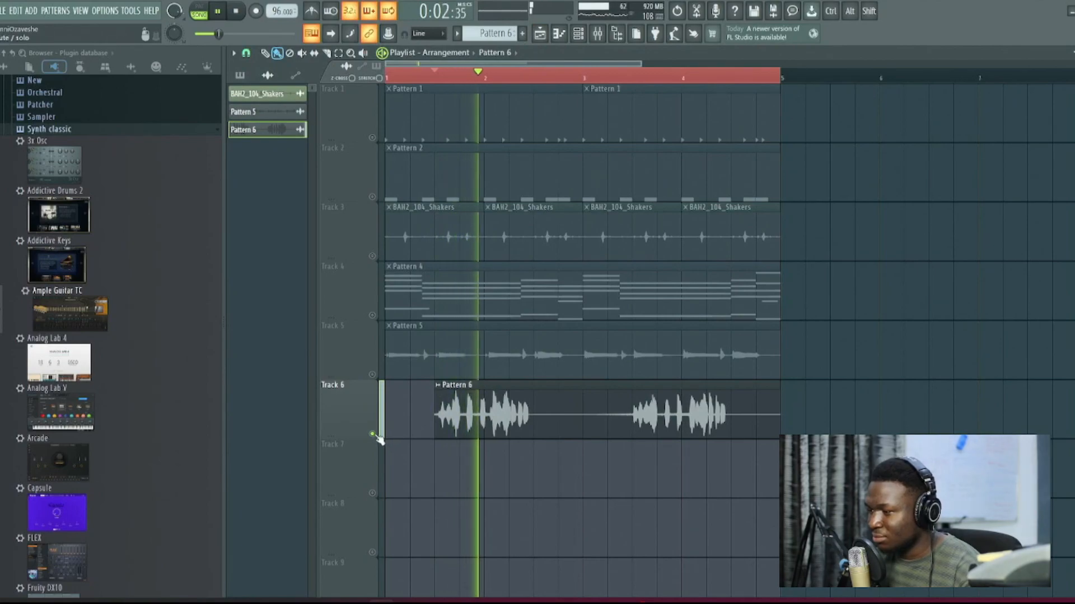
key(space)
right_click(373, 434)
drag(390, 77, 357, 77)
key(space)
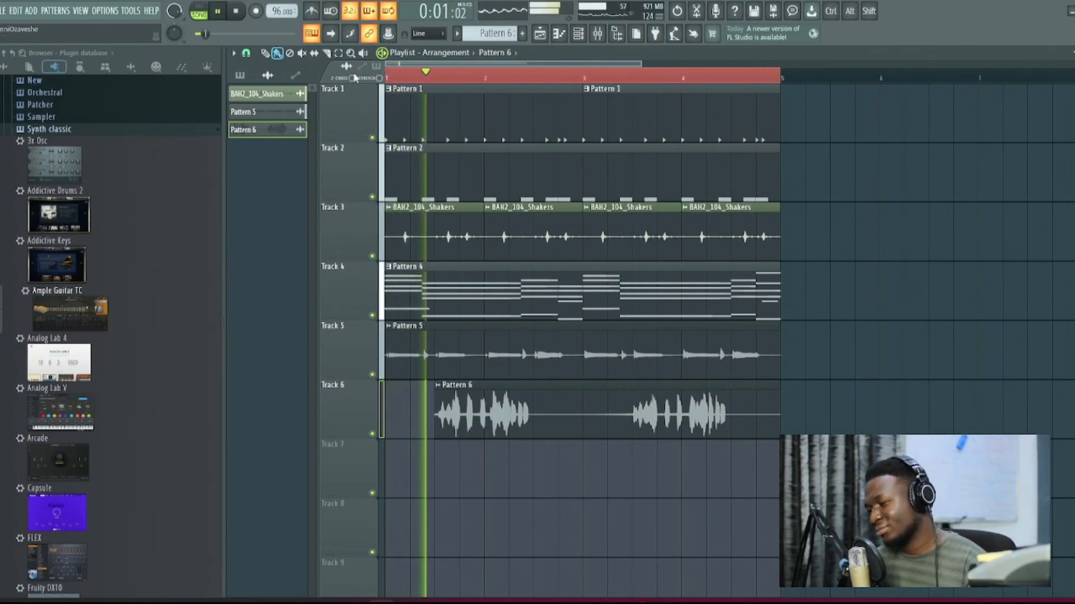